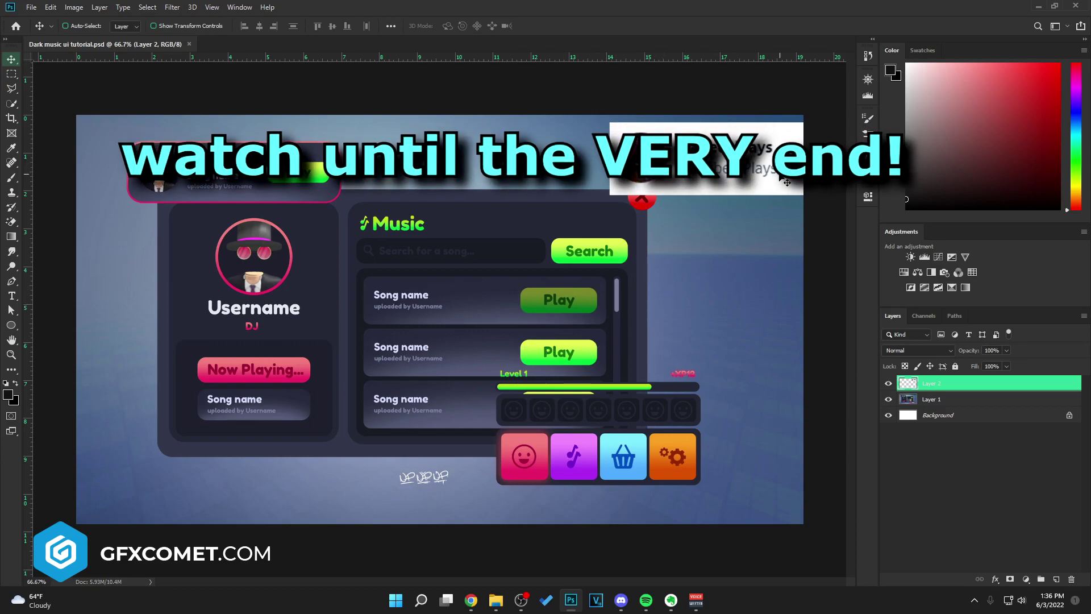
Reposition the profile card in the canvas's upper-right area and hide Layer 2
left_click_drag(768, 151, 501, 412)
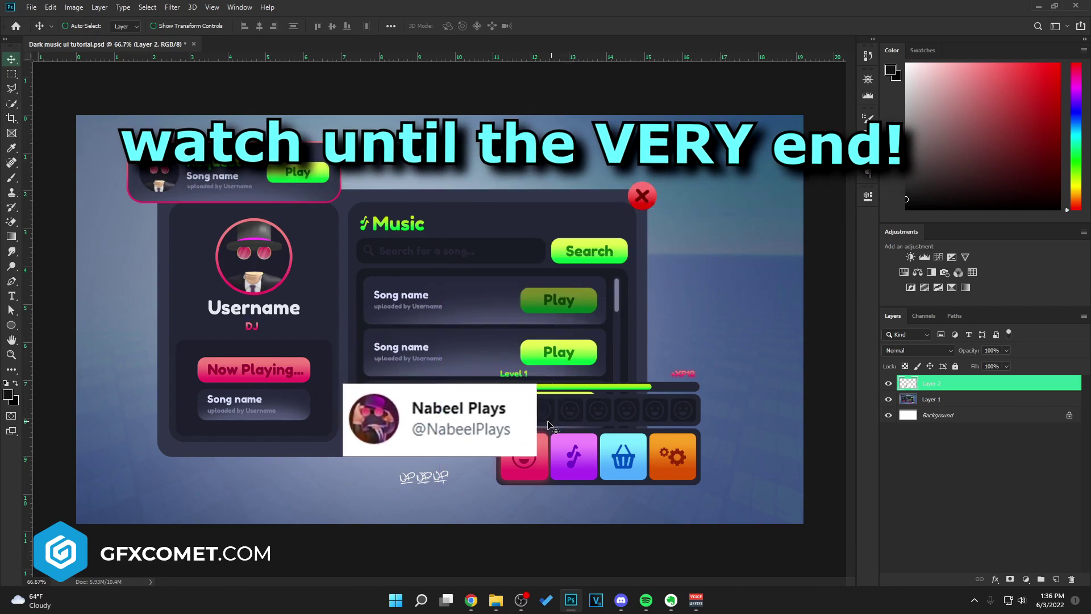
left_click_drag(550, 458, 674, 279)
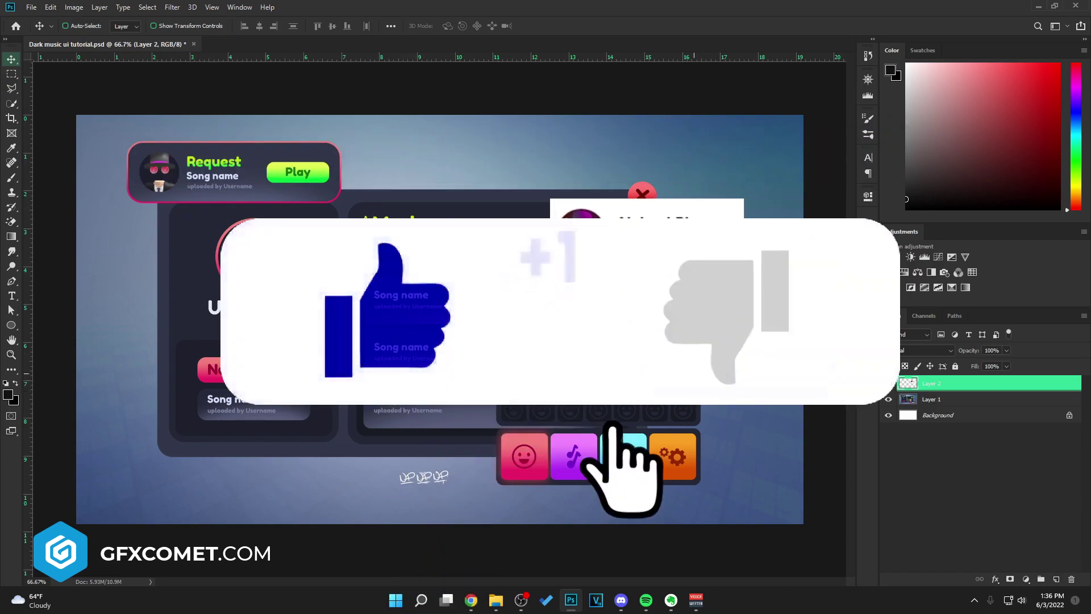
left_click_drag(727, 237, 366, 465)
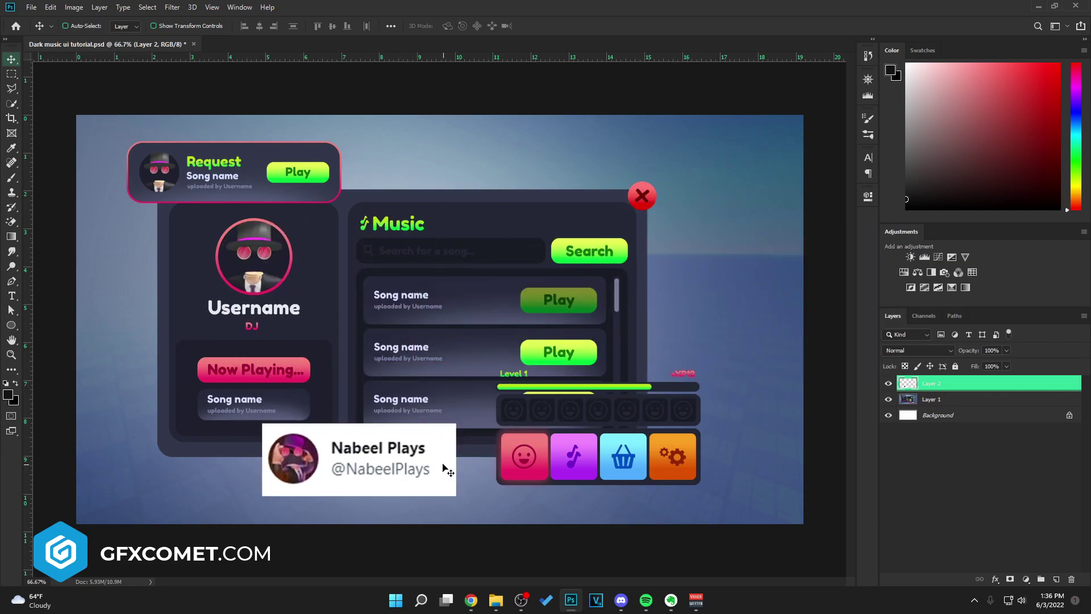
left_click_drag(446, 469, 781, 183)
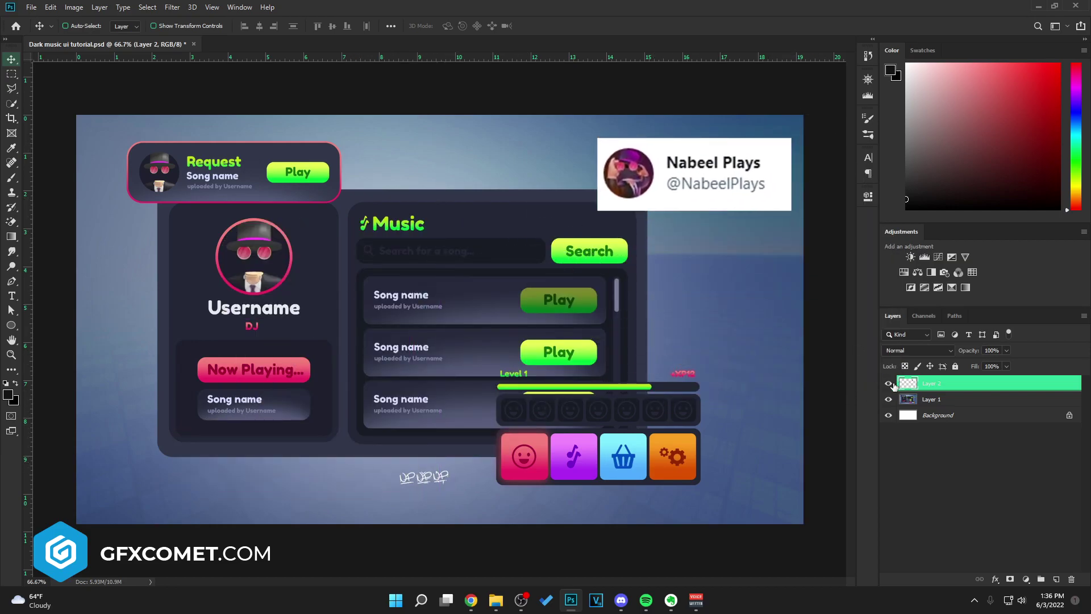
left_click(888, 383)
Examine the reference music interface up close, including the profile panel, song list, request popup, level bar and icon buttons
key("ctrl+plus")
key("space")
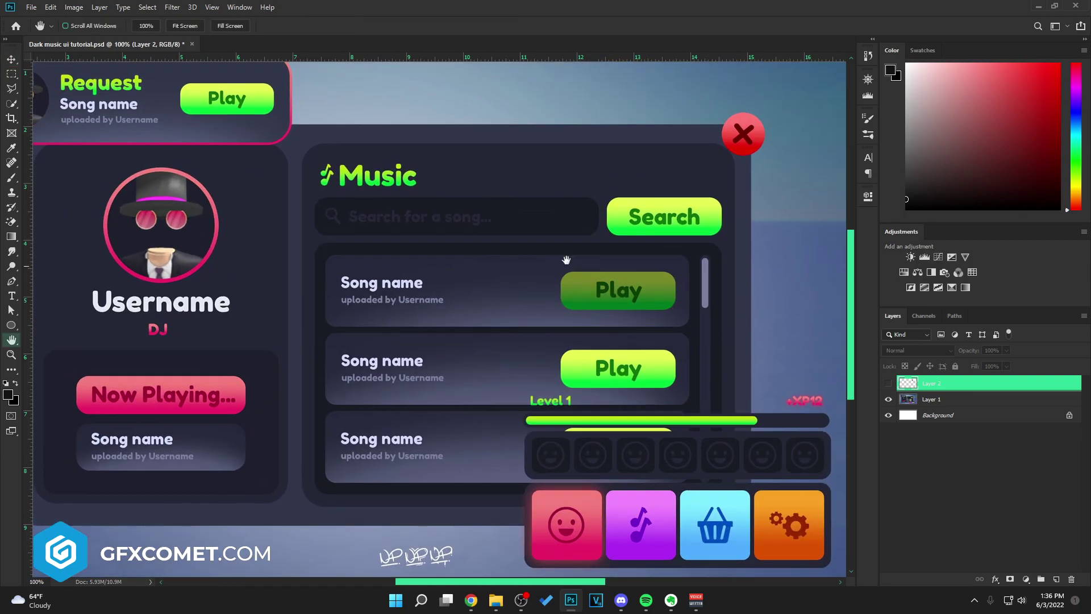
left_click_drag(221, 159, 370, 252)
left_click_drag(542, 301, 481, 226)
left_click_drag(516, 243, 255, 262)
left_click_drag(533, 290, 525, 250)
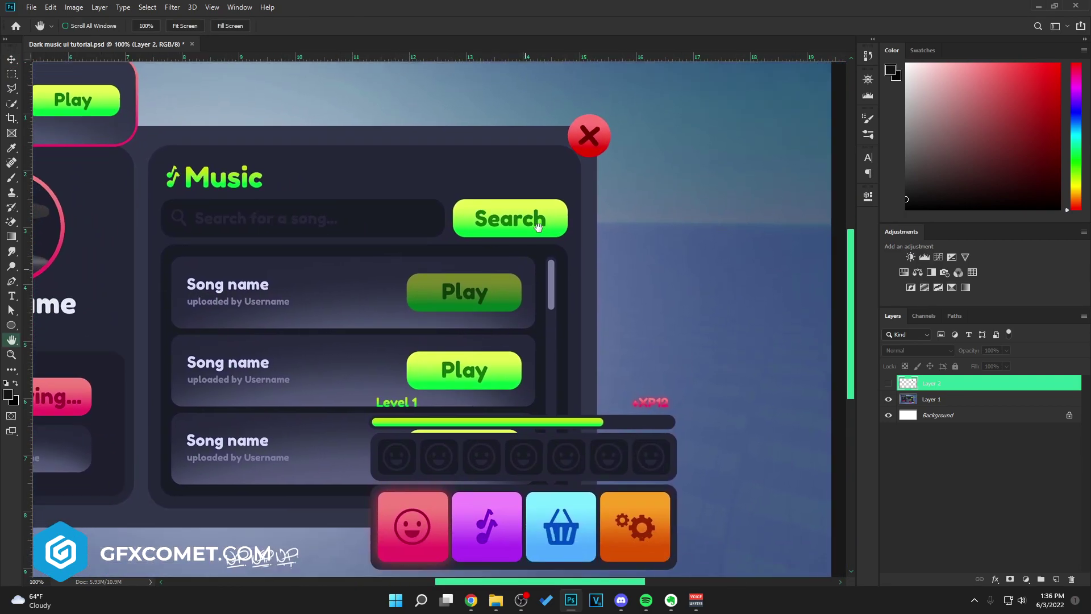
left_click_drag(477, 307, 594, 264)
left_click_drag(544, 341, 537, 322)
scroll(562, 398, "down", 3)
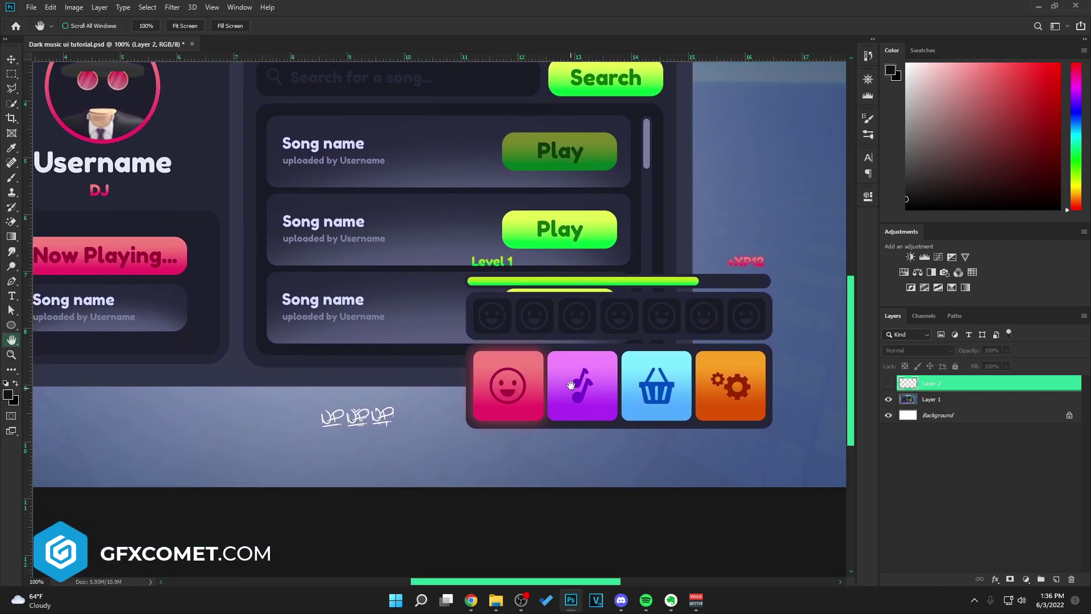
scroll(571, 385, "up", 8)
scroll(536, 307, "left", 8)
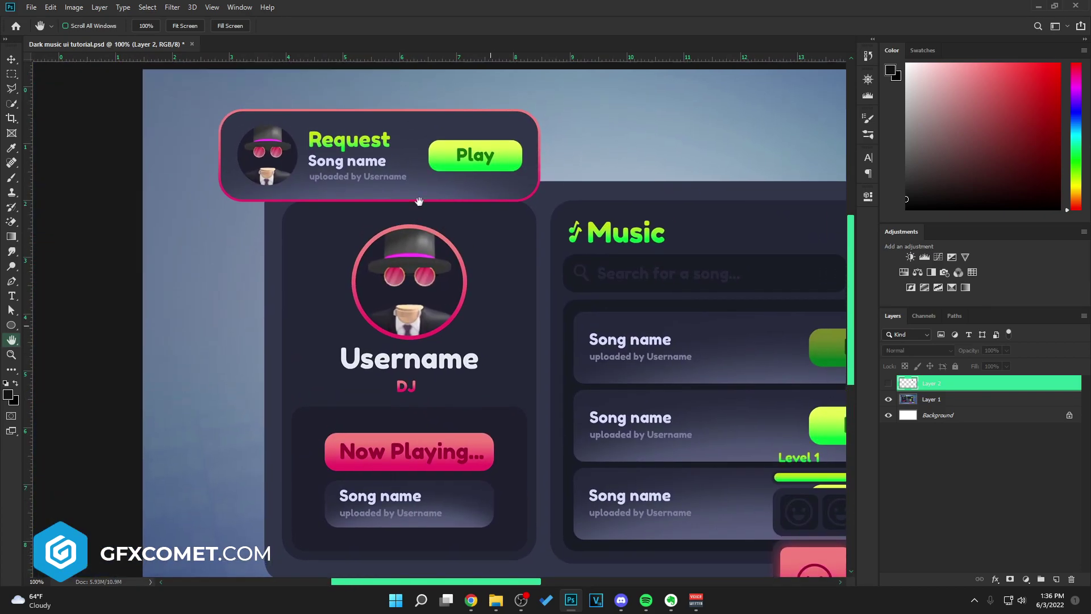
scroll(356, 176, "right", 9)
scroll(356, 176, "down", 2)
scroll(392, 205, "left", 1)
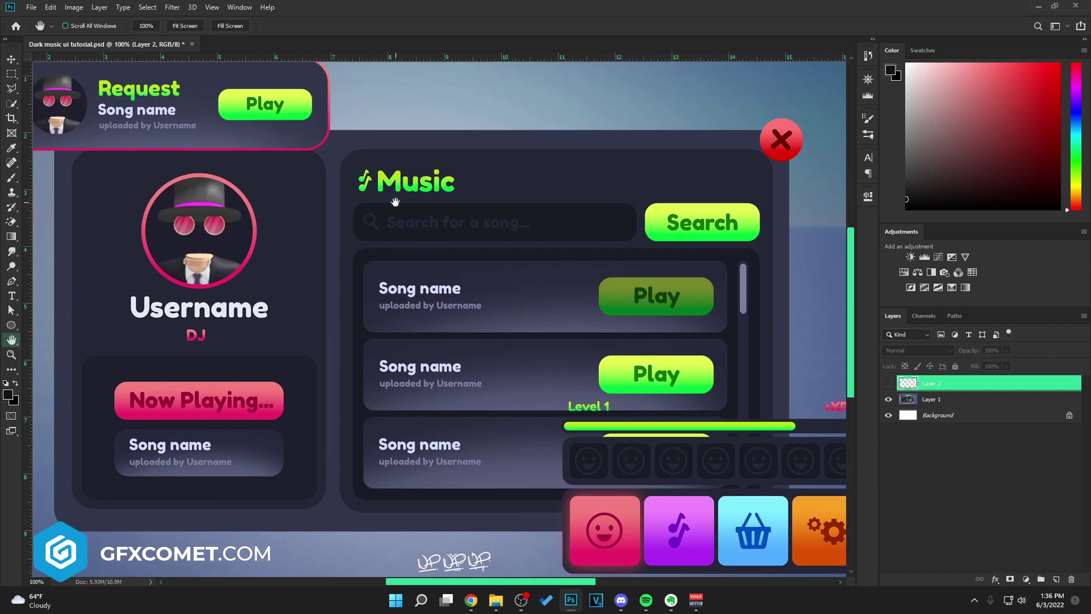
key("ctrl+minus")
Add a new layer above Layer 1 and choose the Rounded Rectangle tool
left_click(951, 401)
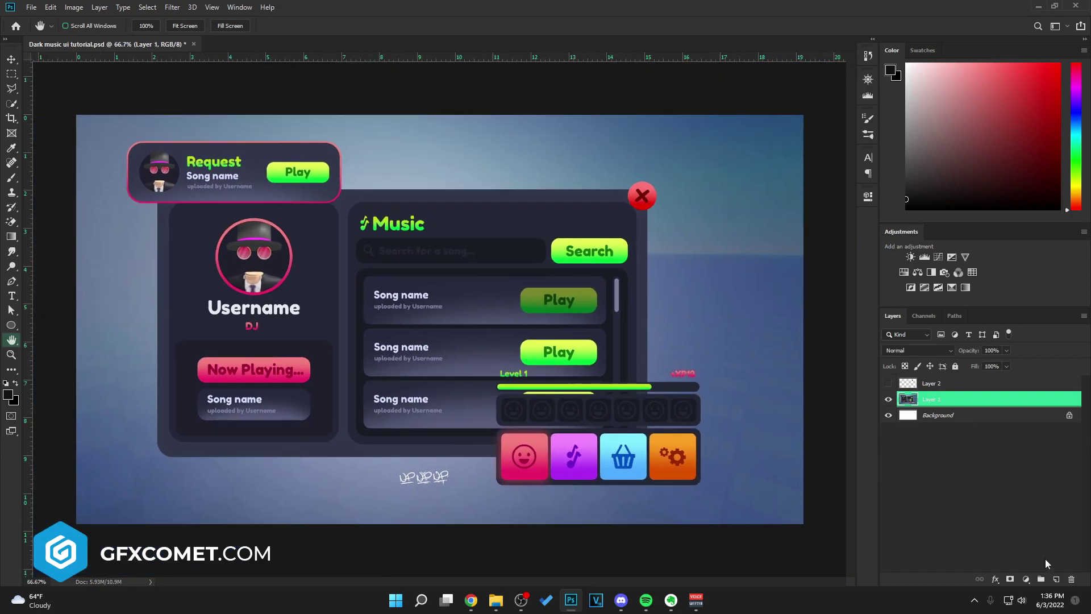
left_click(1057, 579)
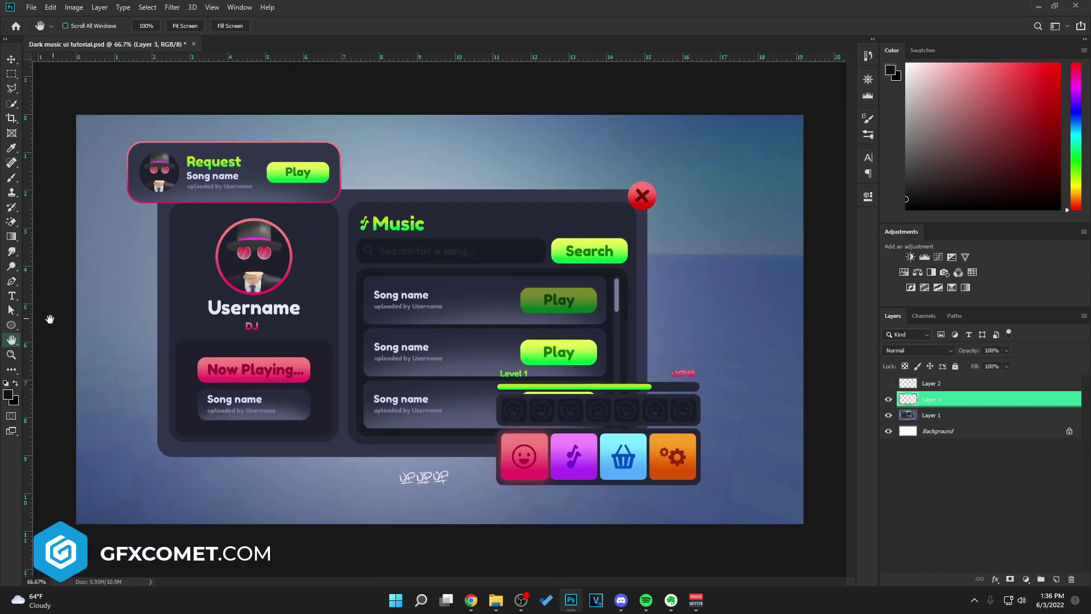
left_click(12, 327)
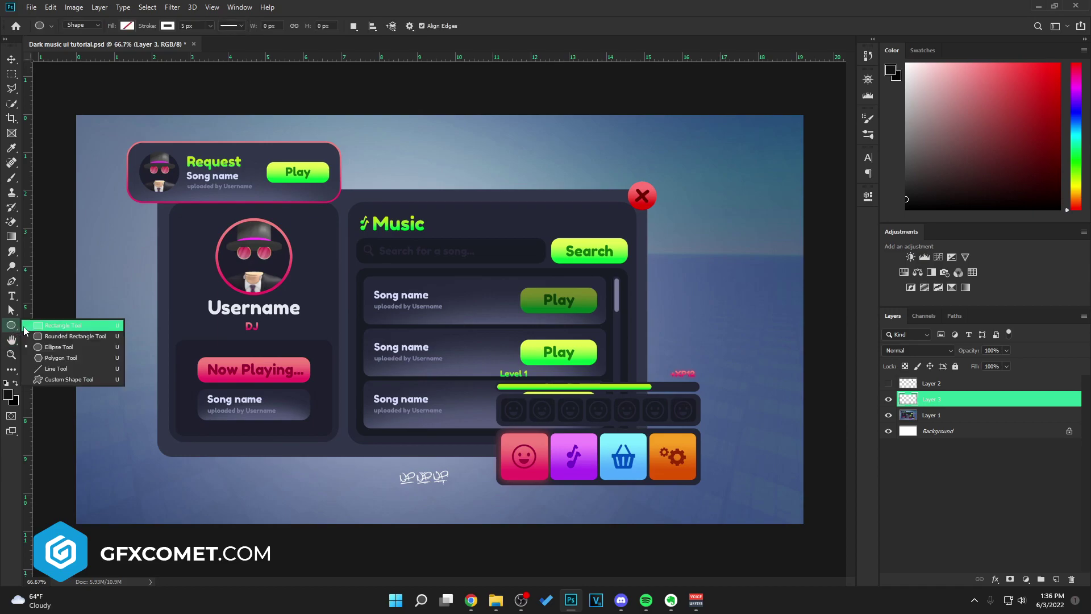
left_click(68, 339)
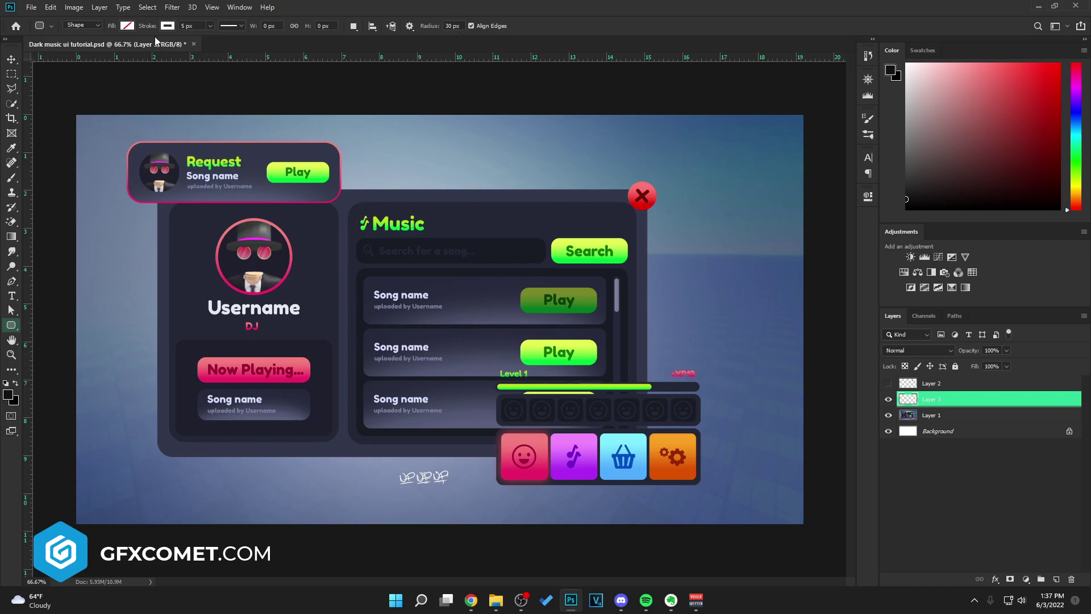
Set the shape fill to solid black and the stroke to none
left_click(128, 26)
left_click(101, 49)
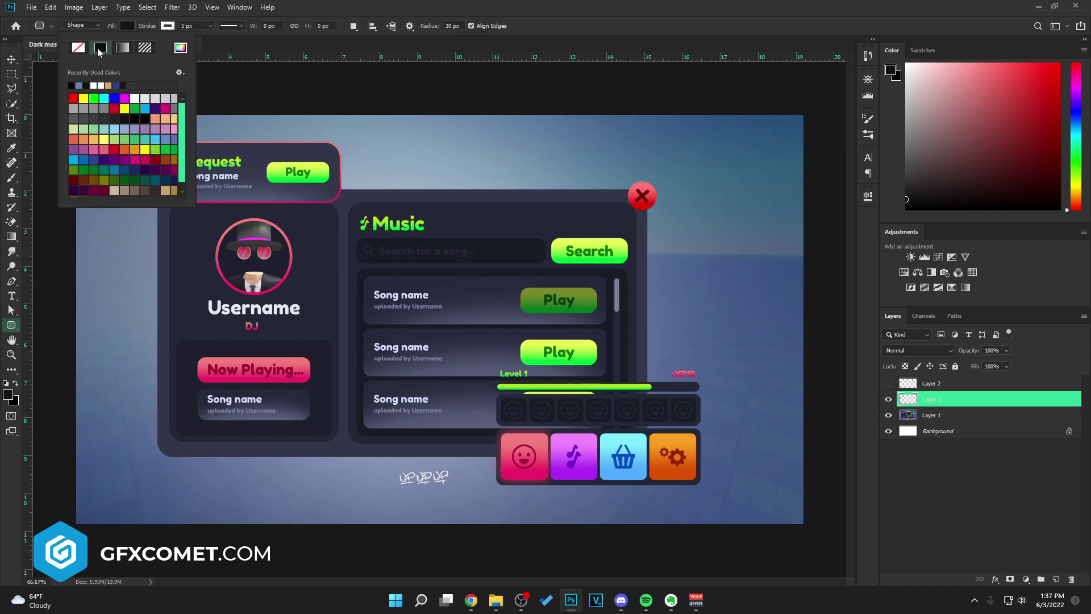
left_click(73, 86)
left_click(130, 31)
left_click(168, 27)
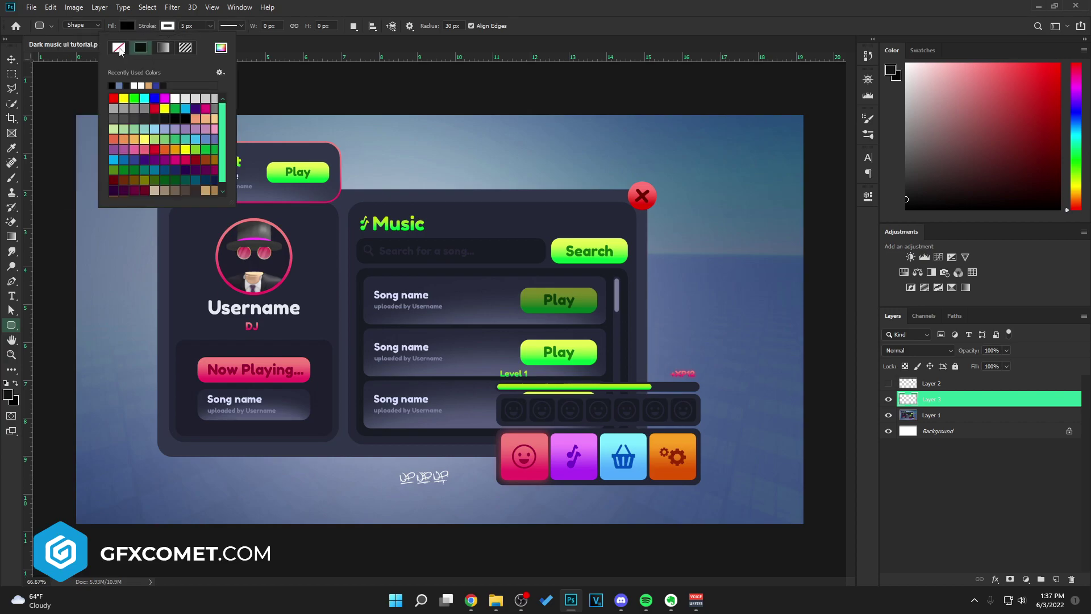
left_click(118, 49)
left_click(100, 167)
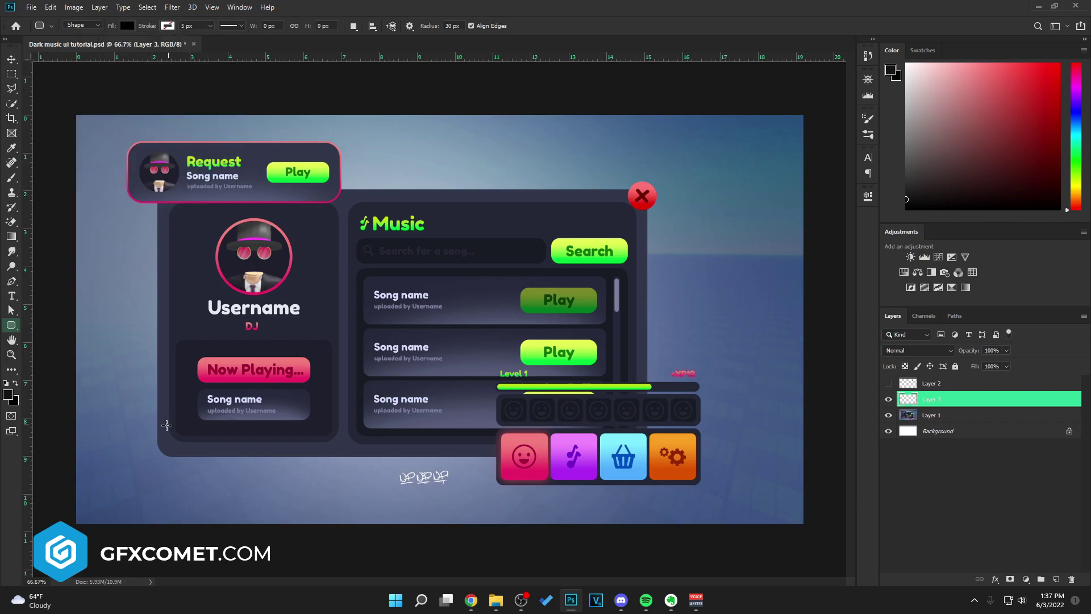
Draw a rounded rectangle about 1289 by 704 px with a 50 px corner radius over the reference's main music panel
left_click_drag(158, 454, 283, 370)
key("ctrl+z")
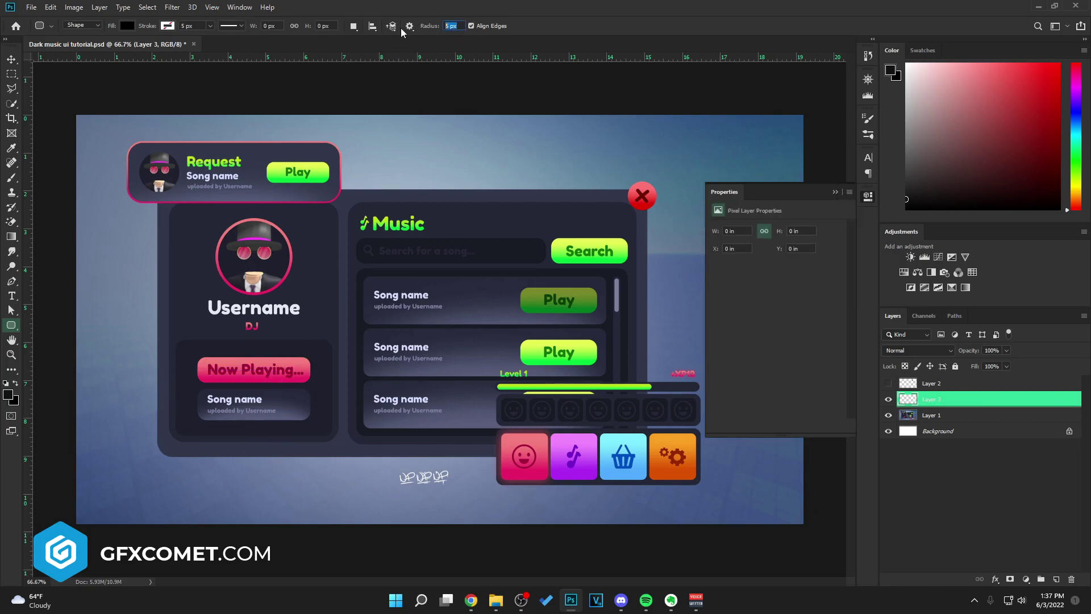
left_click(835, 192)
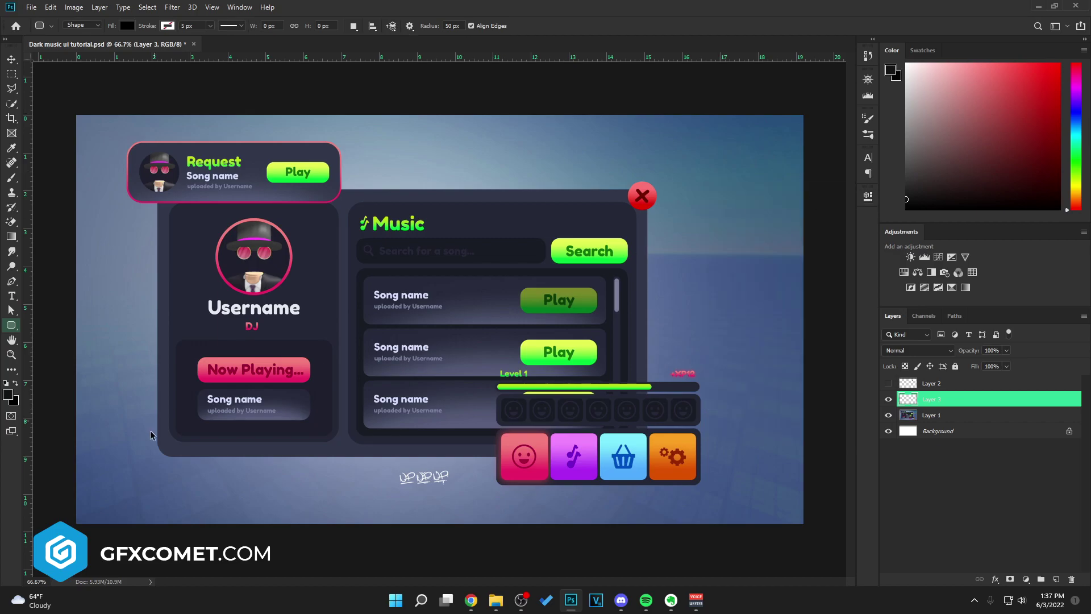
left_click_drag(159, 453, 646, 189)
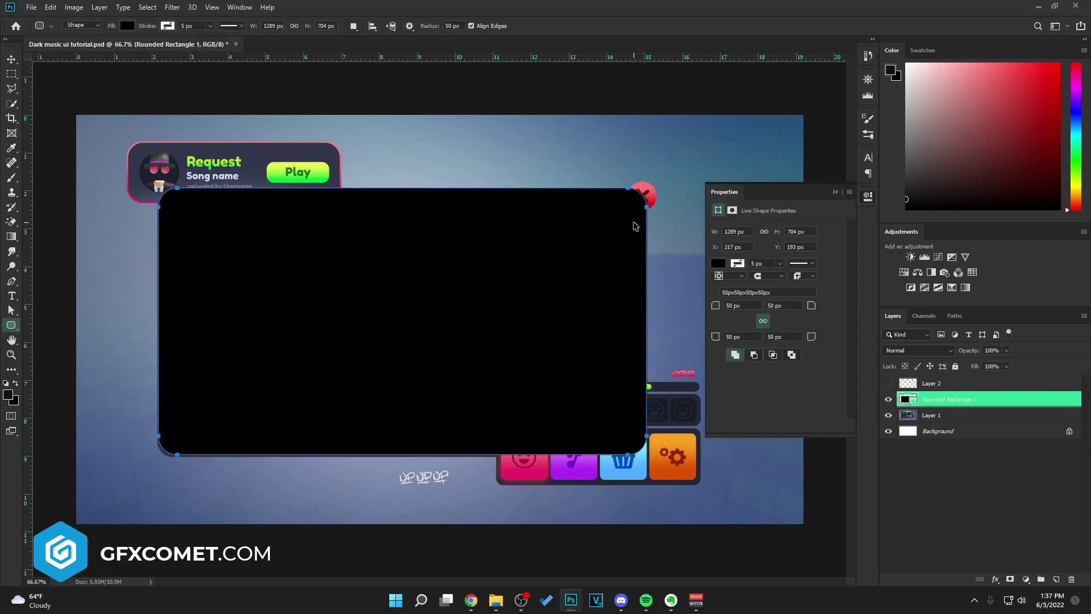
Move the black rounded rectangle horizontally to the right of the reference panel's position
key("v")
left_click_drag(591, 256, 667, 257)
left_click(836, 191)
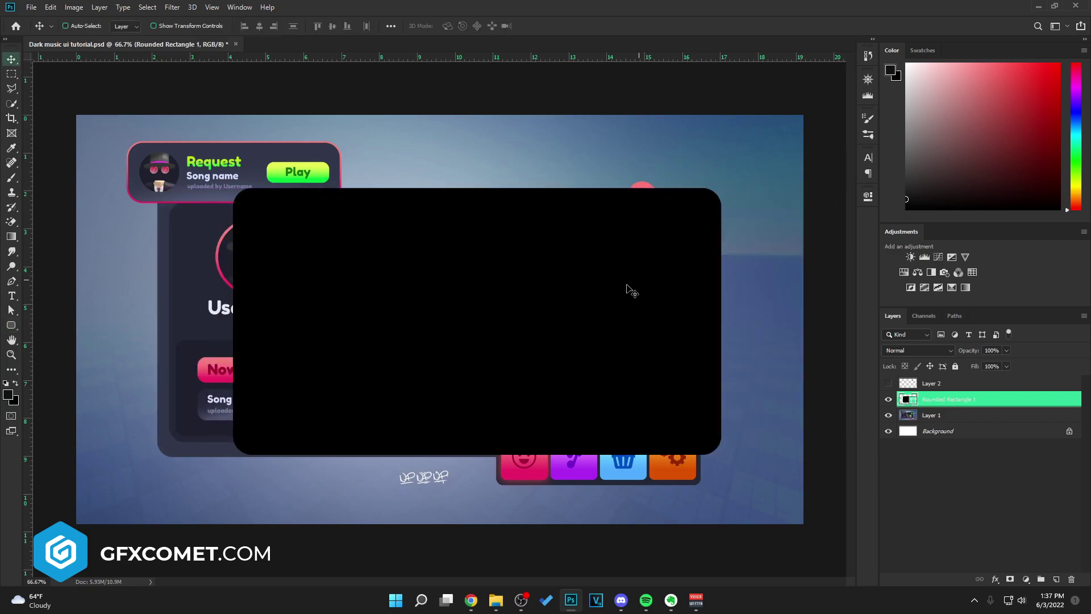
left_click_drag(628, 290, 661, 290)
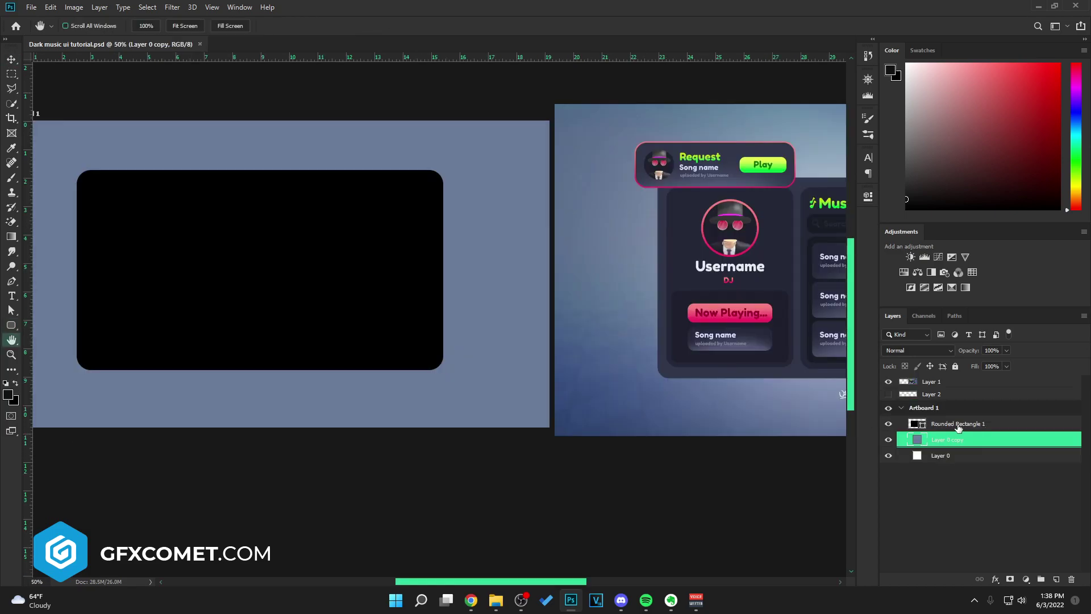
Move the black rounded rectangle out of Artboard 1 to the lower edge of the reference image
left_click(958, 427)
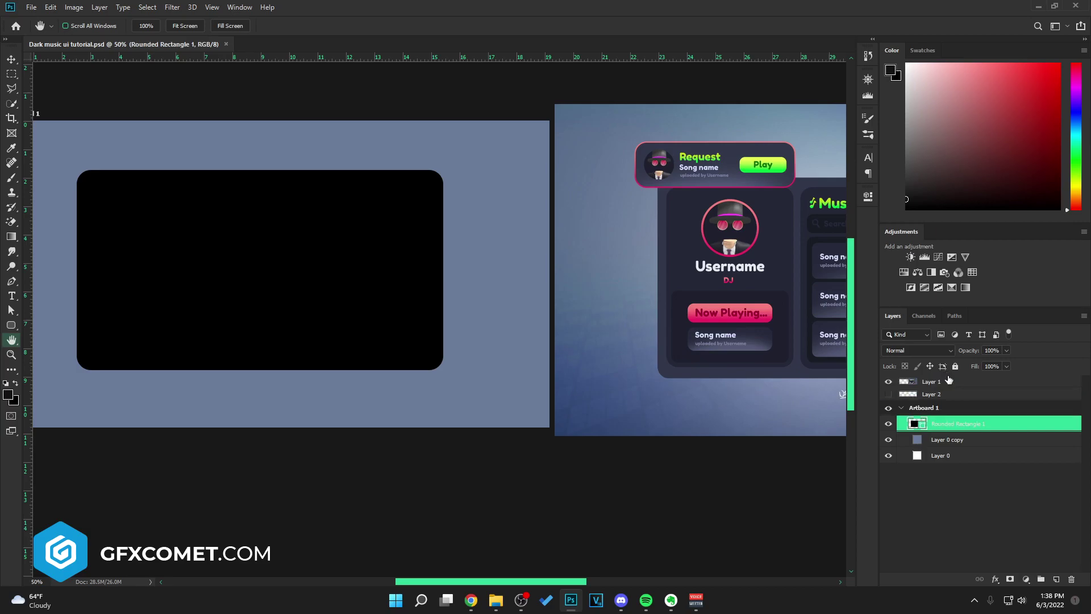
left_click_drag(340, 291, 799, 497)
left_click_drag(749, 391, 362, 334)
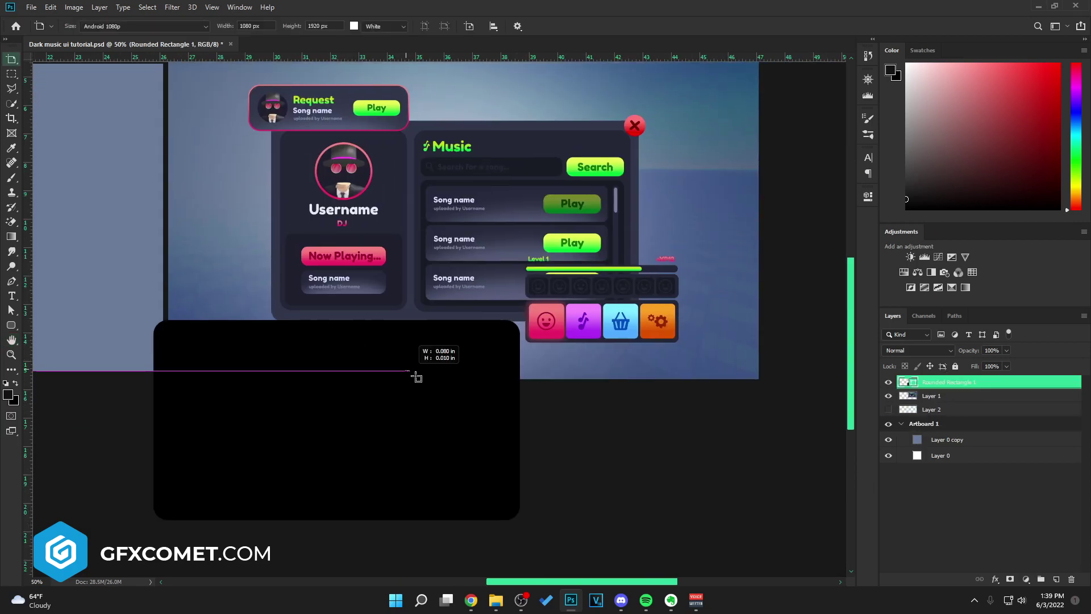
left_click_drag(405, 371, 525, 398)
key("ctrl+z")
key("ctrl+z")
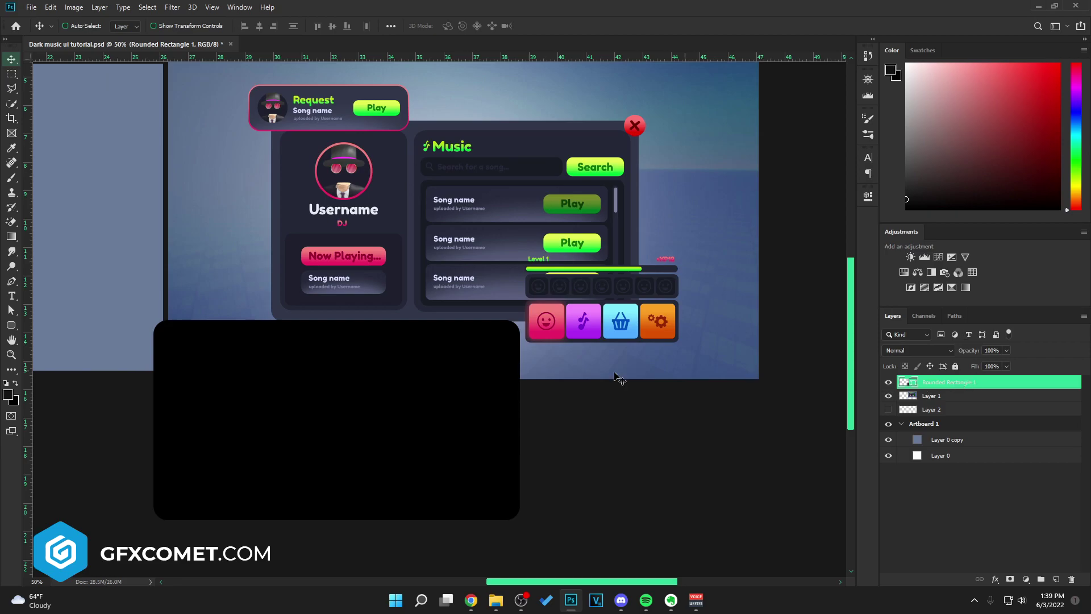
Place the rounded rectangle just below the reference image and fill it with the color sampled from the reference's outer panel
left_click_drag(448, 390, 556, 442)
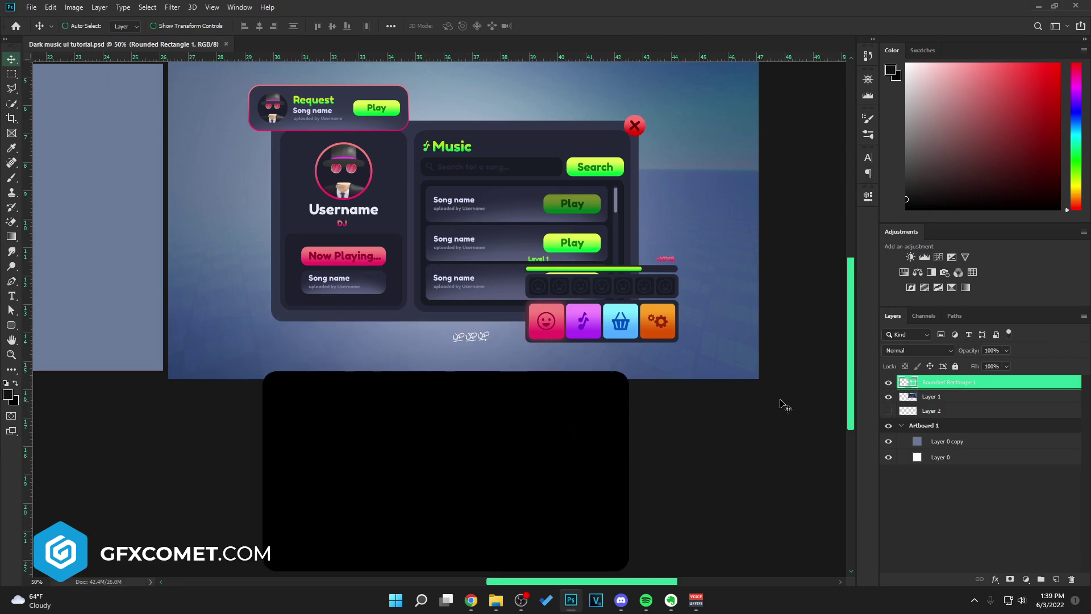
double_click(908, 384)
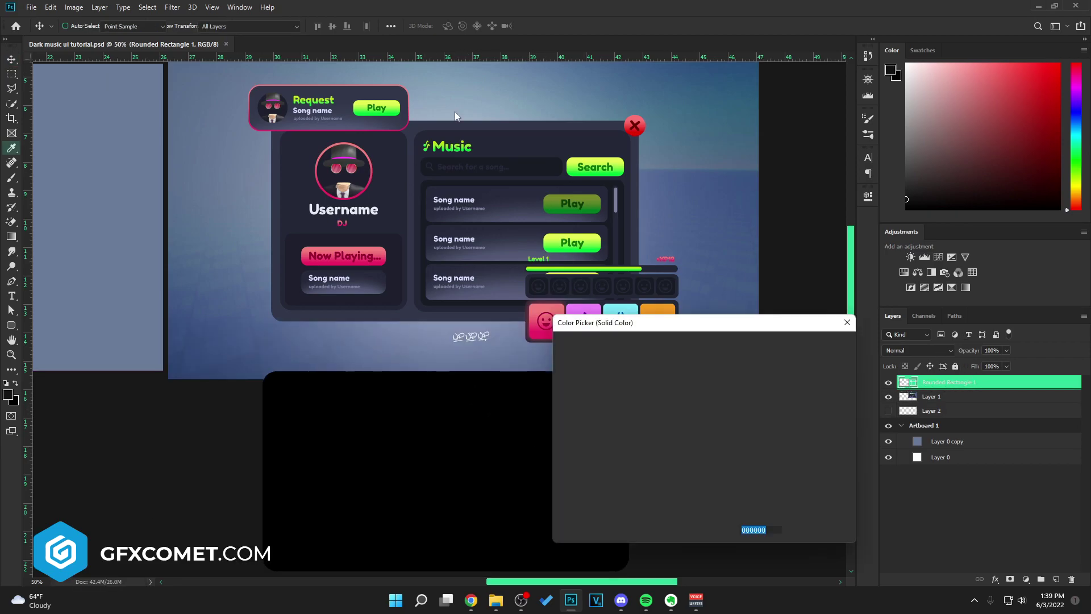
left_click(424, 123)
left_click(816, 344)
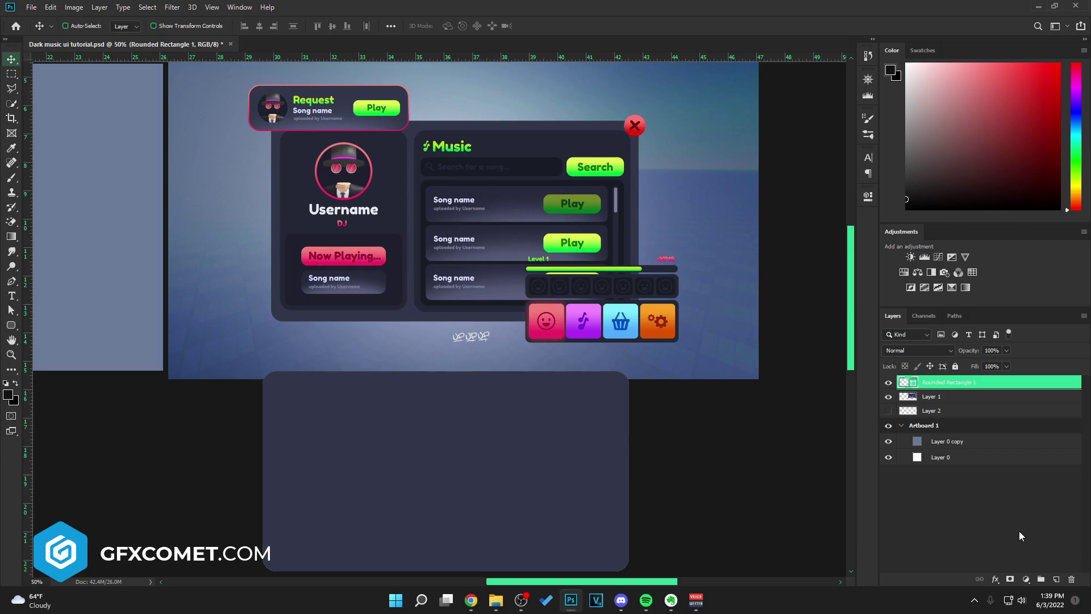
On a new layer, draw a rounded rectangle about 369 by 630 px with 40 px corners along the recreated panel's left side
left_click(1056, 579)
left_click(12, 325)
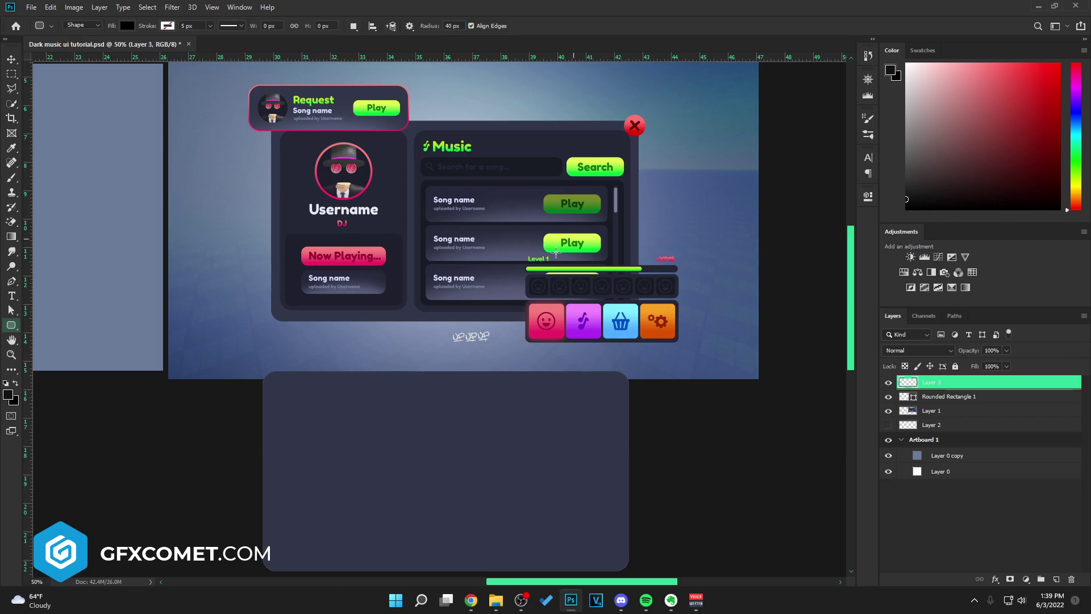
left_click_drag(556, 252, 563, 203)
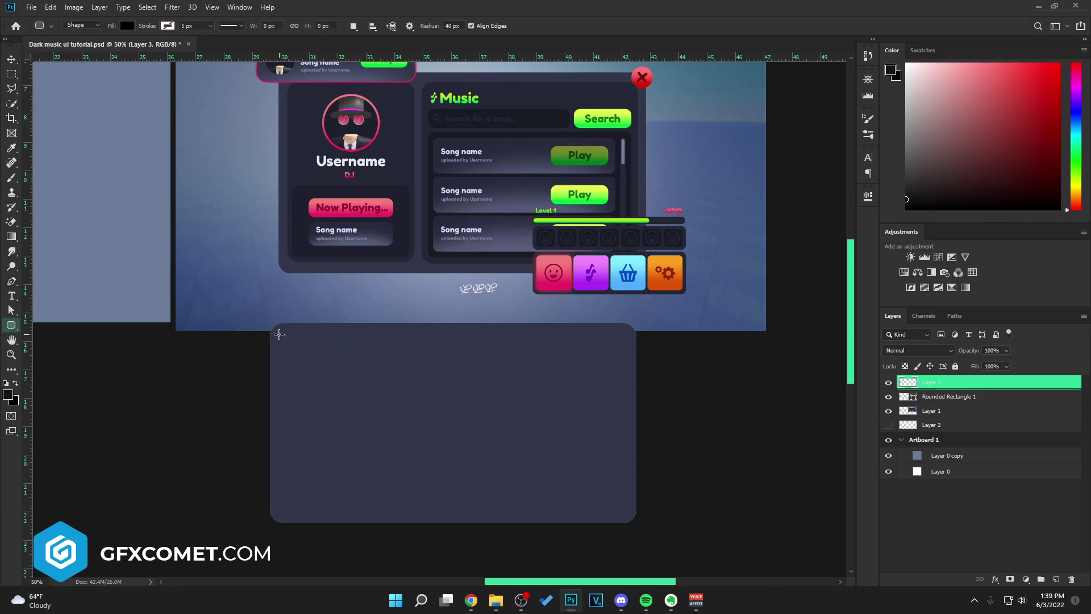
left_click_drag(279, 335, 384, 513)
Save the document and nudge the inner rounded rectangle slightly right and up to X 2997 px, Y 1574 px with the Move tool
key("v")
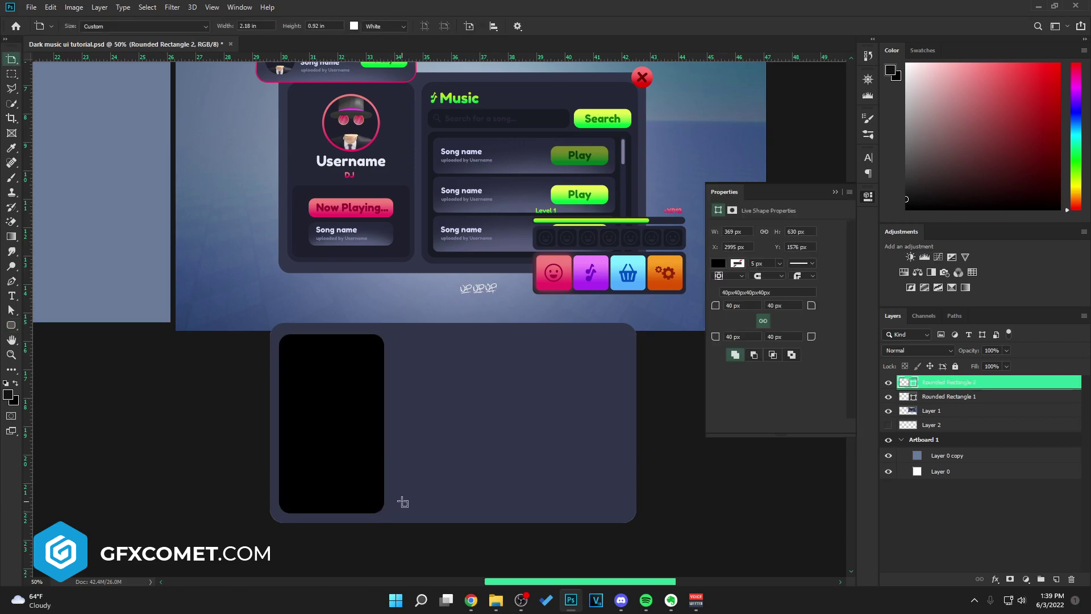
right_click(12, 60)
left_click(43, 62)
key("ctrl+s")
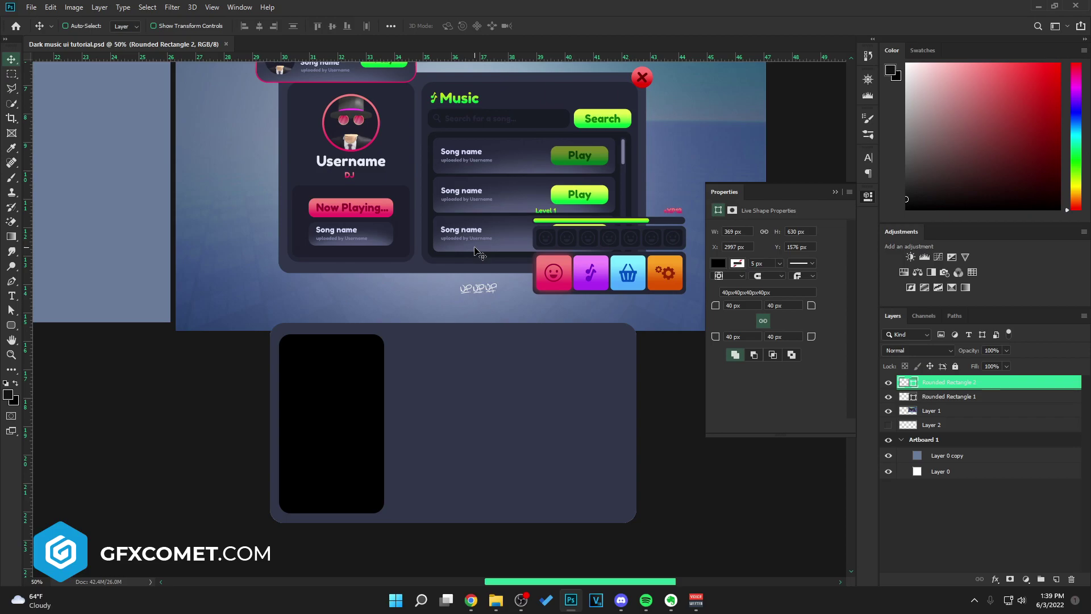
key("Right")
key("Up")
Fill the inner rounded rectangle with #242736 sampled from the reference's profile panel
double_click(910, 385)
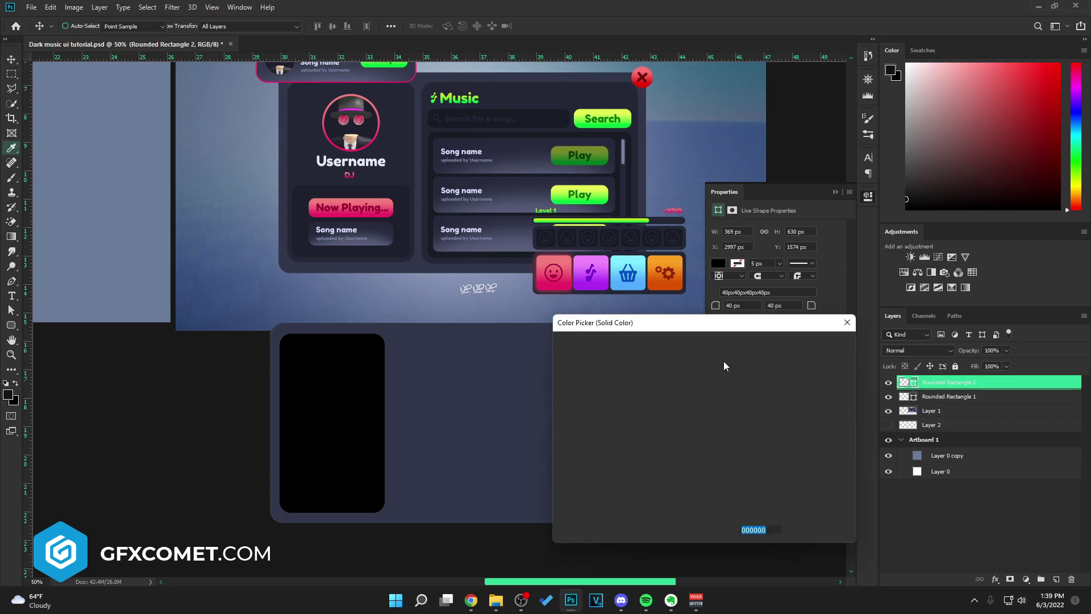
left_click(406, 157)
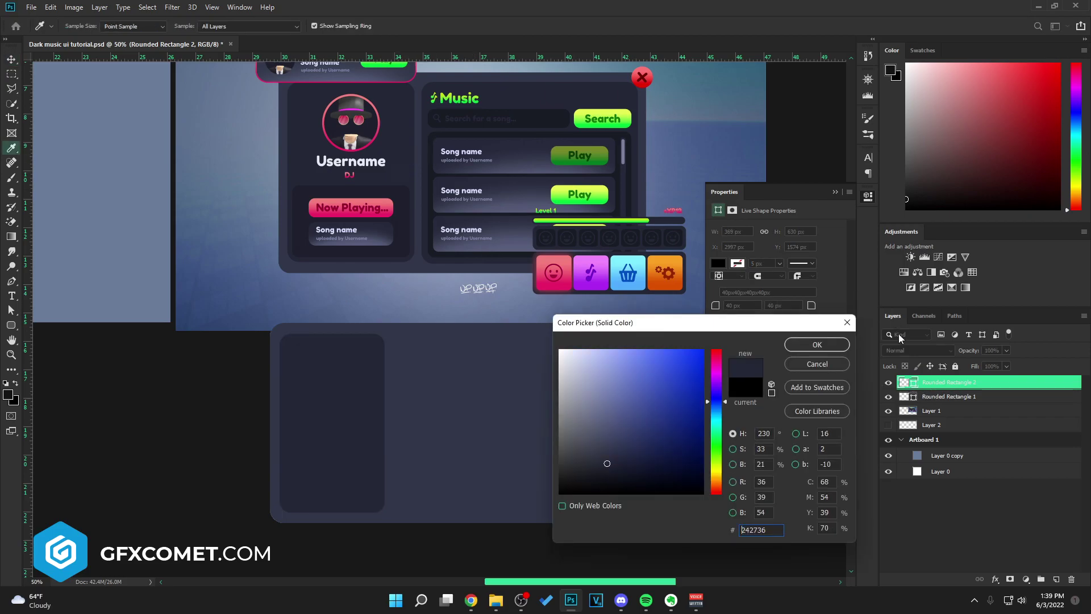
left_click(814, 345)
left_click(836, 192)
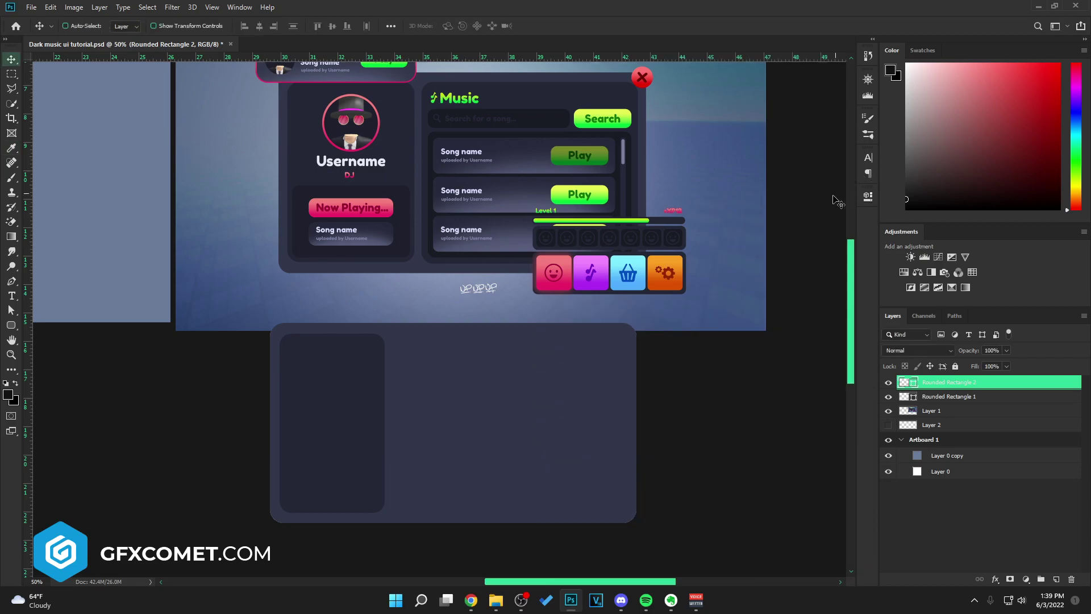
Widen the inner left panel by about a fifth, extending its right edge with Free Transform
key("ctrl+t")
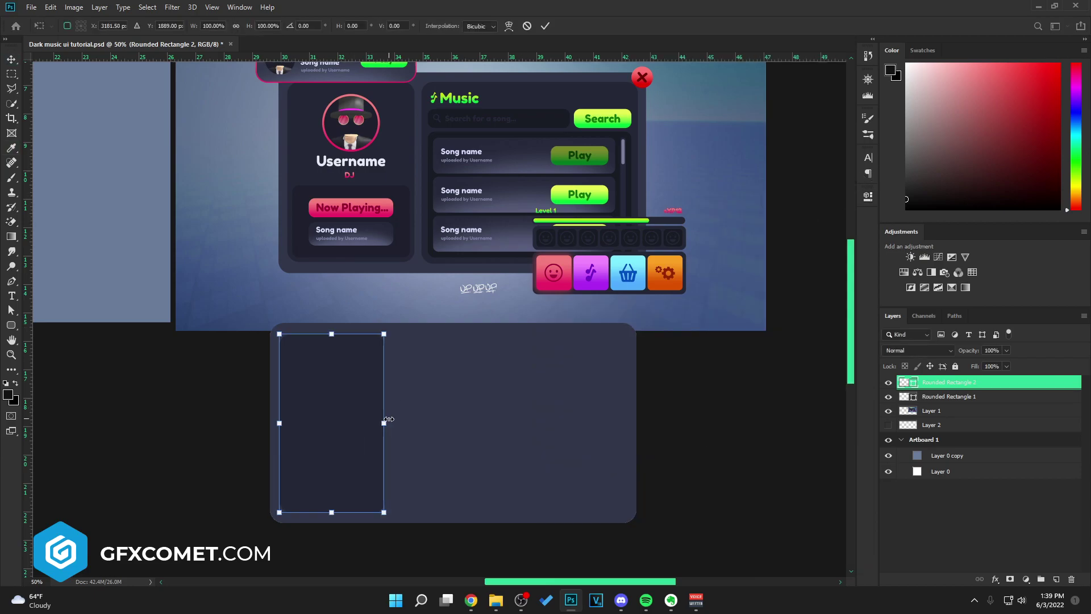
left_click_drag(385, 423, 404, 424)
key("Return")
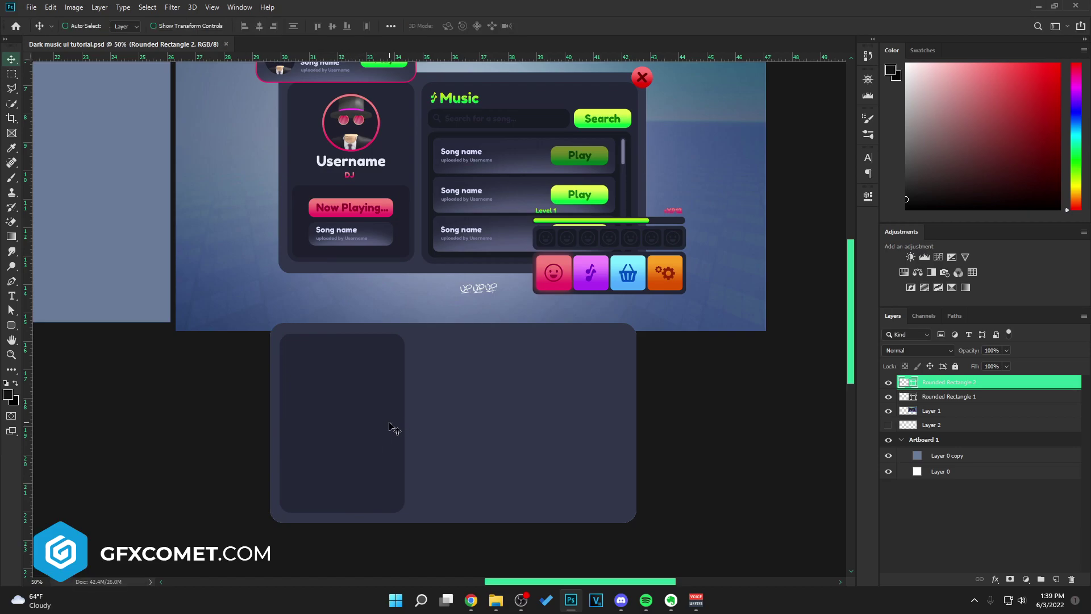
Duplicate the left panel and place the copy beside it, widened to fill the rest of the outer panel with even margins
key("ctrl+j")
left_click_drag(343, 423, 631, 422)
key("ctrl+t")
key("Return")
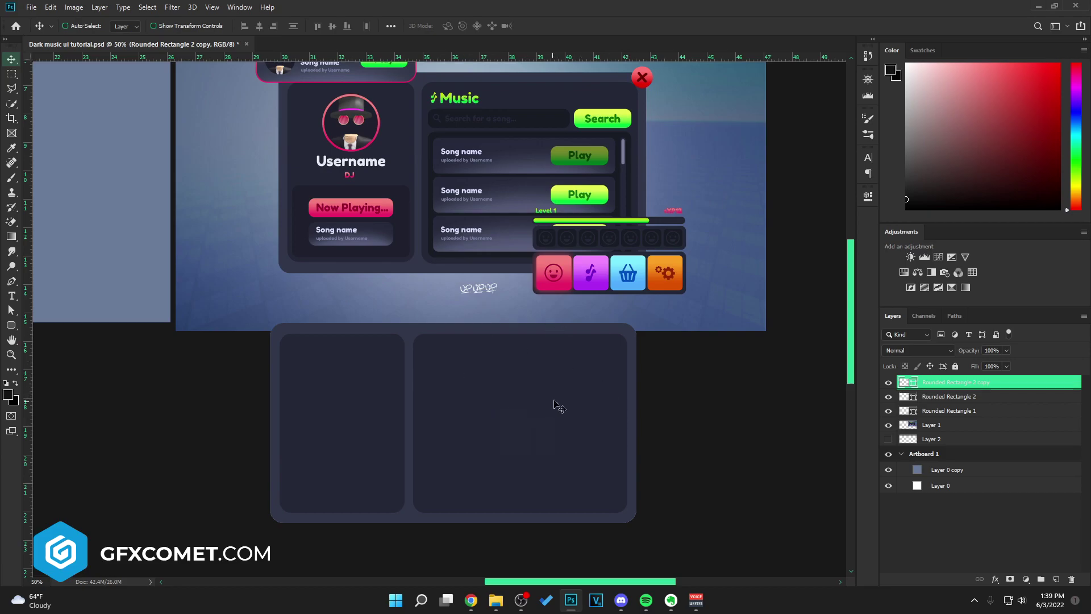
On a new layer, add the white text "Music" near the top of the right inner panel
key("space")
mouse_move(583, 237)
left_mouse_down()
mouse_move(586, 309)
mouse_move(580, 258)
left_mouse_up()
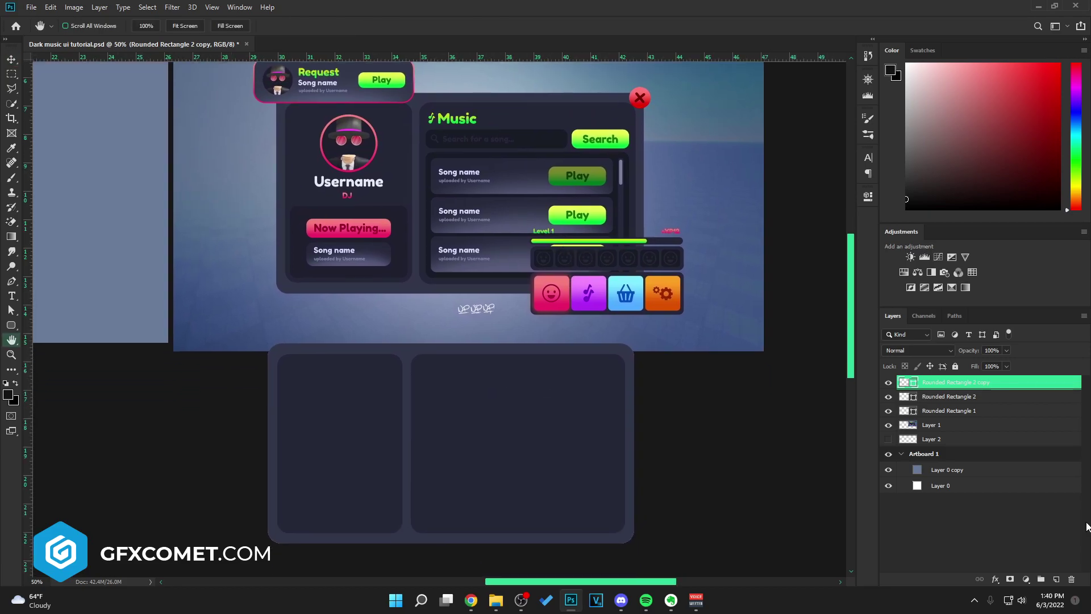
left_click(1056, 579)
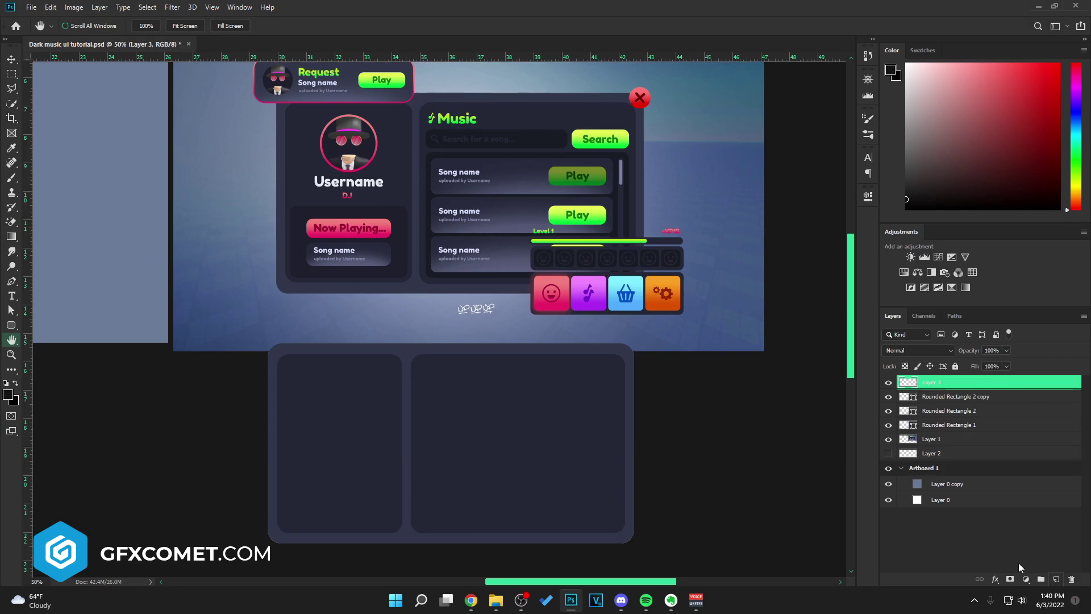
key("t")
key("x")
left_click(441, 392)
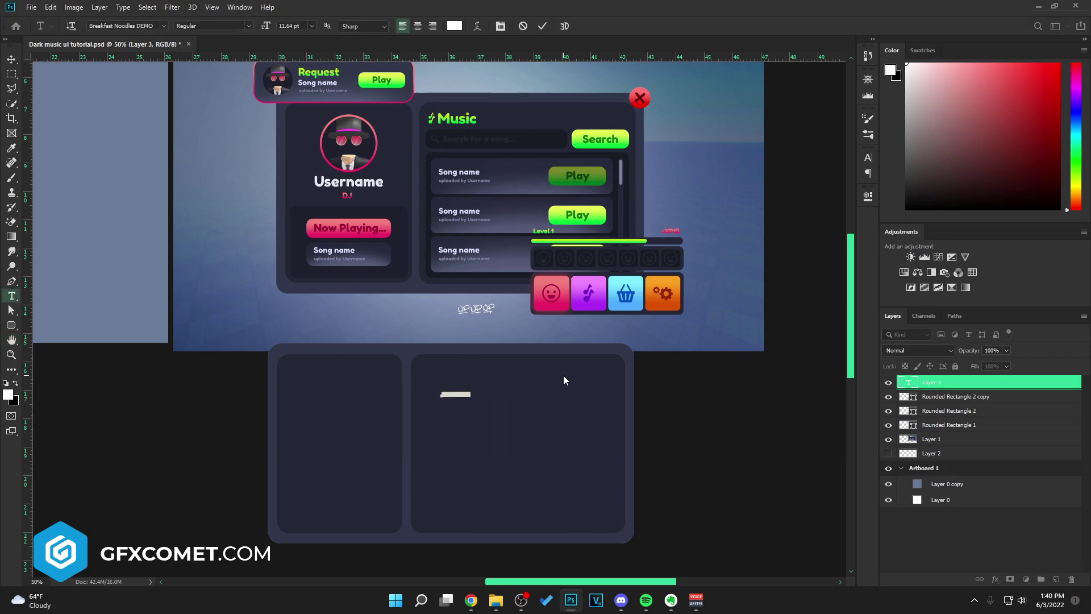
type("Music")
Change the "Music" text's font to Montserrat ExtraBold and commit it
left_click(121, 29)
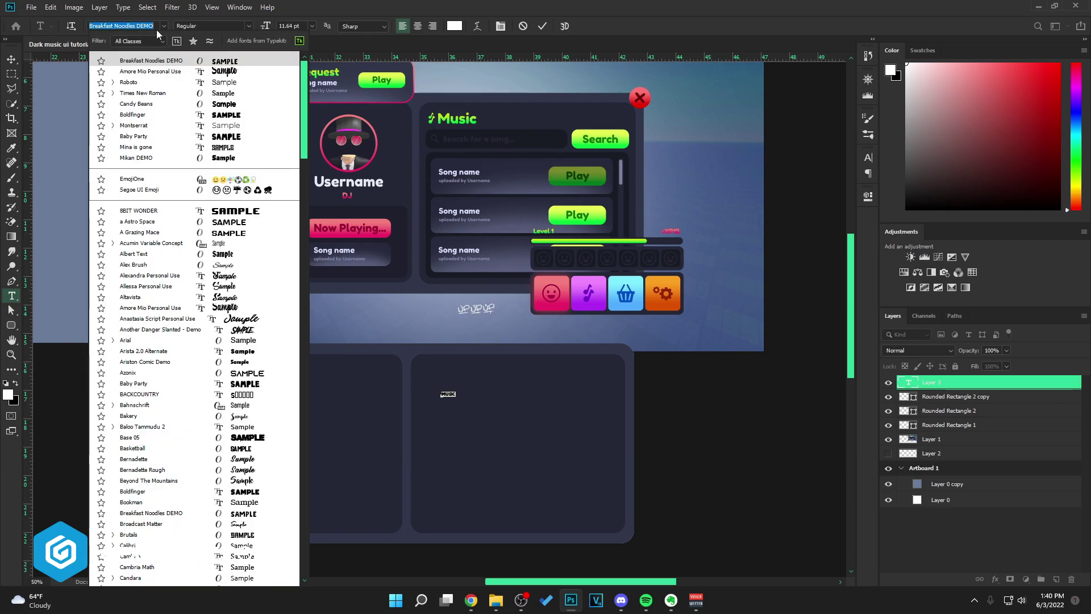
type("mons")
key("BackSpace")
type("tst")
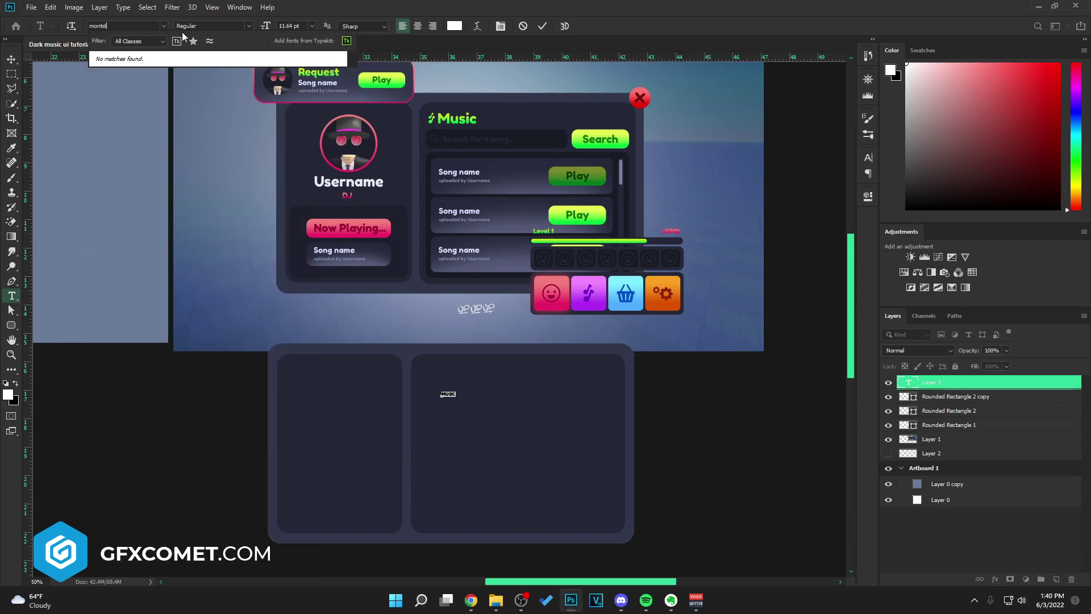
key("BackSpace")
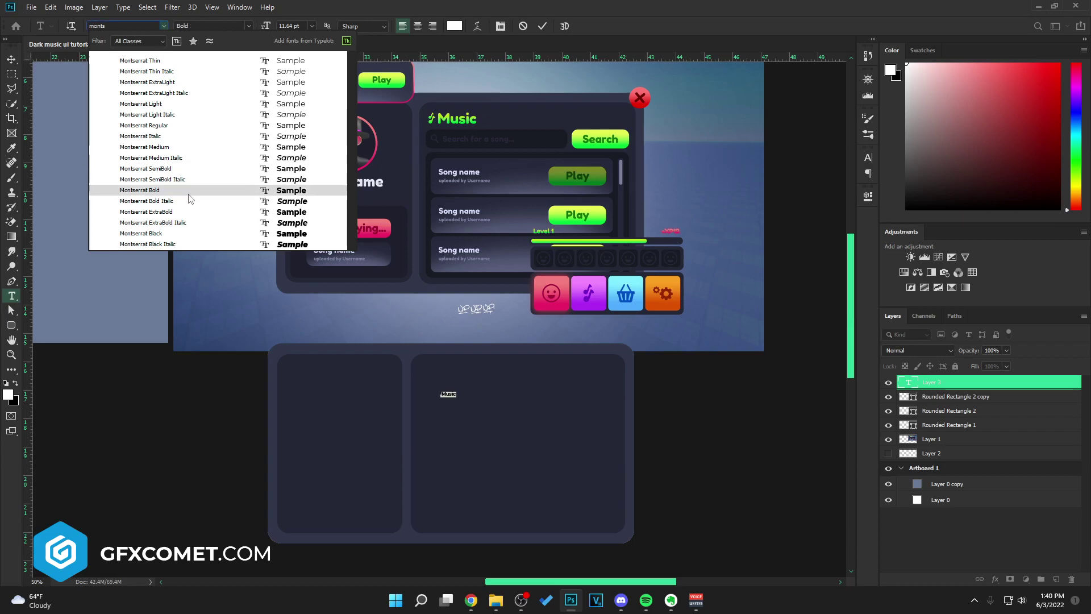
left_click(187, 212)
left_click(11, 61)
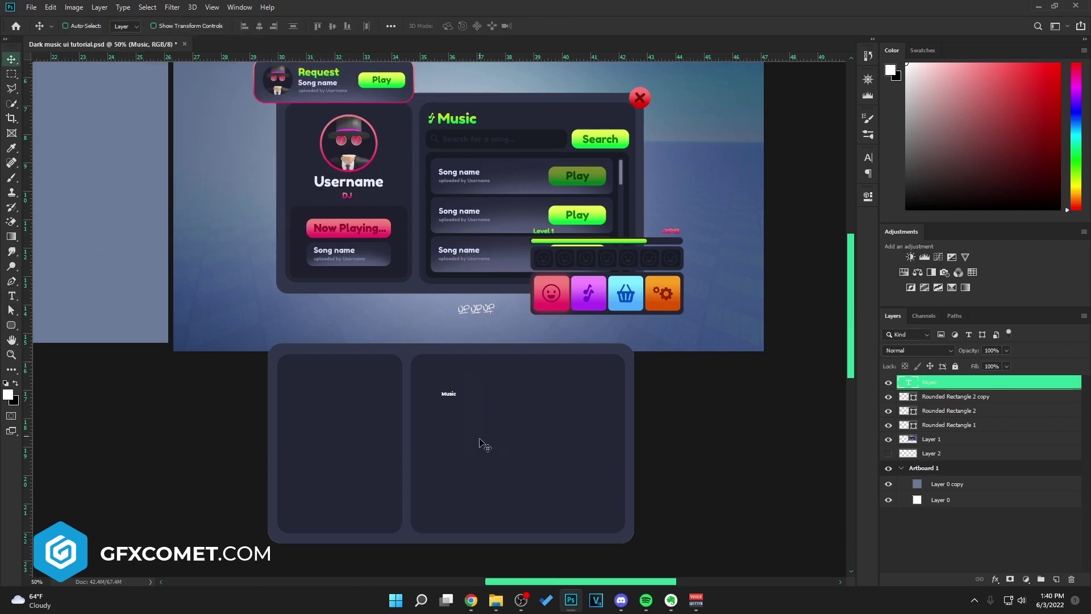
Enlarge the "Music" title and place it in the upper-left corner of the right inner panel
key("ctrl+t")
left_click_drag(456, 391, 499, 385)
key("Return")
Add a Gradient Overlay to the "Music" title and set the gradient's starting stop to blue #146be0
right_click(959, 387)
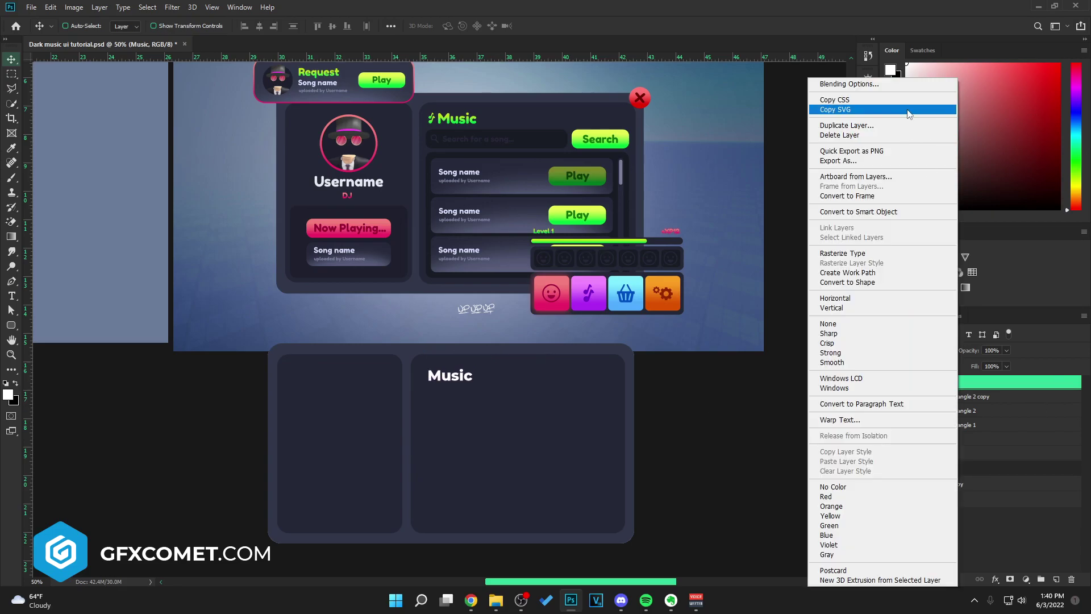
left_click(879, 85)
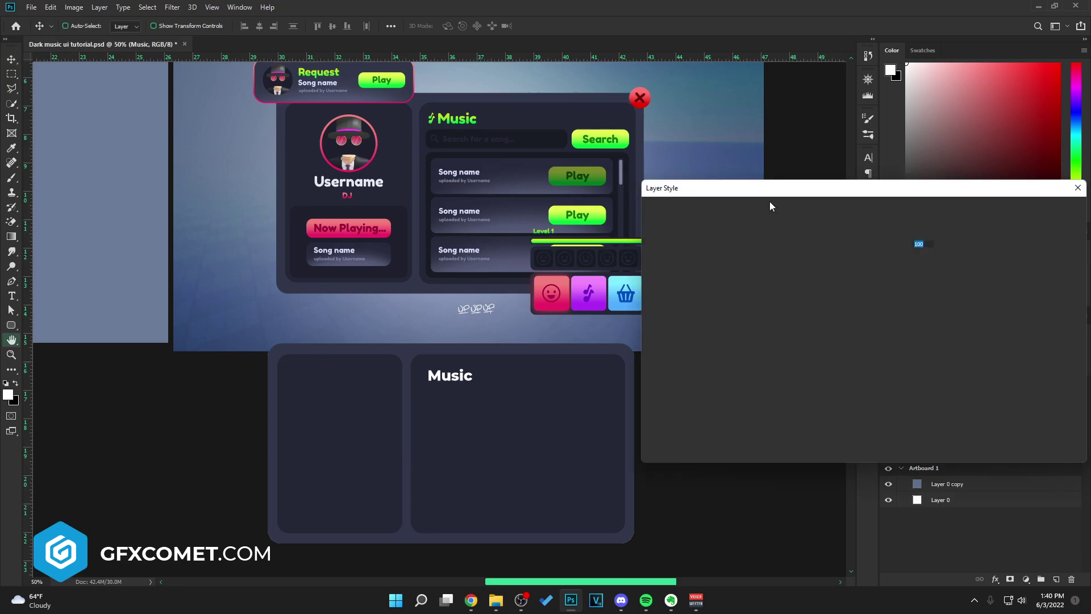
left_click_drag(780, 192, 666, 122)
left_click(568, 305)
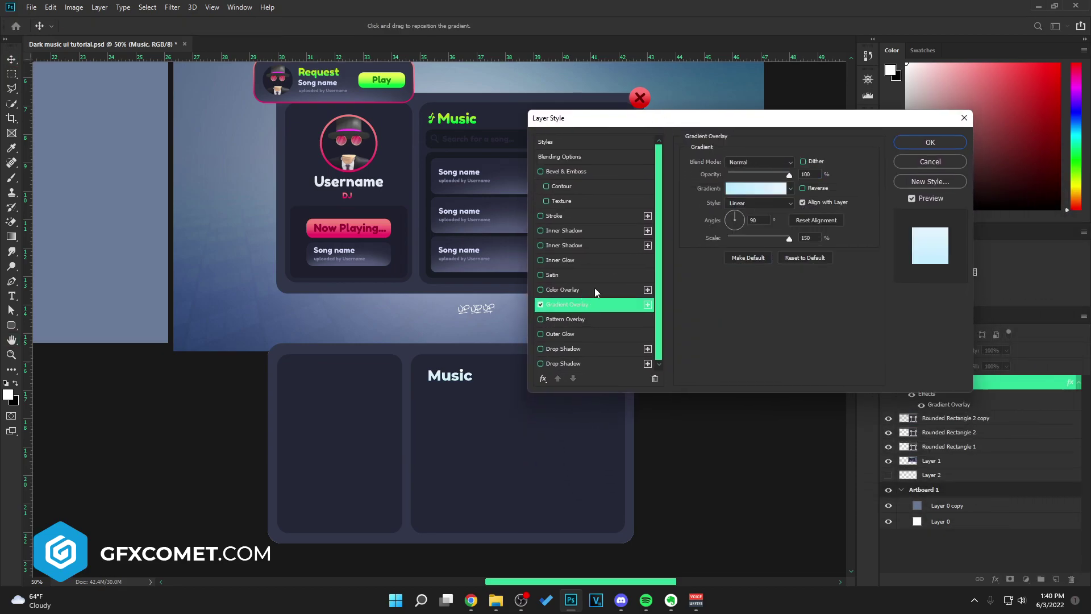
left_click(765, 187)
left_click(701, 357)
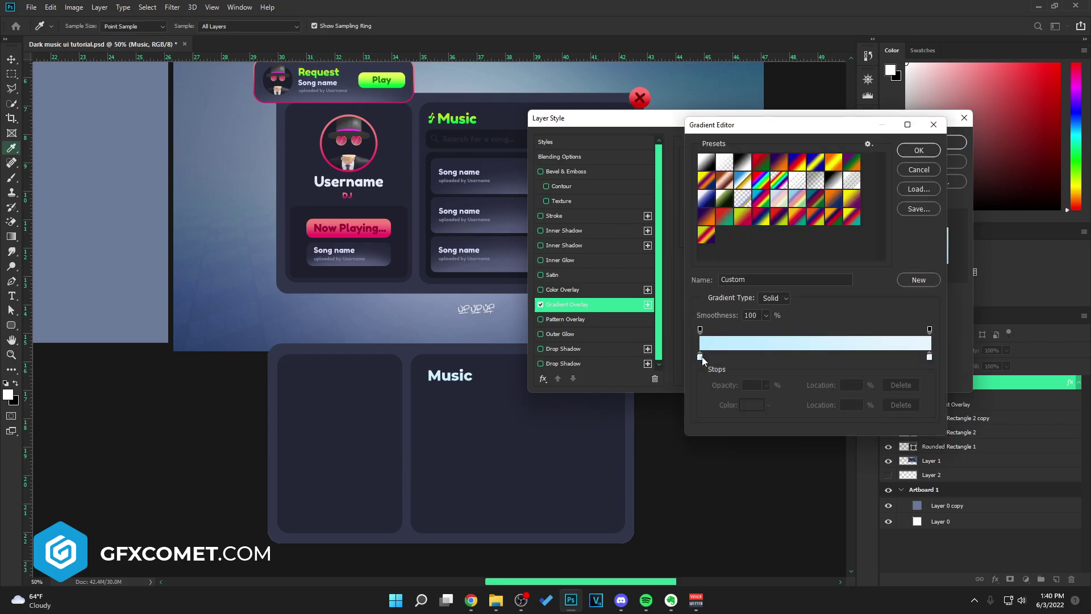
double_click(701, 358)
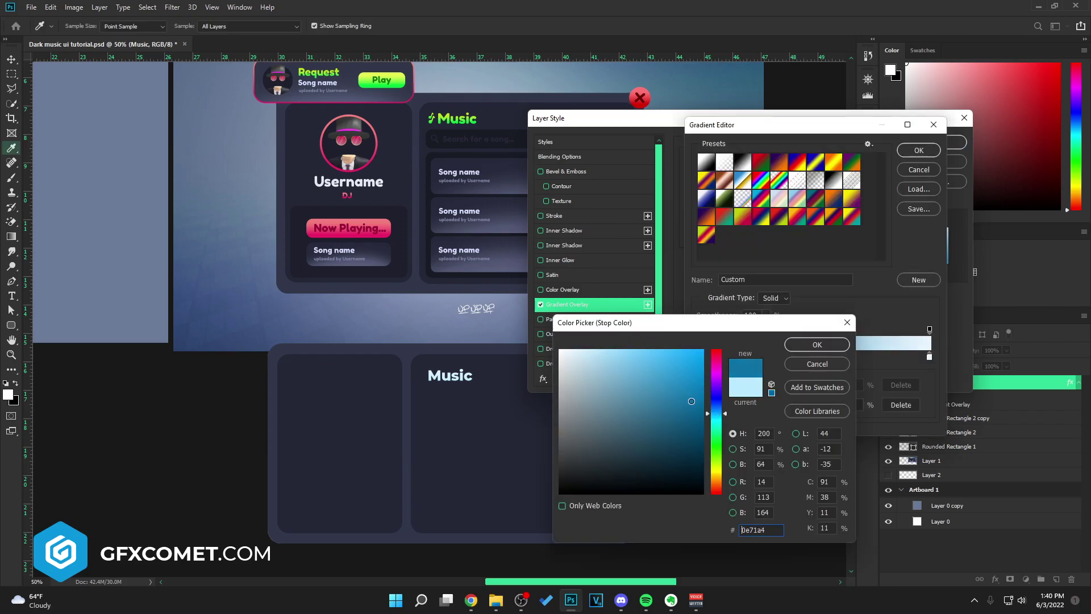
left_click_drag(717, 415, 717, 407)
left_click(690, 367)
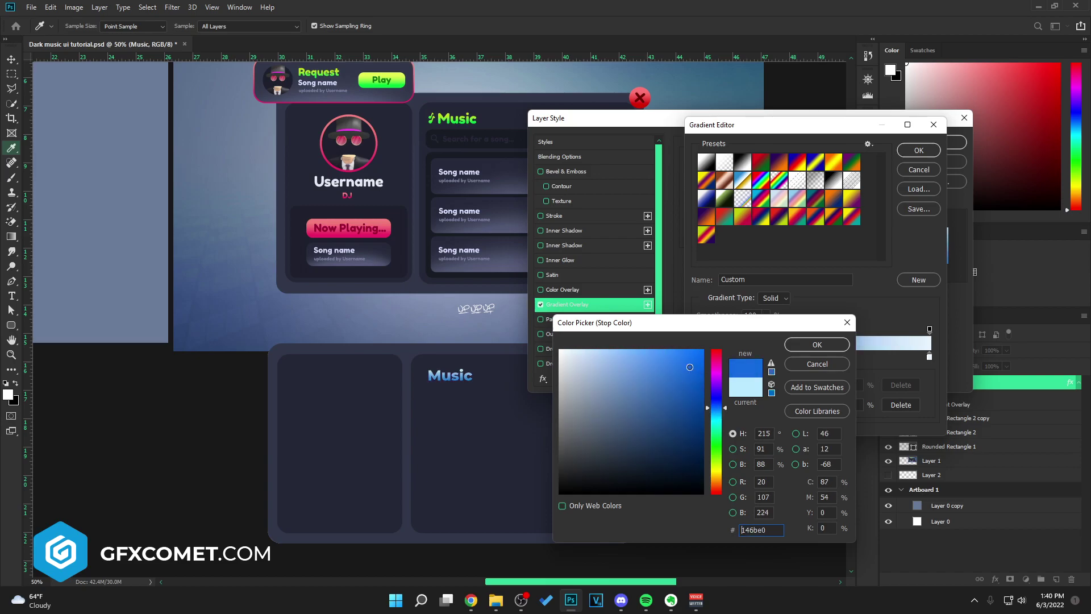
left_click(814, 345)
Set the gradient's end stop to a cyan blue near #19b0d6, then apply the layer style and save the document
left_click(930, 357)
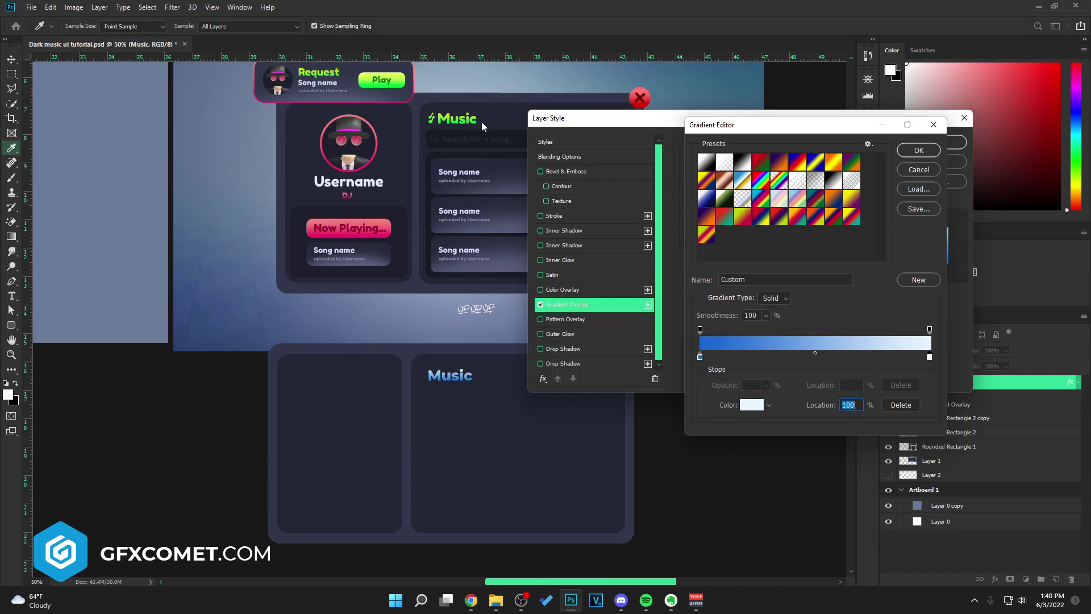
left_click(752, 404)
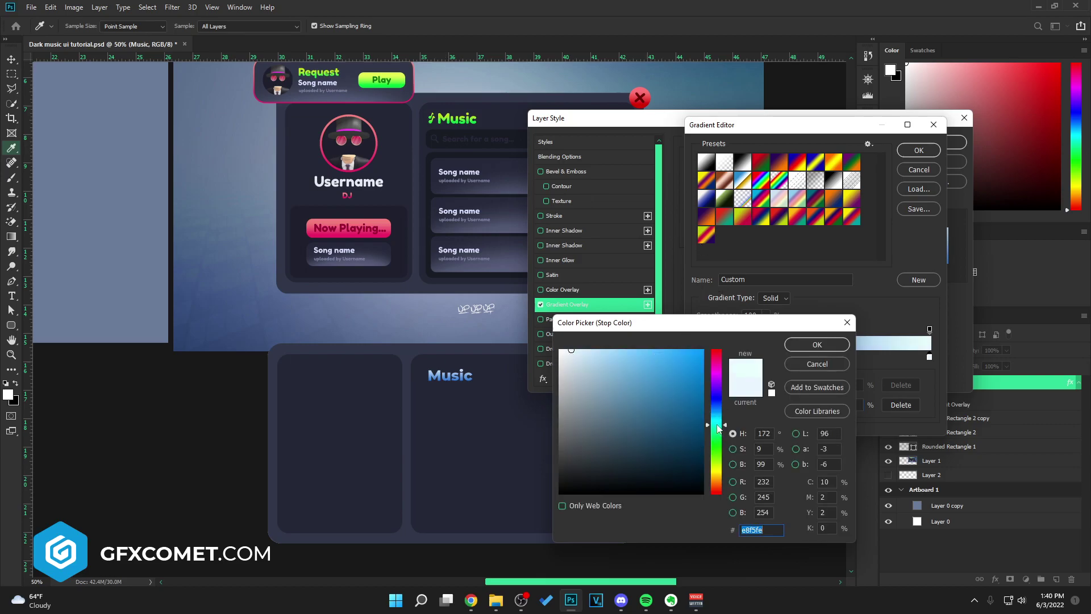
type("0ddcef")
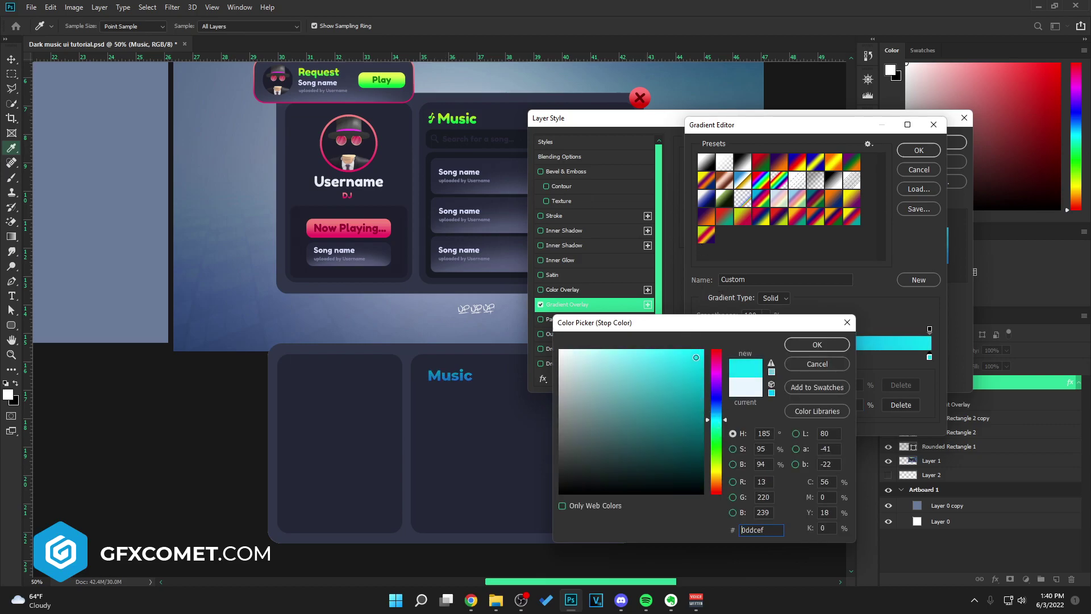
mouse_move(697, 357)
left_mouse_down()
mouse_move(698, 381)
mouse_move(686, 373)
left_mouse_up()
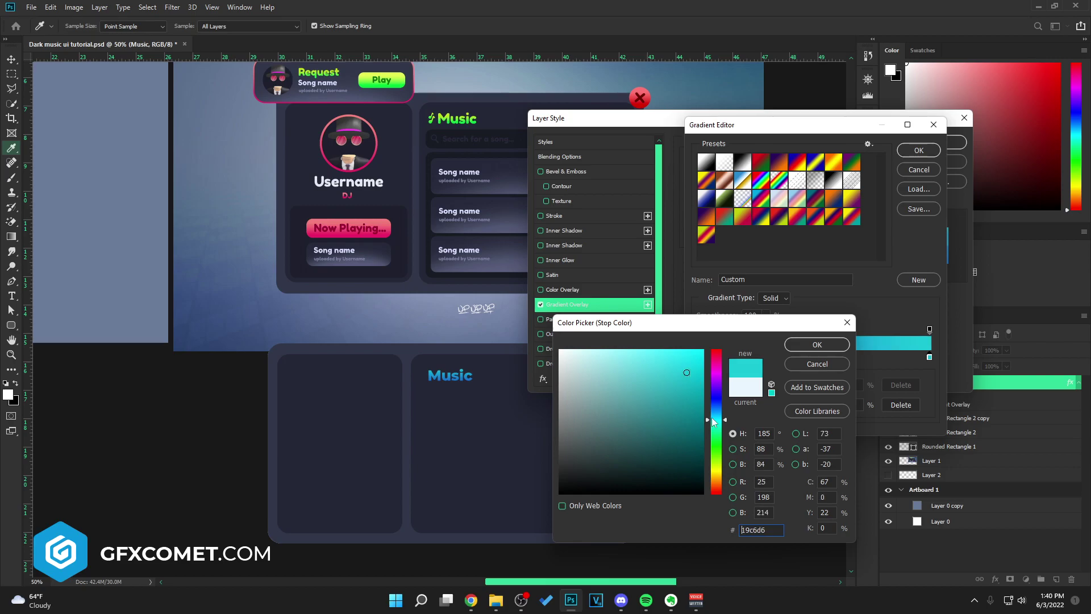
left_click_drag(712, 418, 718, 421)
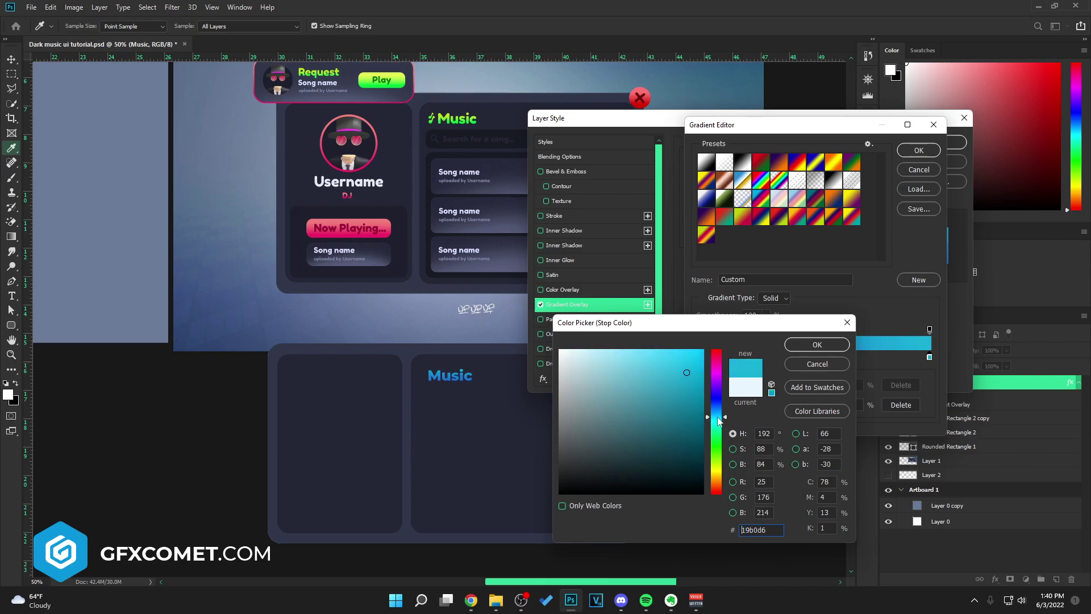
left_click(816, 344)
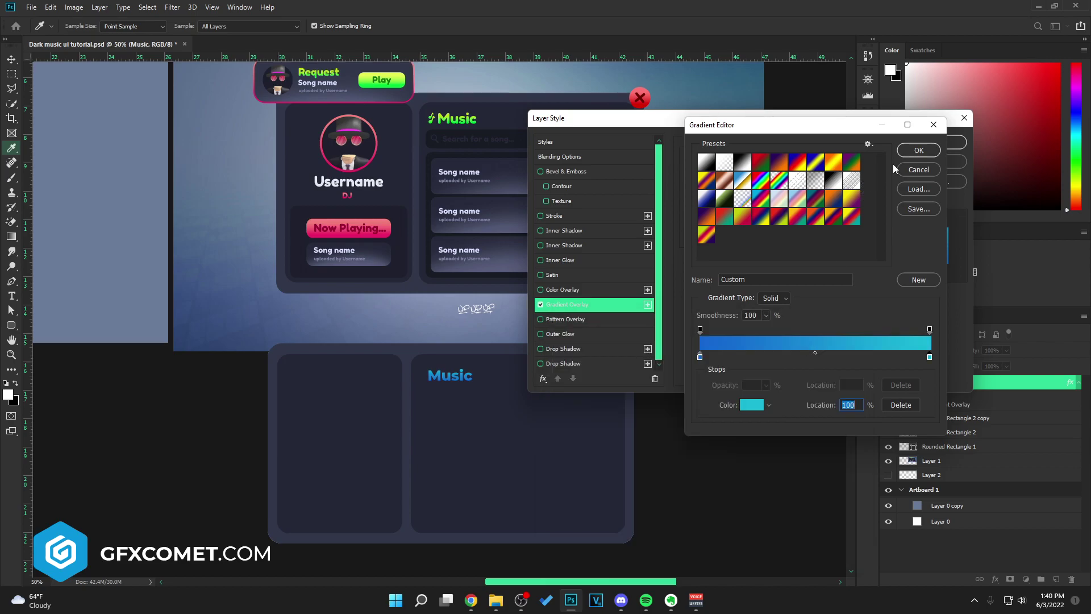
left_click(919, 150)
left_click(965, 142)
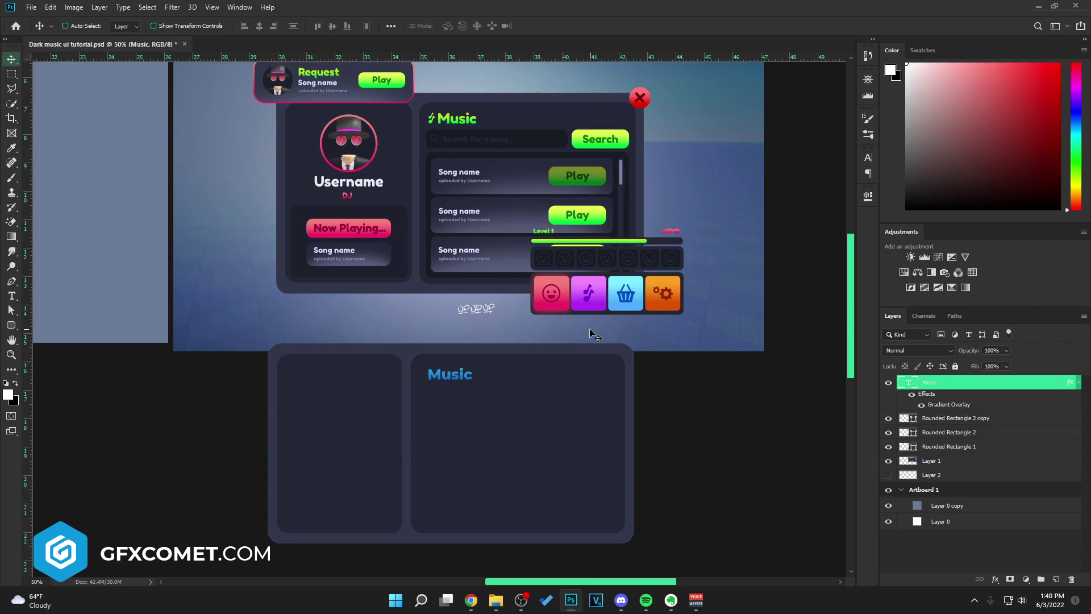
key("ctrl+s")
left_click(1080, 387)
Create a new layer and set the Rounded Rectangle tool's fill to the dark color sampled from the reference's search field
left_click(1056, 579)
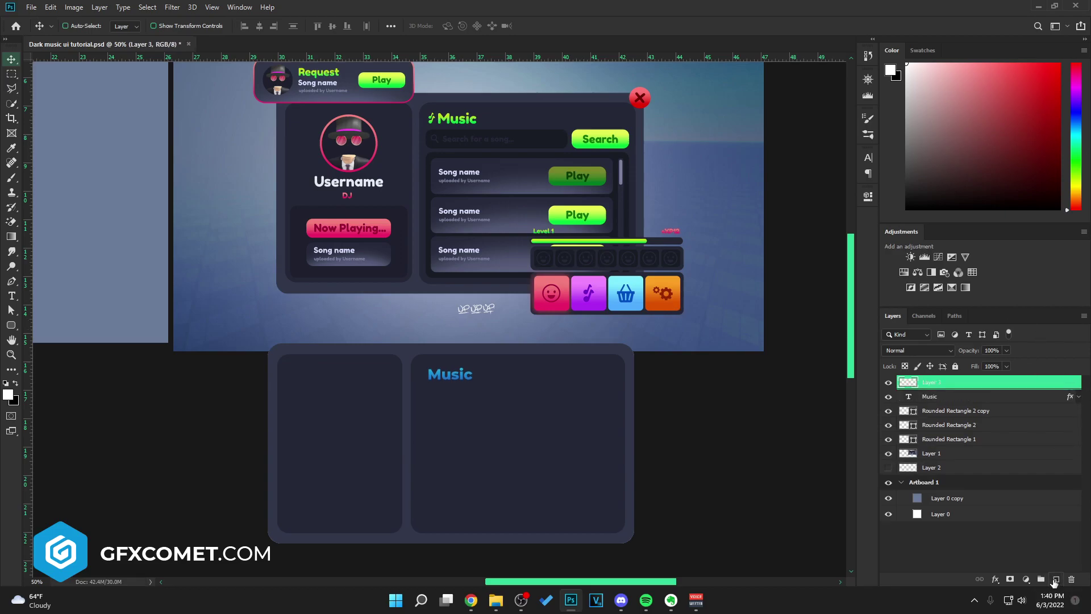
left_click(11, 325)
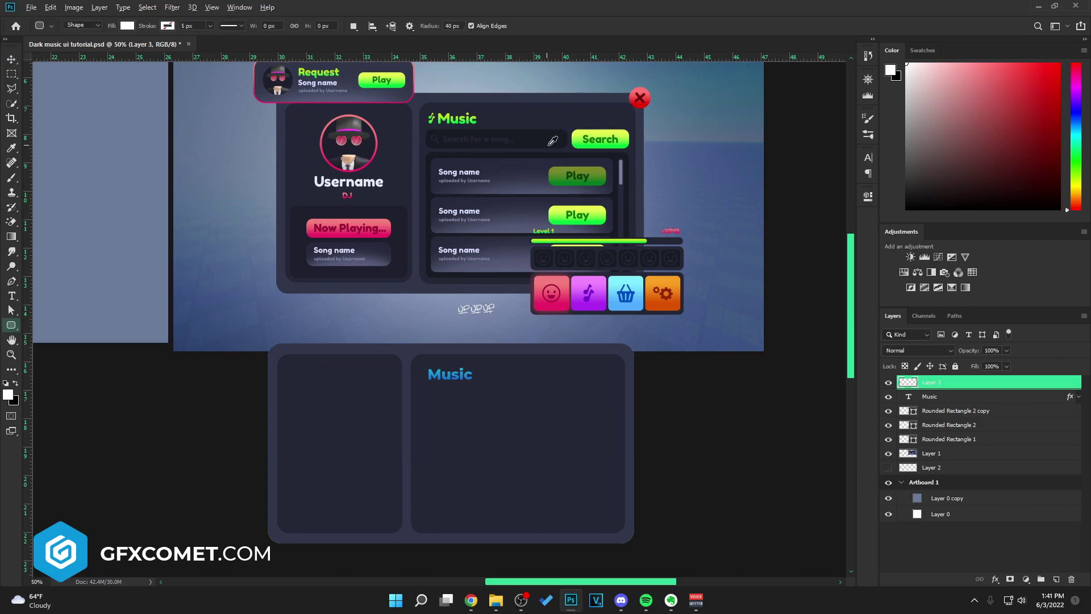
left_click(544, 135)
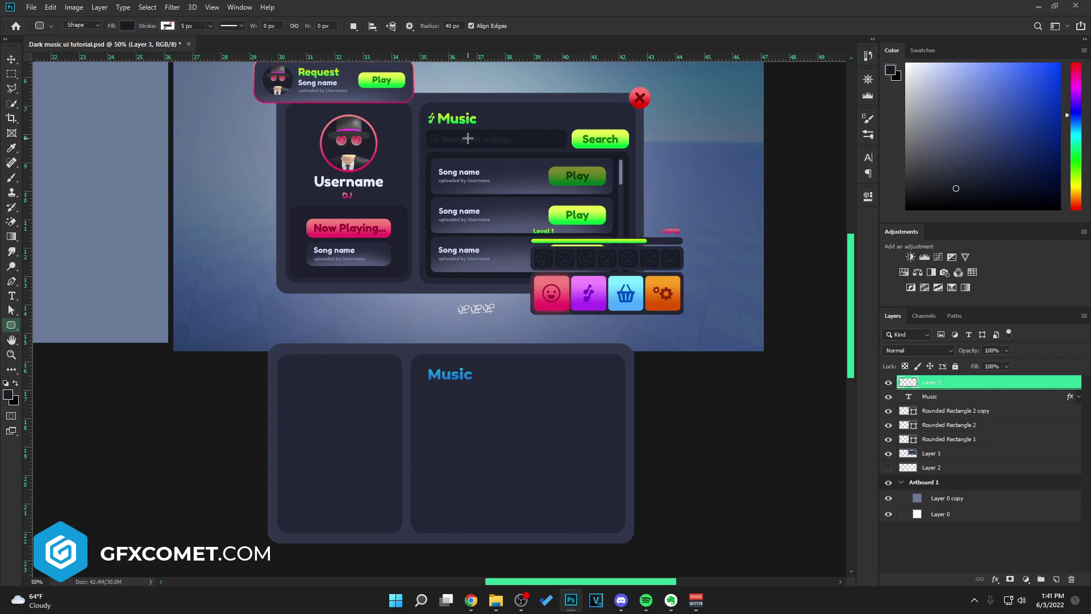
left_click_drag(428, 130, 524, 149)
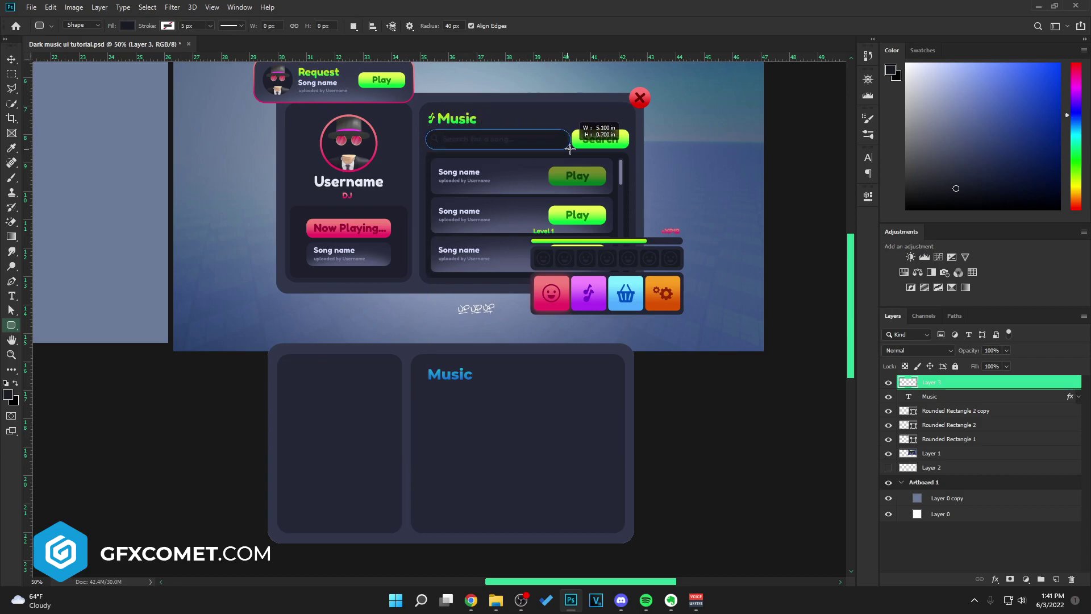
left_click_drag(570, 149, 570, 148)
key("ctrl+z")
left_click_drag(461, 26, 421, 38)
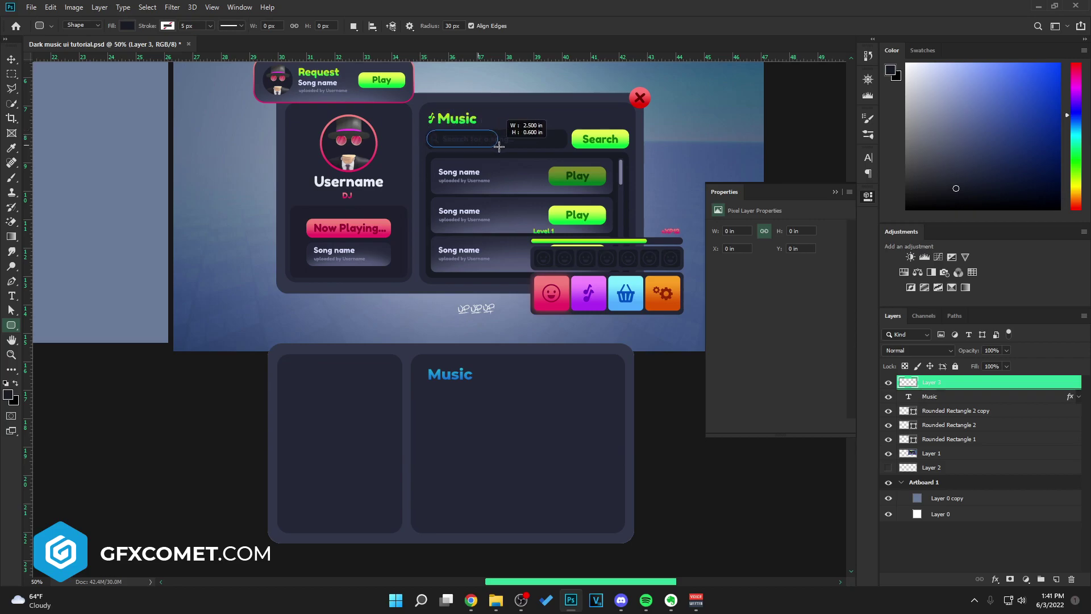
Draw a rounded rectangle of about 500 by 68 px with 20 px corners and position it just below the blue "Music" title
left_click(454, 26)
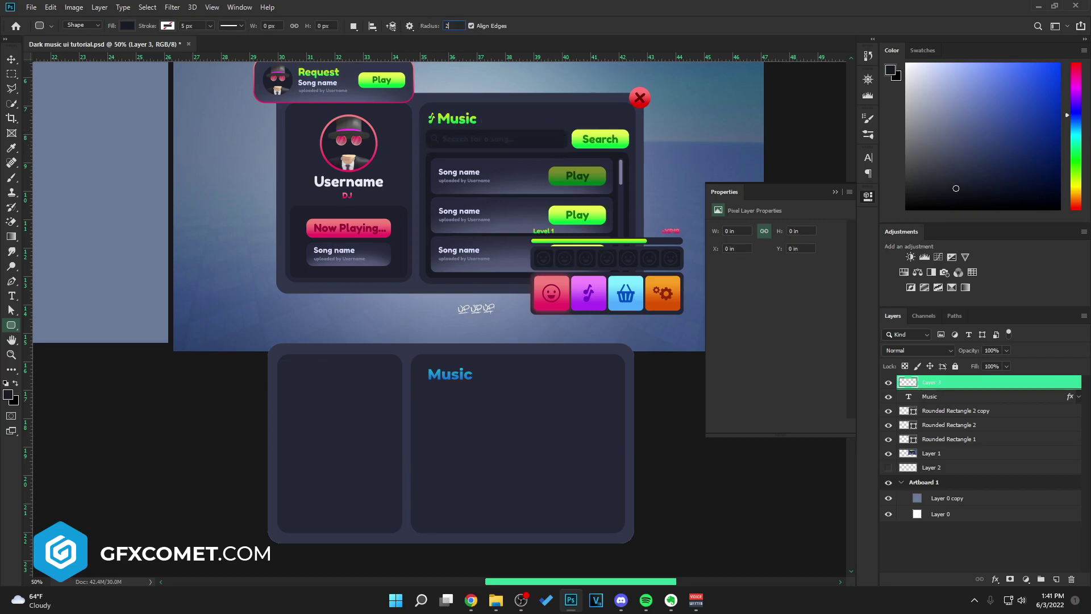
left_click_drag(426, 129, 554, 396)
key("v")
key("Up")
key("Up")
key("Up")
key("Up")
key("Up")
key("Up")
key("Up")
key("Up")
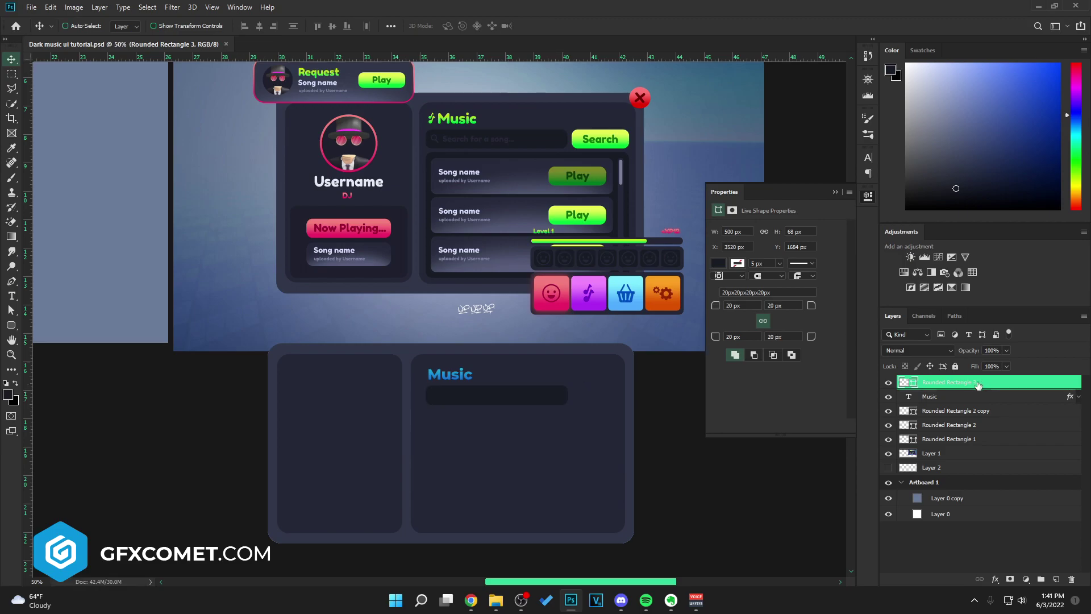
Add the white text "Search for a song" over the new search field
key("t")
left_click(464, 401)
type("Search")
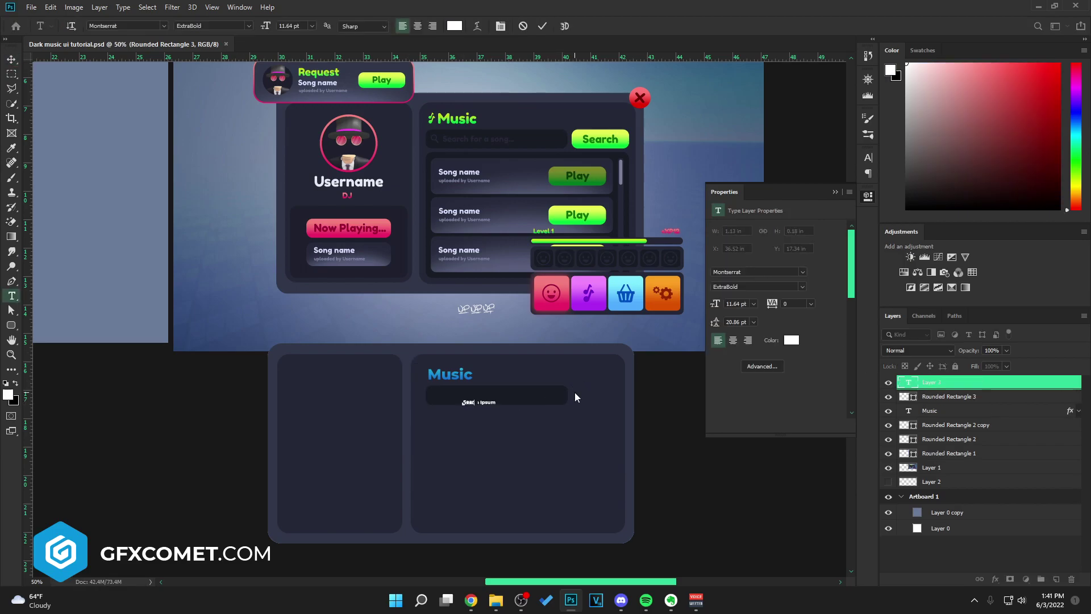
type(" for a song")
key("ctrl+Return")
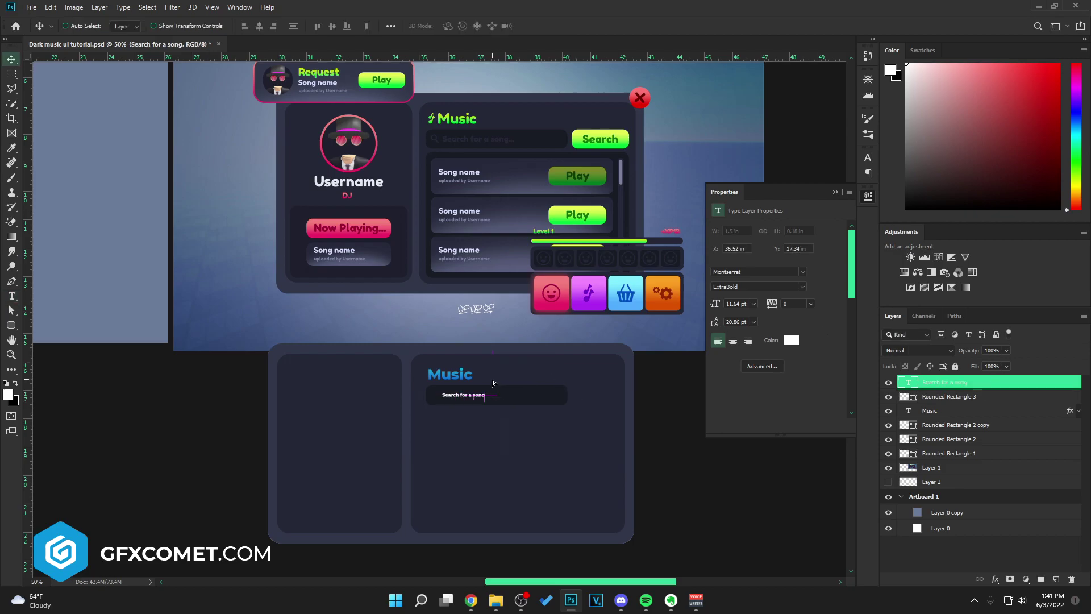
Enlarge the "Search for a song" text to about 16.3 pt and align it near the search field's left end
key("ctrl+t")
left_click_drag(490, 389, 505, 363)
key("Return")
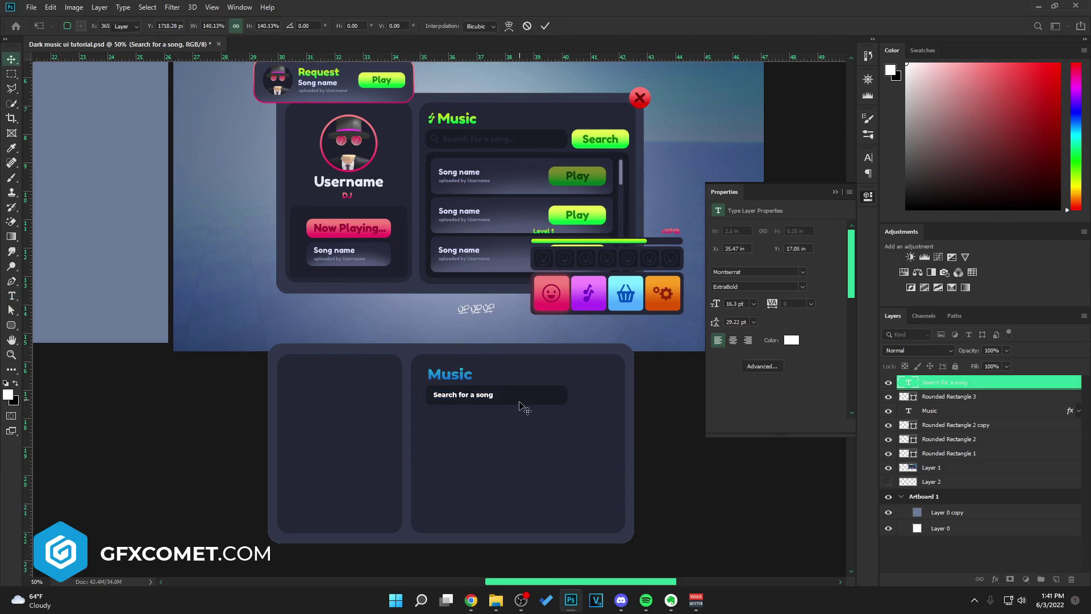
key("Right")
key("Right")
key("Right")
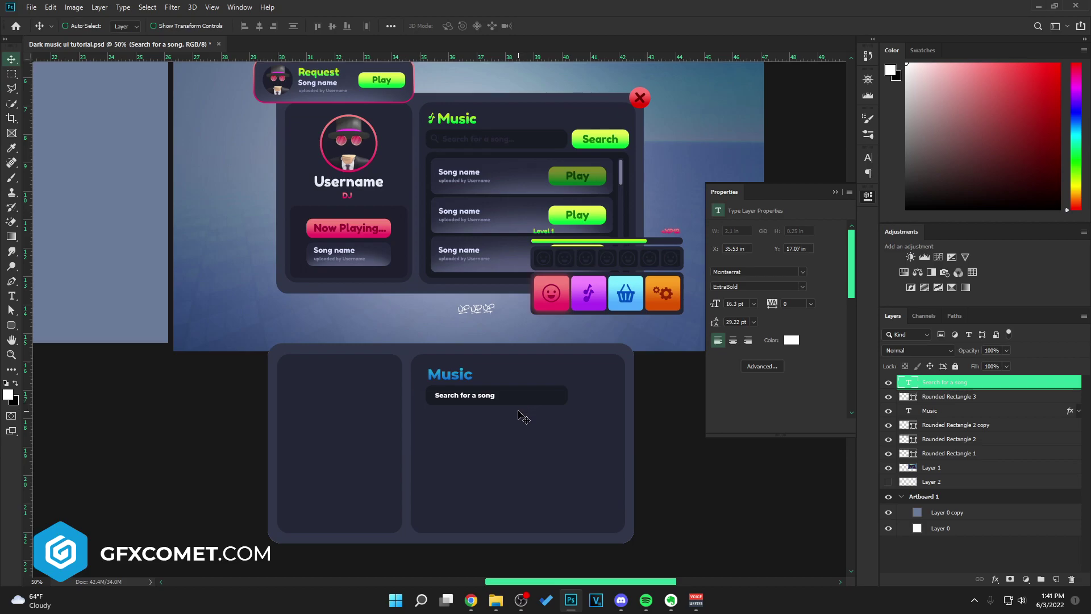
key("t")
left_click(485, 399)
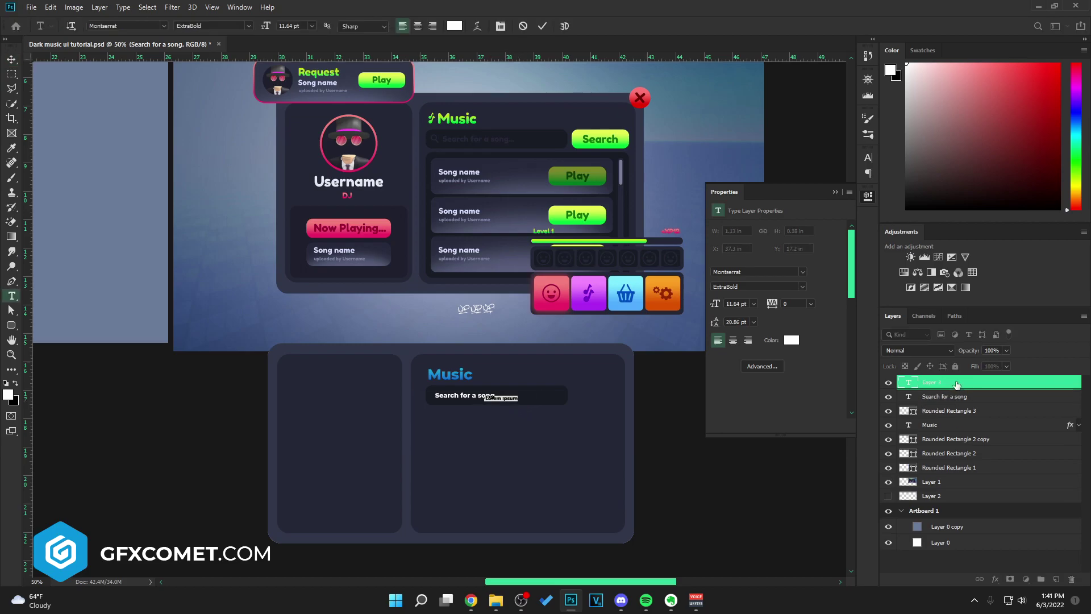
key("Escape")
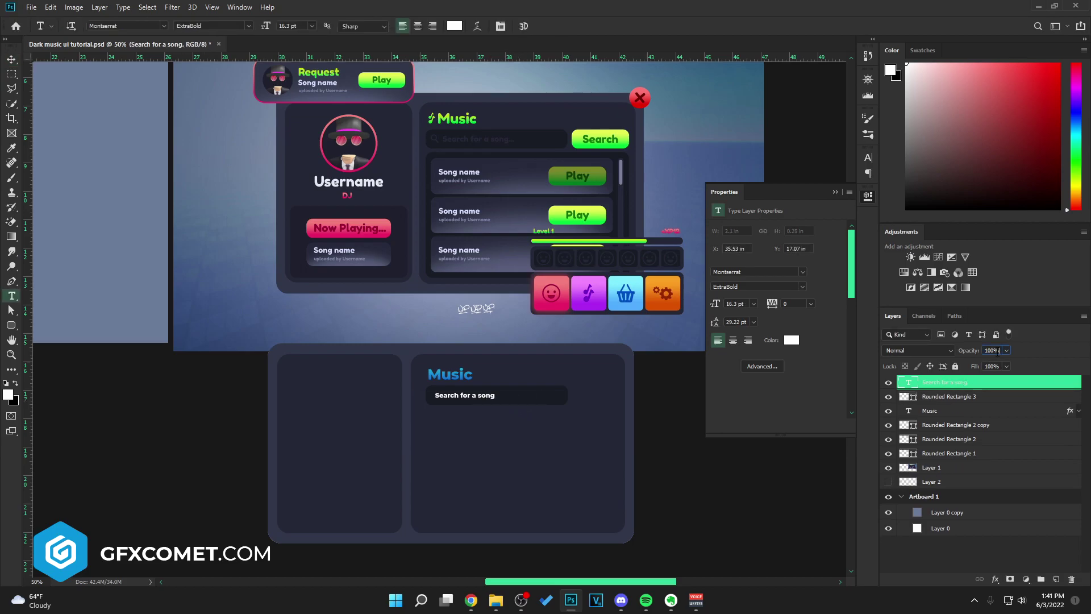
Set the opacity of the "Search for a song" text to 10%
type("20")
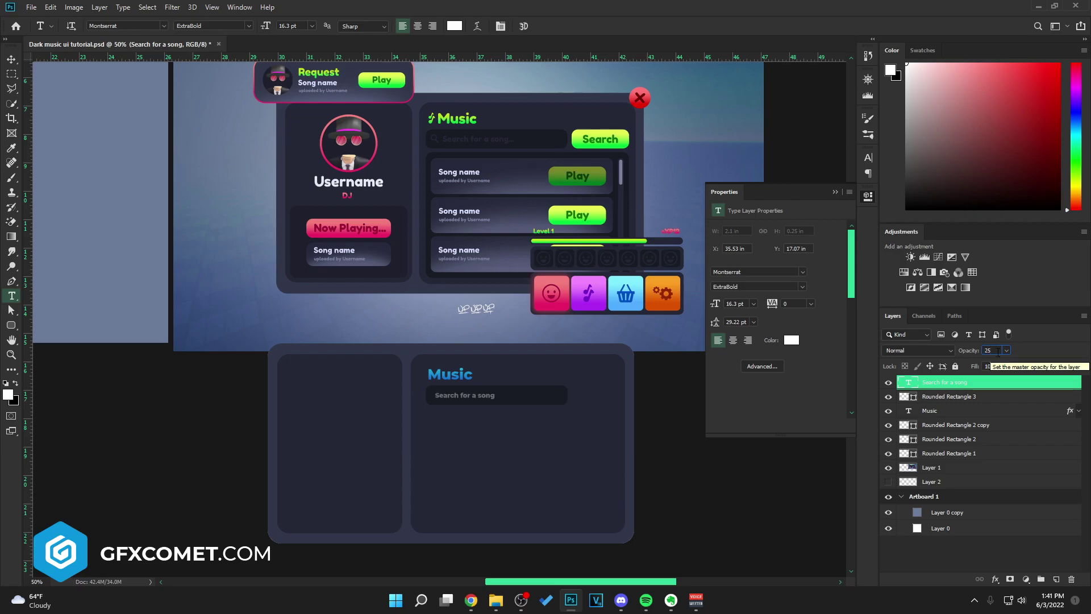
key("BackSpace")
key("BackSpace")
type("100")
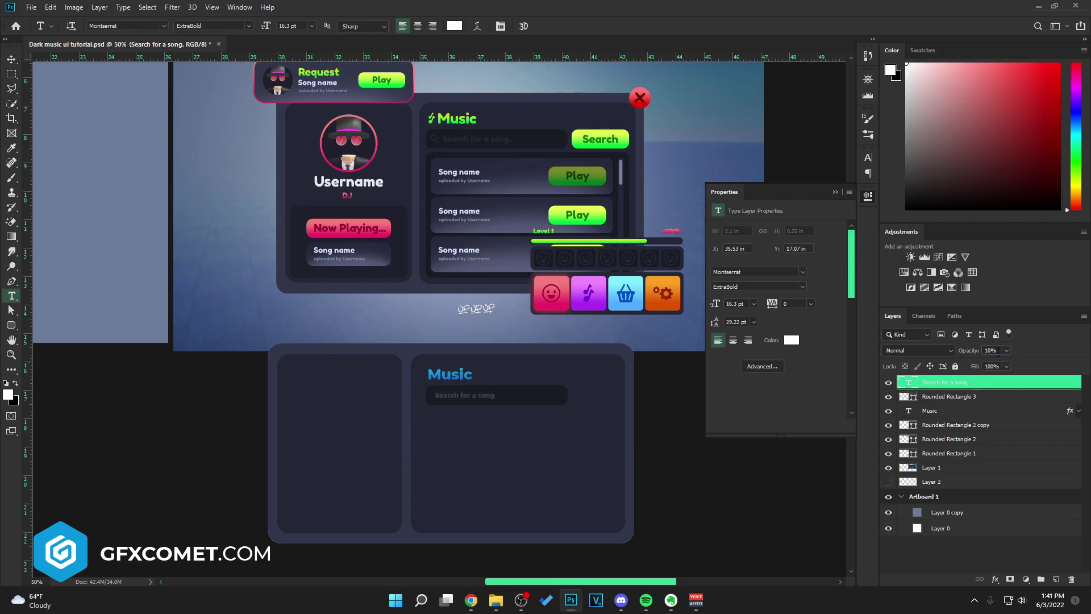
type("v")
On a new layer, draw a dark rounded rectangle about 64 px tall for the search button, beside the right end of the search field
scroll(597, 382, "down", 1)
left_click(1056, 578)
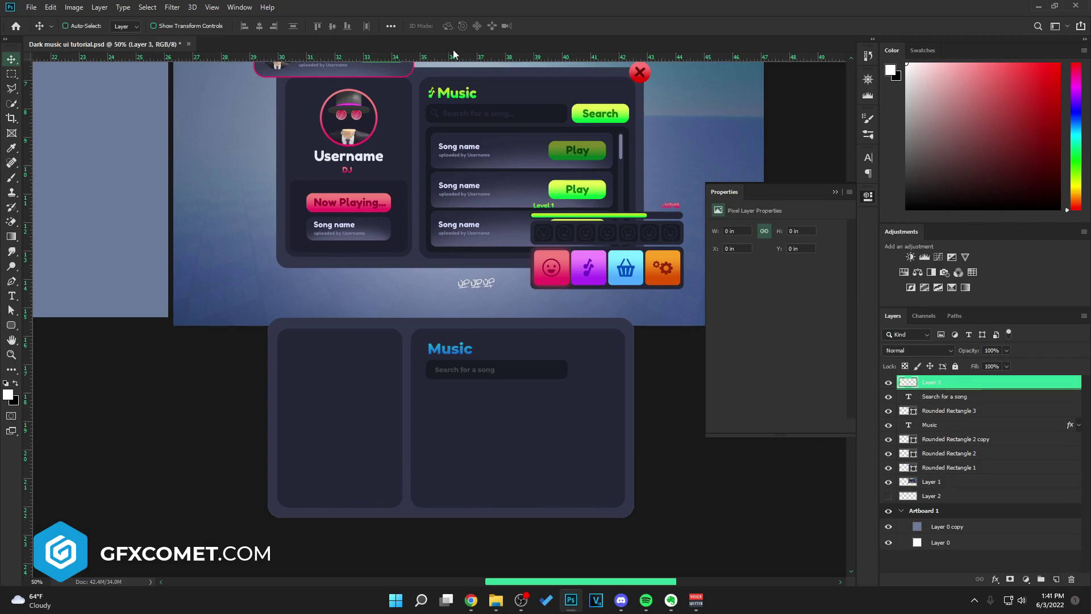
left_click(10, 325)
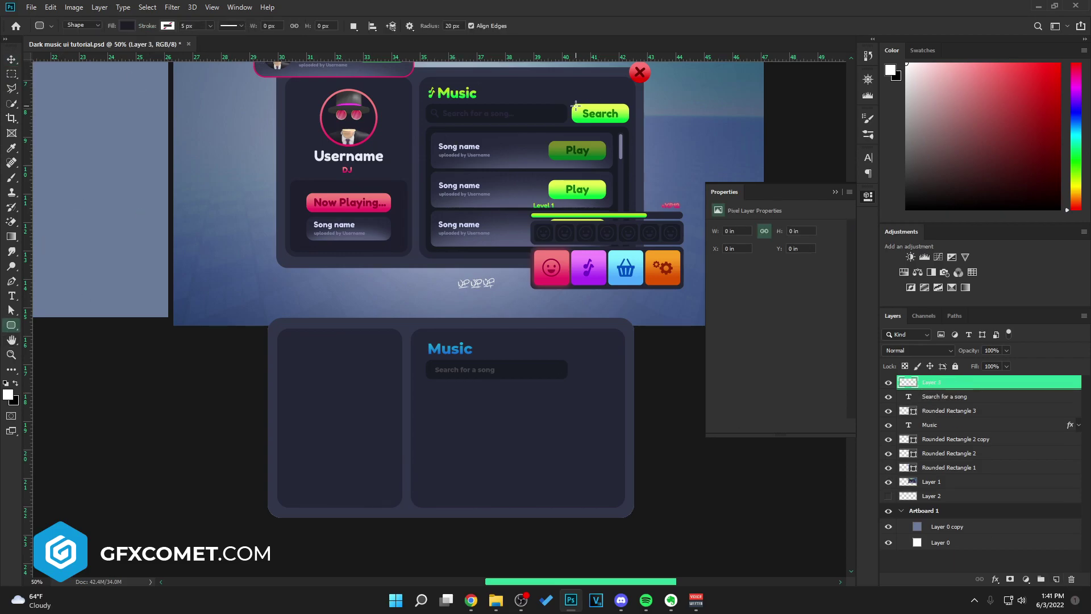
left_click_drag(573, 105, 633, 379)
key("v")
Copy the "Music" title's layer style and paste it onto the new button rectangle
key("ctrl")
left_click(469, 353, "ctrl")
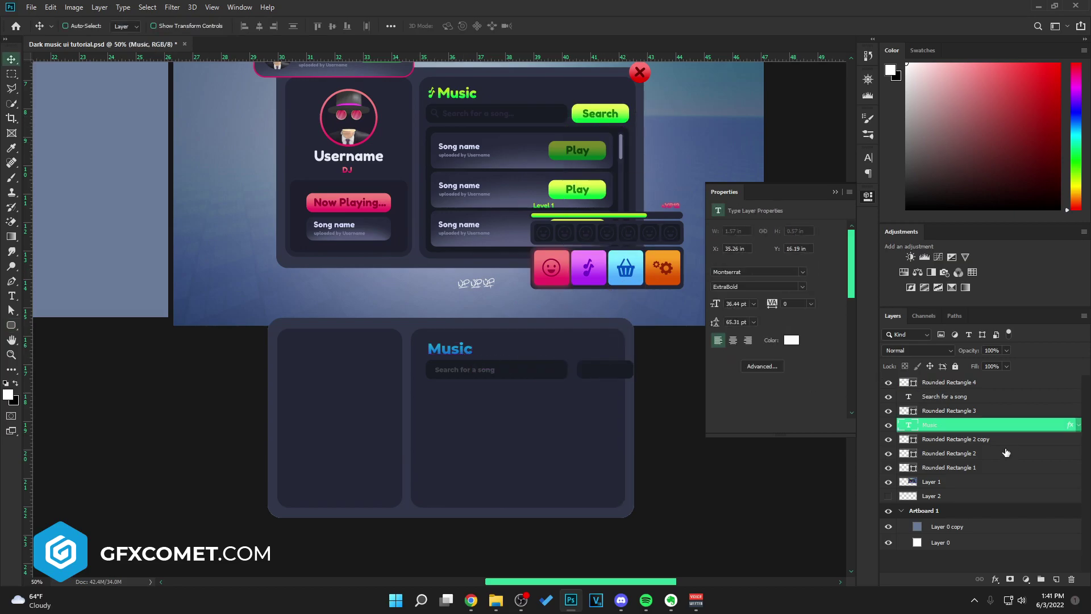
right_click(979, 431)
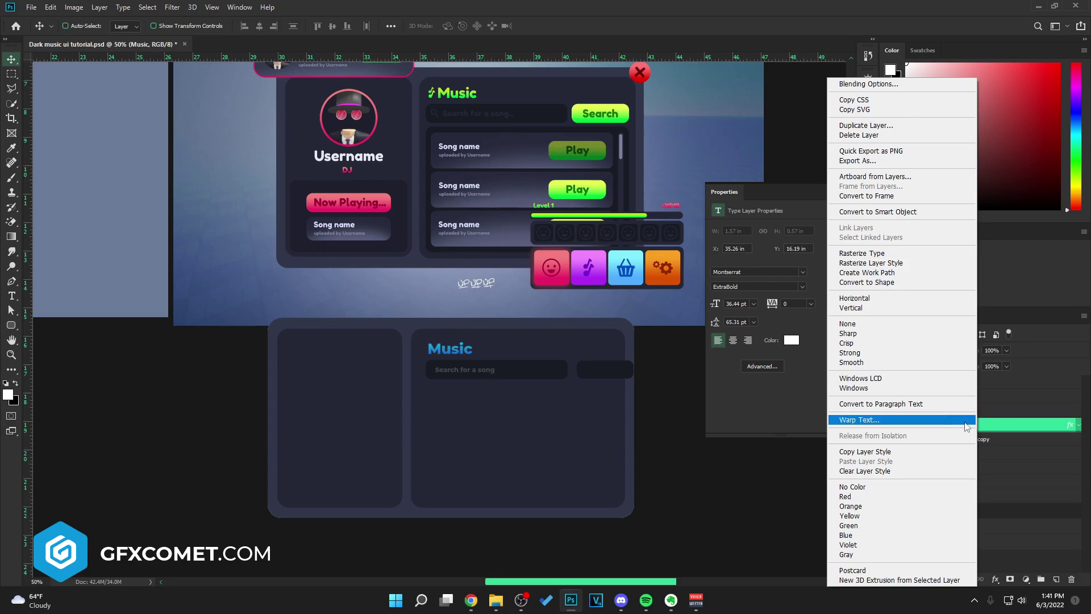
left_click(881, 452)
right_click(935, 384)
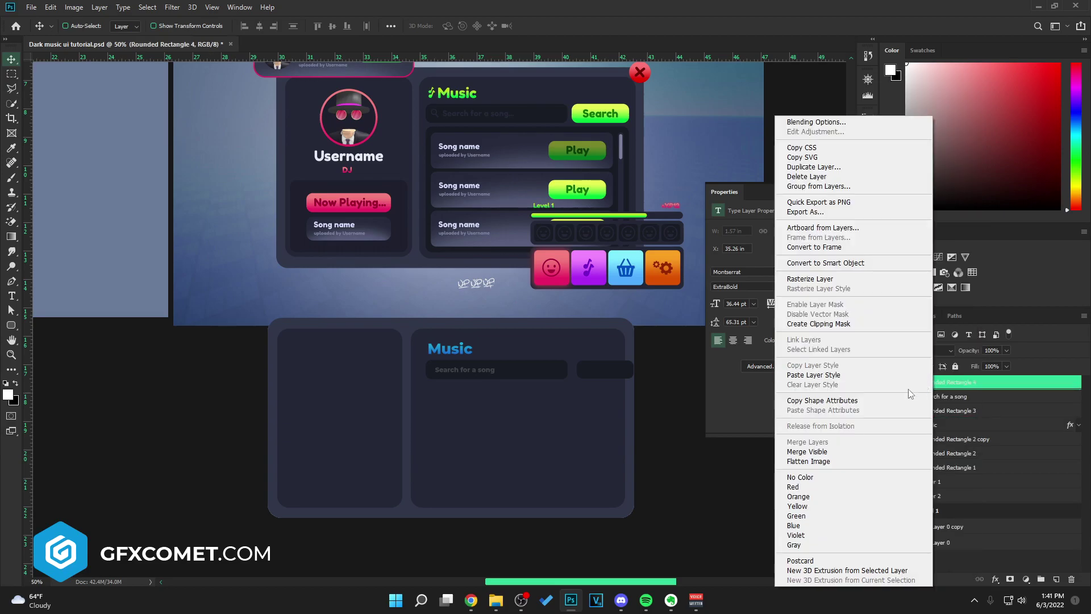
left_click(807, 374)
Move the gradient button close to the search field's right end and narrow it to about 159 px
left_click_drag(621, 379, 628, 373)
key("ctrl+t")
key("Return")
key("shift+Left")
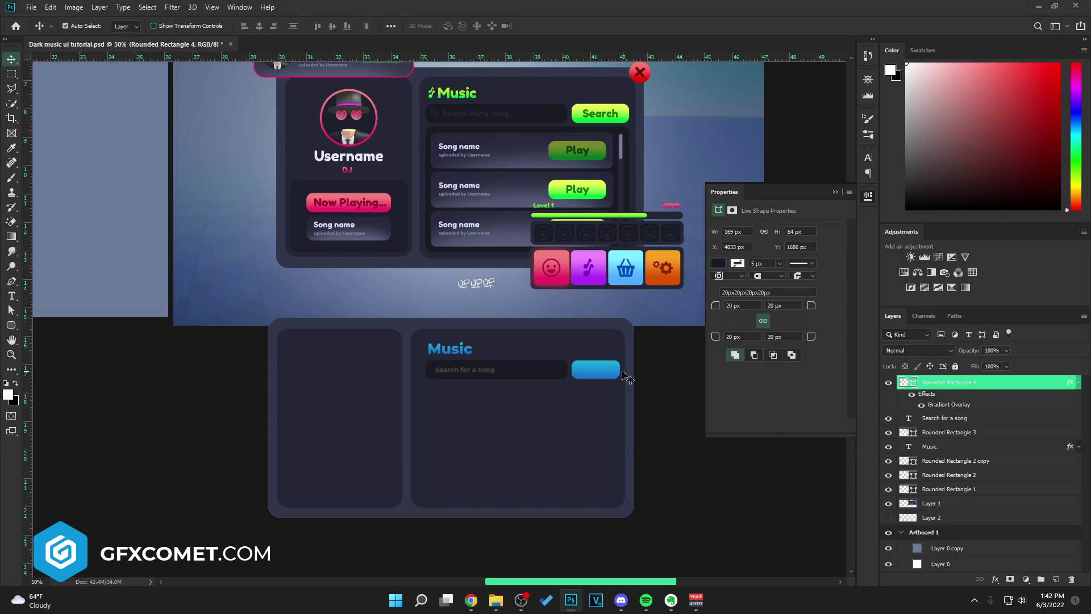
key("ctrl+t")
left_click_drag(617, 369, 615, 370)
key("Return")
key("Right")
key("Right")
key("Right")
key("Right")
Nudge the button, search field, placeholder text and "Music" title together slightly to the left
left_click(950, 432, "shift")
left_click(944, 446, "shift")
key("Left")
key("Left")
key("Left")
key("Left")
key("Left")
key("Left")
key("Left")
key("Left")
key("Left")
key("Left")
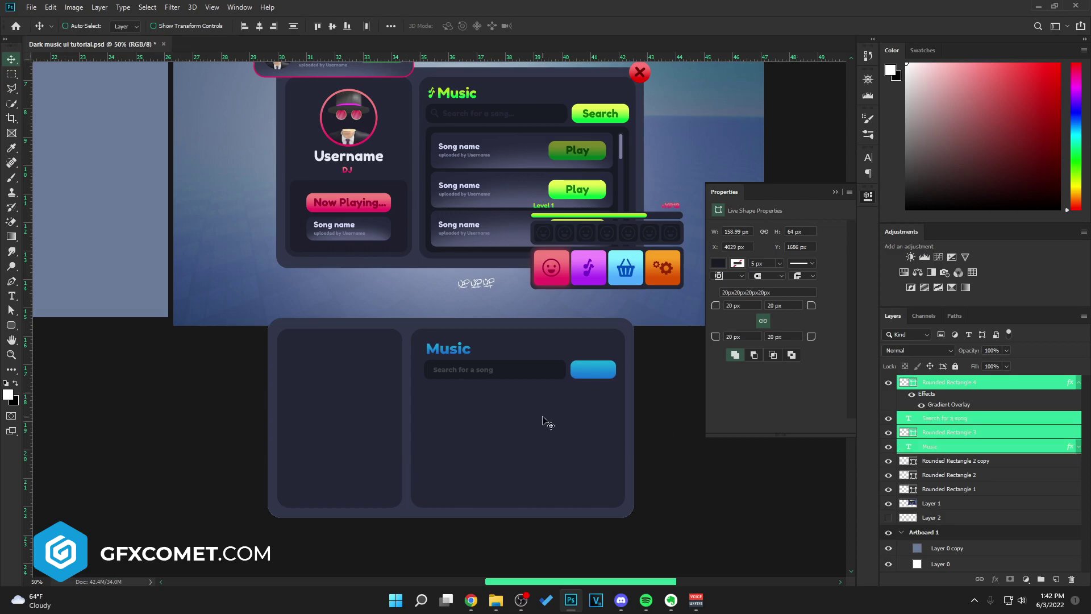
key("Left")
key("Left")
Widen the gradient button to about 171 px, keeping its left edge in place
left_click(909, 383)
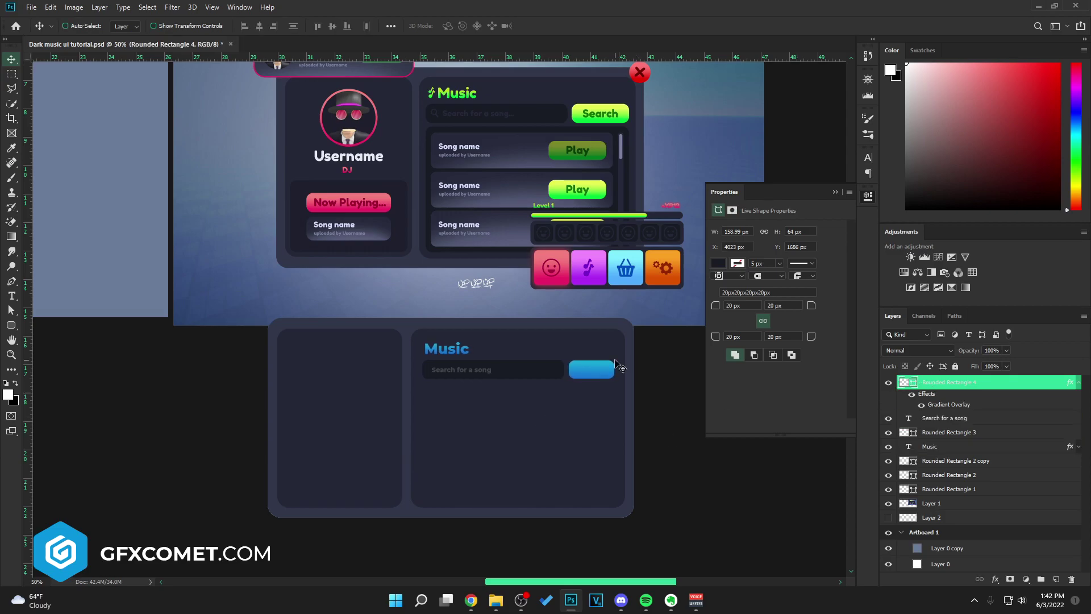
key("ctrl+t")
left_click_drag(618, 370, 622, 371)
key("Return")
Convert the button to a smart object and turn it green with a Hue/Saturation hue of -115
right_click(995, 386)
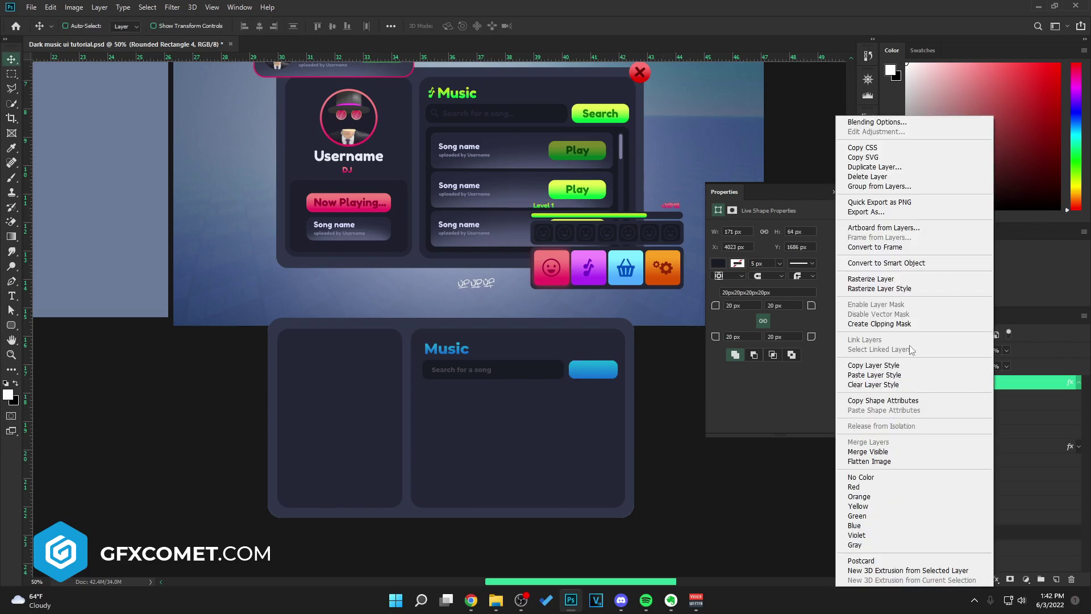
left_click(887, 263)
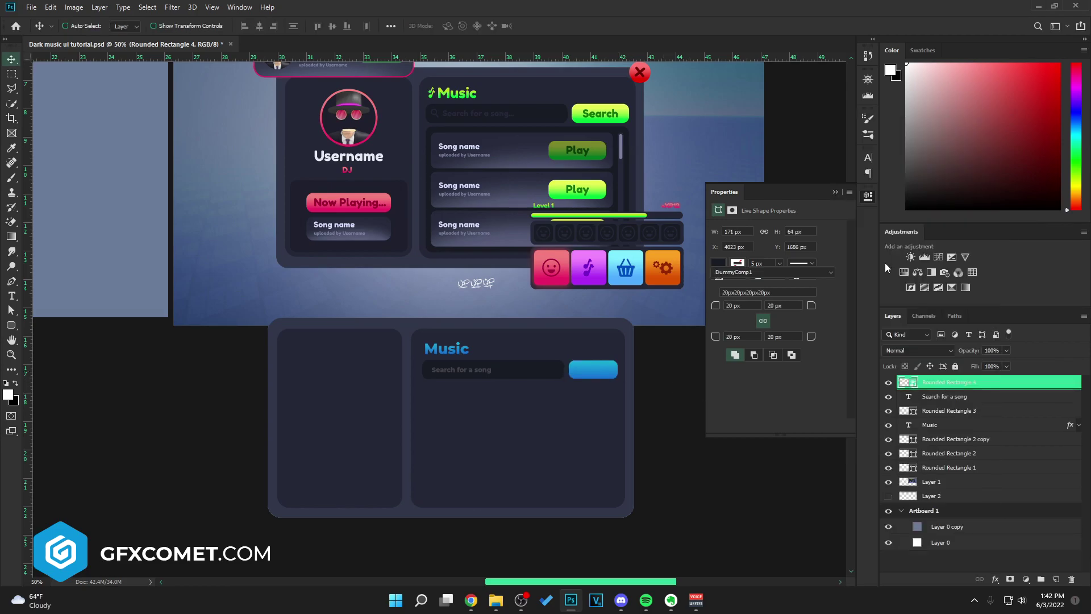
key("ctrl+u")
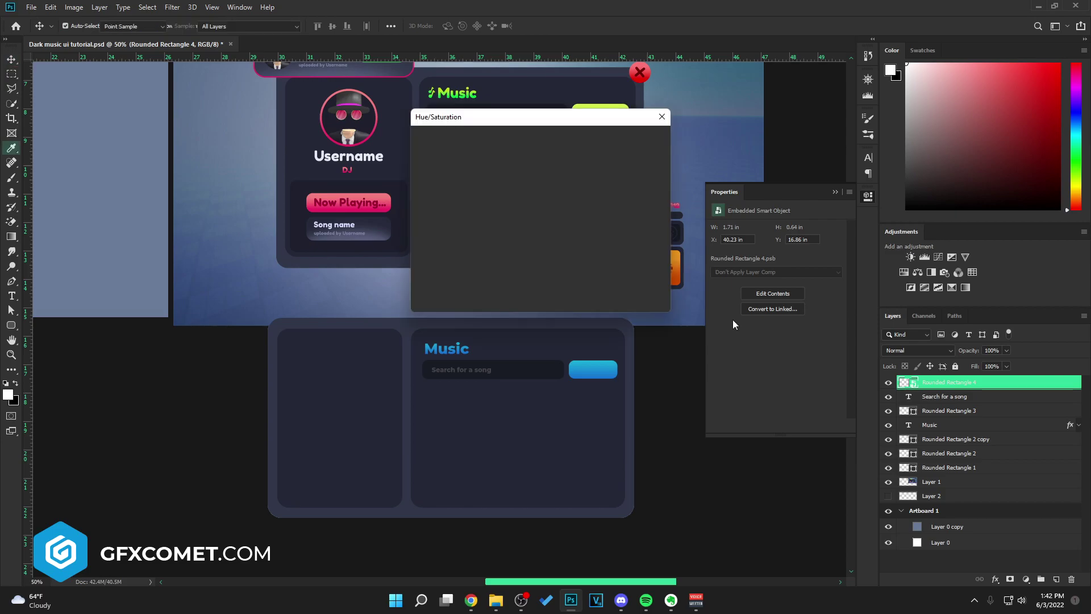
left_click_drag(569, 77, 807, 266)
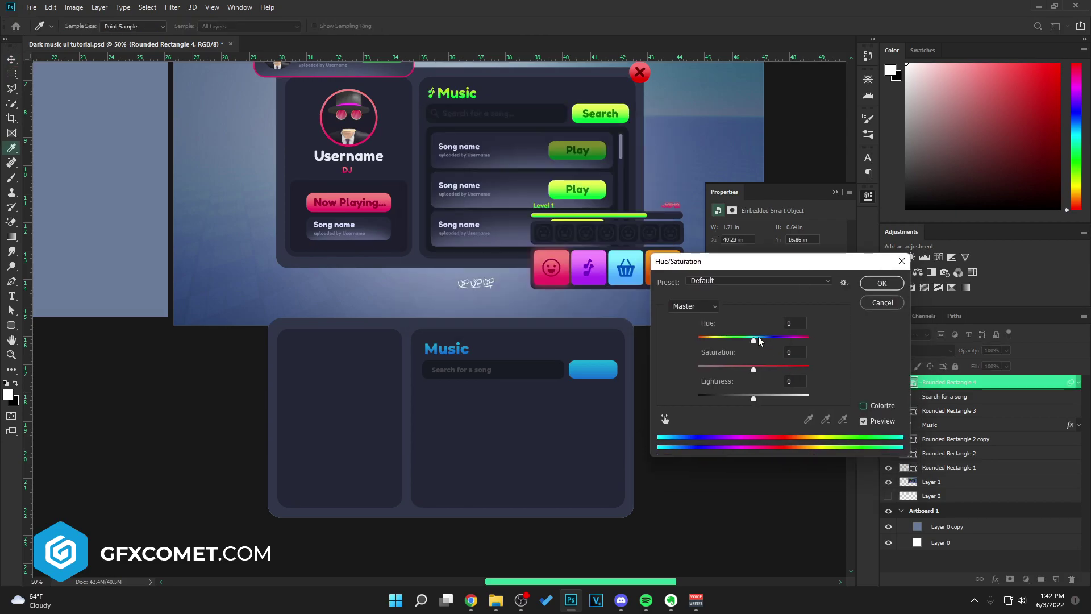
left_click_drag(759, 339, 714, 340)
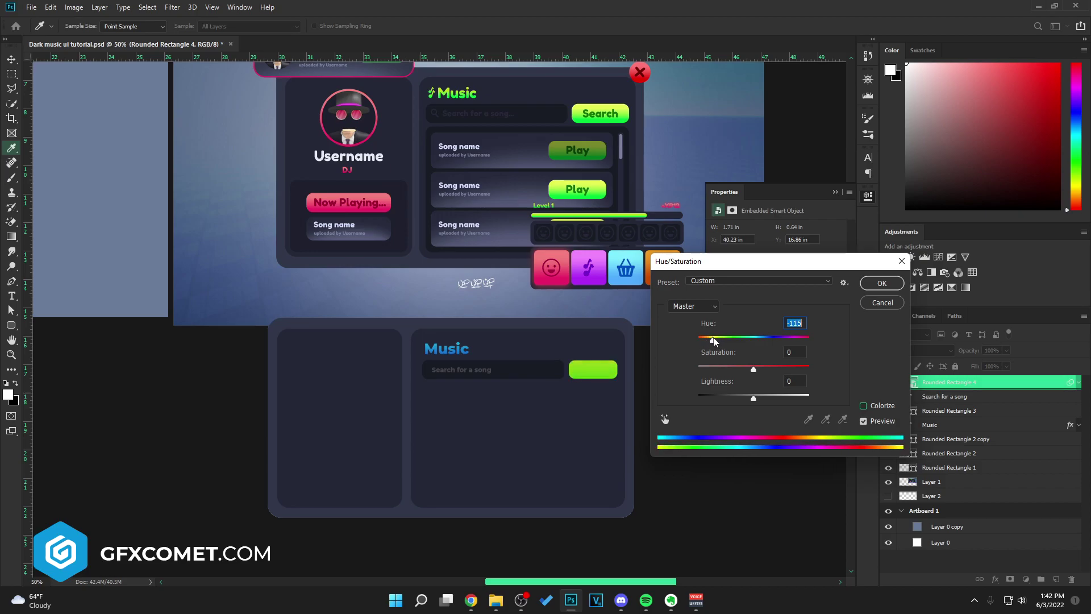
left_click(881, 284)
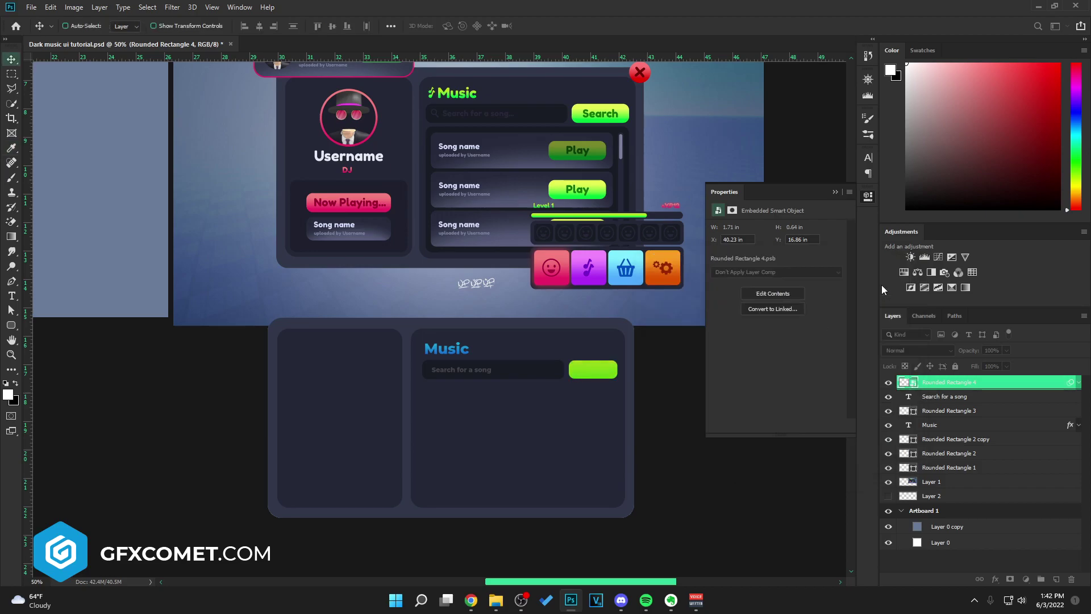
left_click(868, 194)
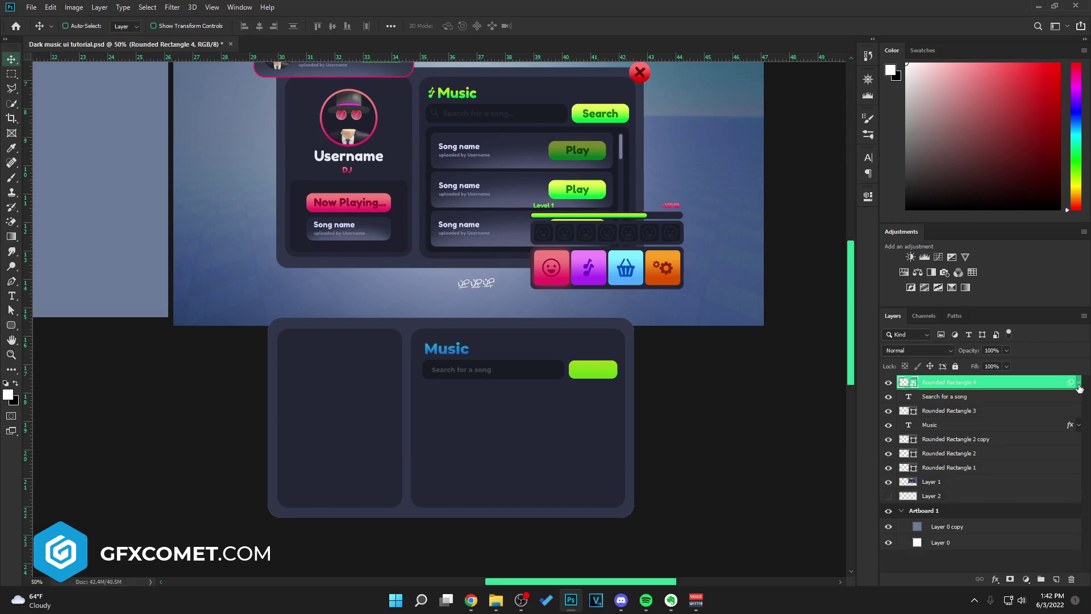
Label the green button "Search" using an edited, full-opacity copy of the "Search for a song" text
left_click_drag(944, 399, 1017, 351)
left_click_drag(458, 370, 619, 402)
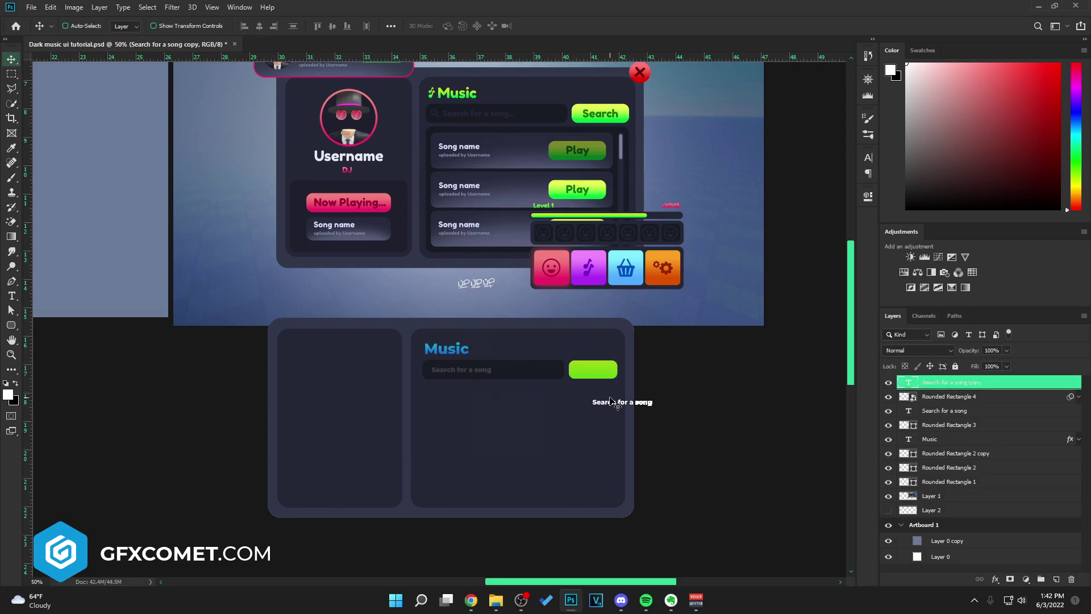
key("t")
left_click(619, 401)
key("ctrl+a")
type("Search")
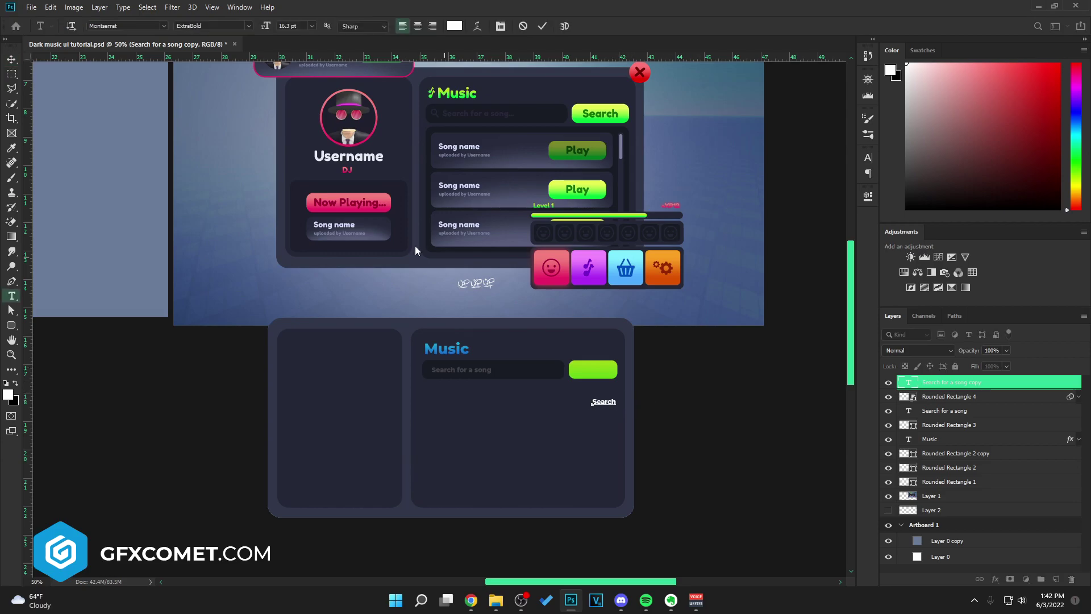
left_click(11, 58)
left_click_drag(664, 390, 655, 364)
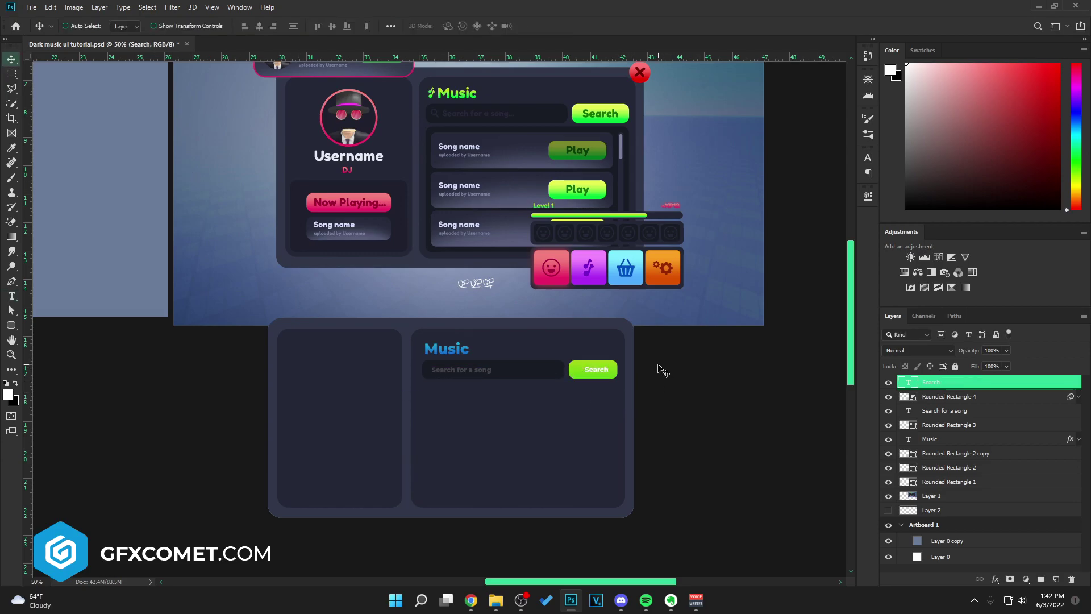
Recolor the button's "Search" label near-black and center it on the green button
key("t")
left_click(598, 370)
key("ctrl+a")
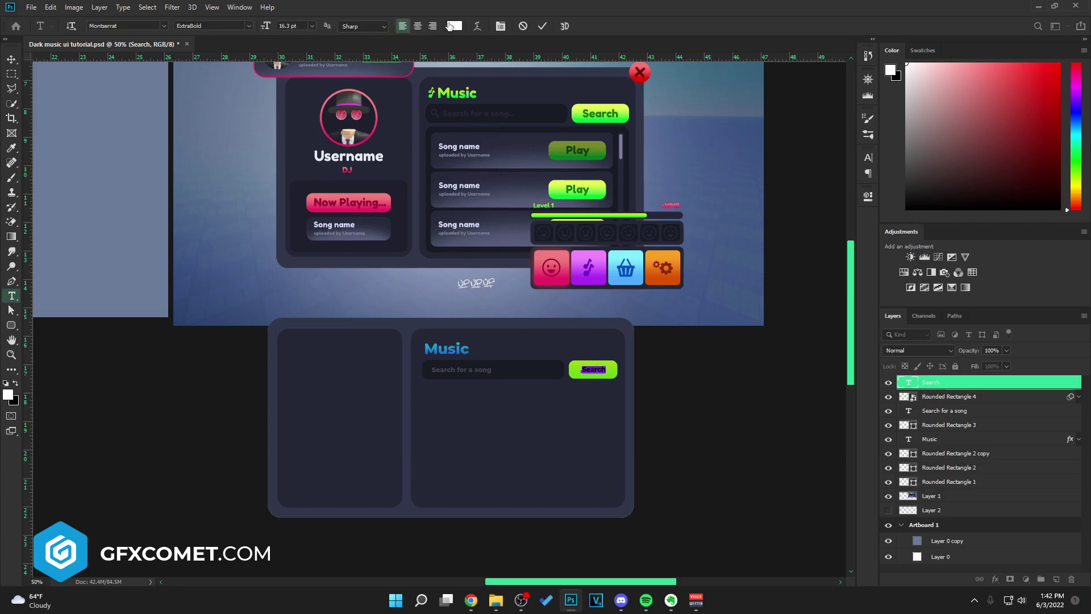
left_click(454, 26)
left_click(533, 370)
left_click_drag(677, 326, 859, 321)
left_click(1010, 342)
key("ctrl+Return")
key("v")
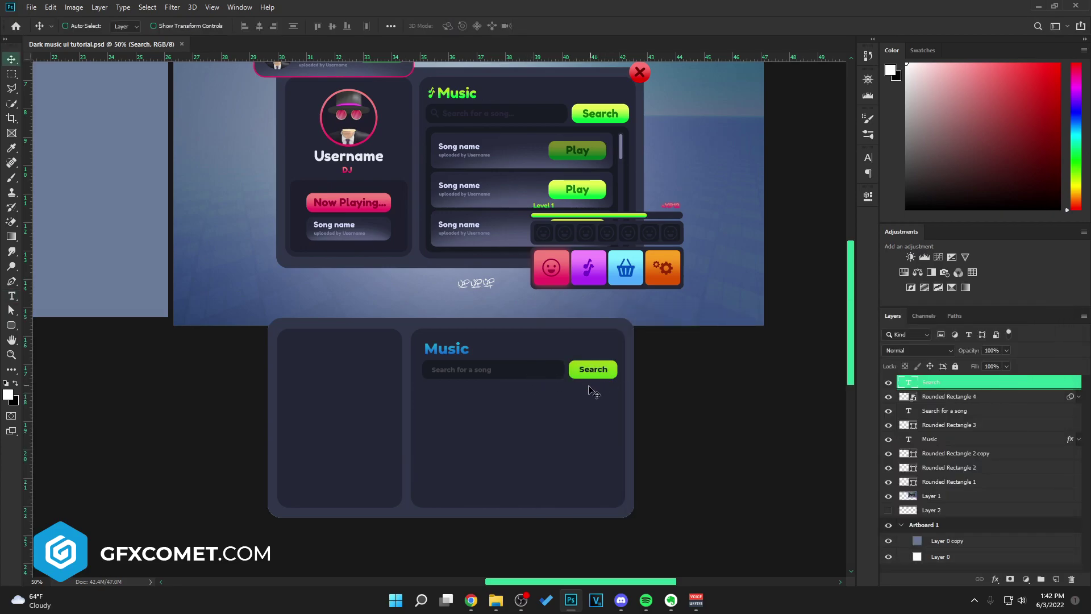
Duplicate the search field rectangle and stretch the copy to fill the panel area below, ending level with the button's right edge
left_click(554, 372, "ctrl")
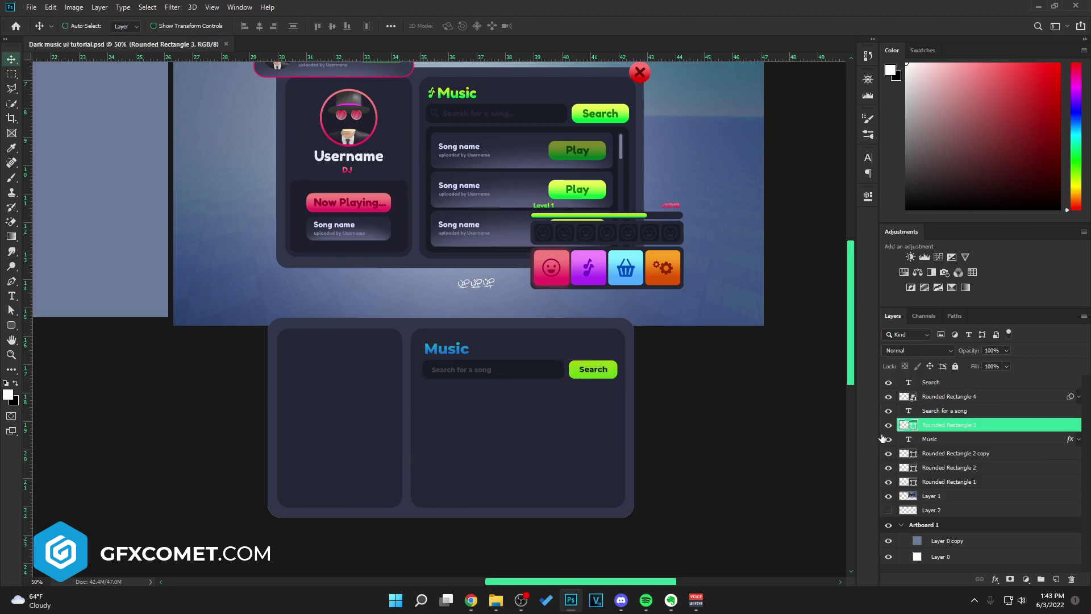
key("ctrl+j")
left_click_drag(524, 367, 523, 389)
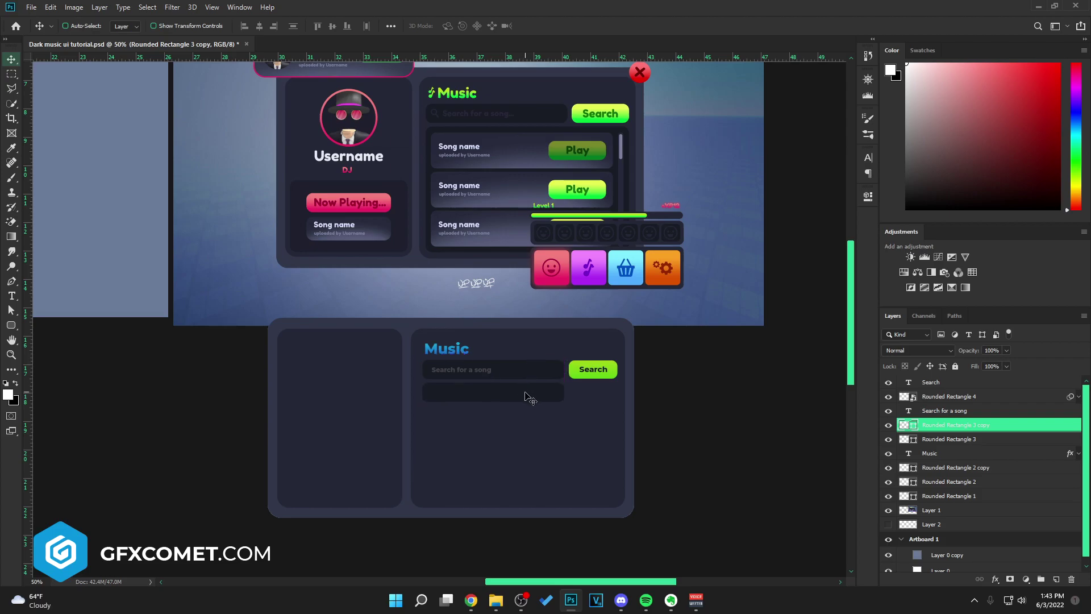
key("ctrl+t")
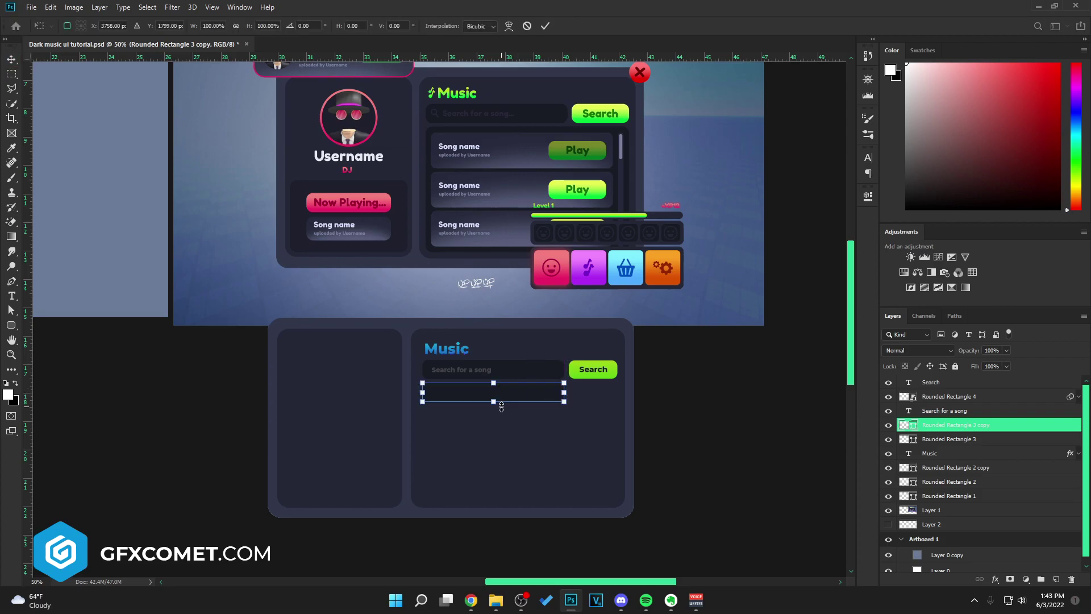
left_click_drag(489, 404, 492, 495)
left_click_drag(577, 446, 617, 446)
key("Return")
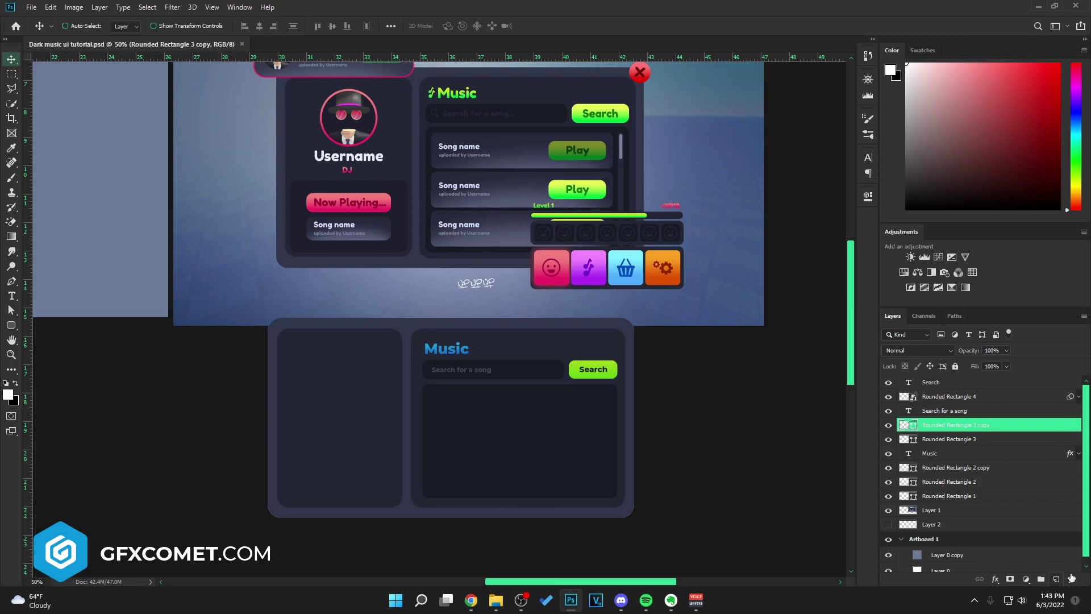
On a new layer, draw a rounded rectangle of about 608 by 104 px with 20 px corners near the top of the dark list area
left_click(1057, 579)
left_click(11, 327)
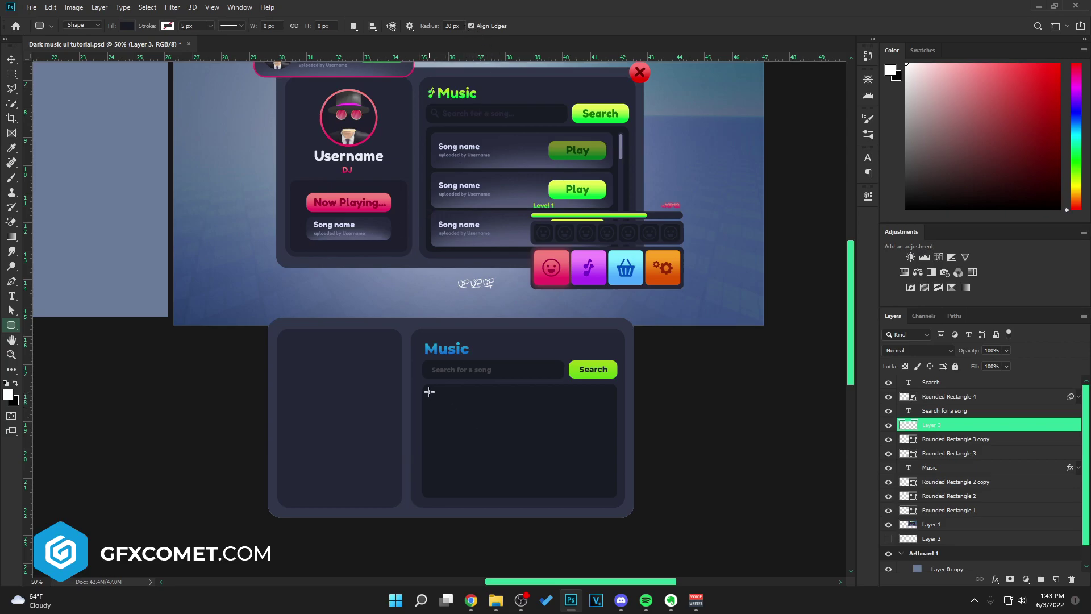
left_click_drag(431, 392, 604, 421)
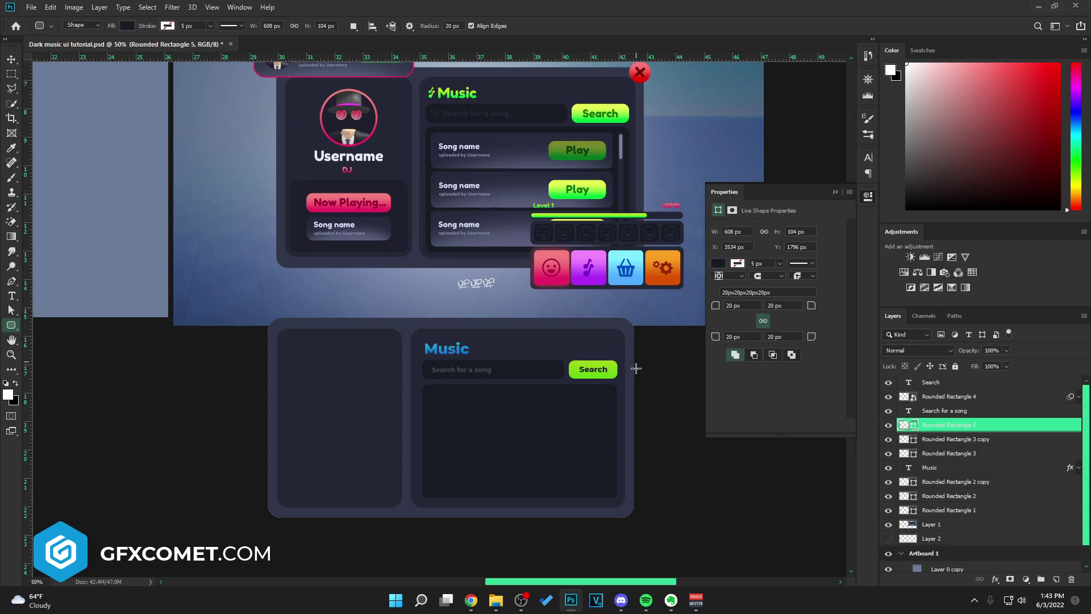
key("v")
Set the song row rectangle's fill to 26293a, sampled from the reference's first song row
double_click(906, 426)
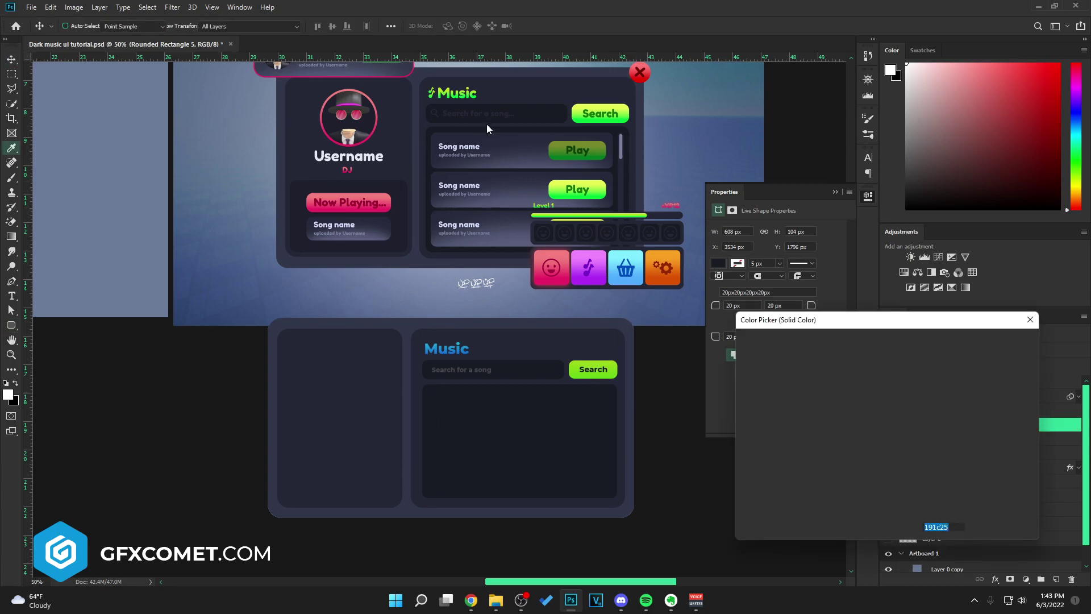
left_click(611, 173)
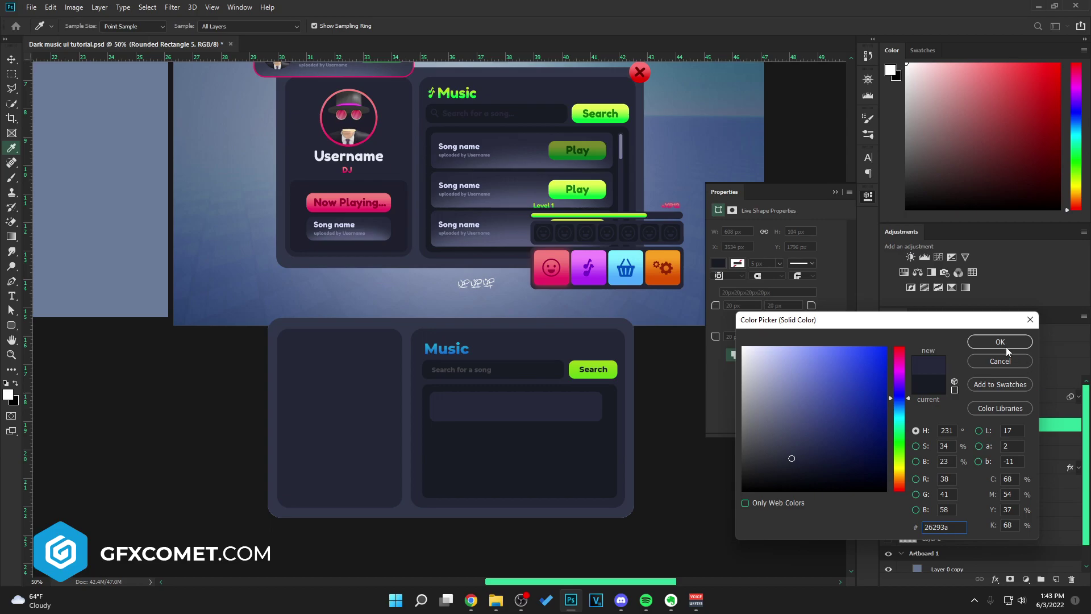
key("Return")
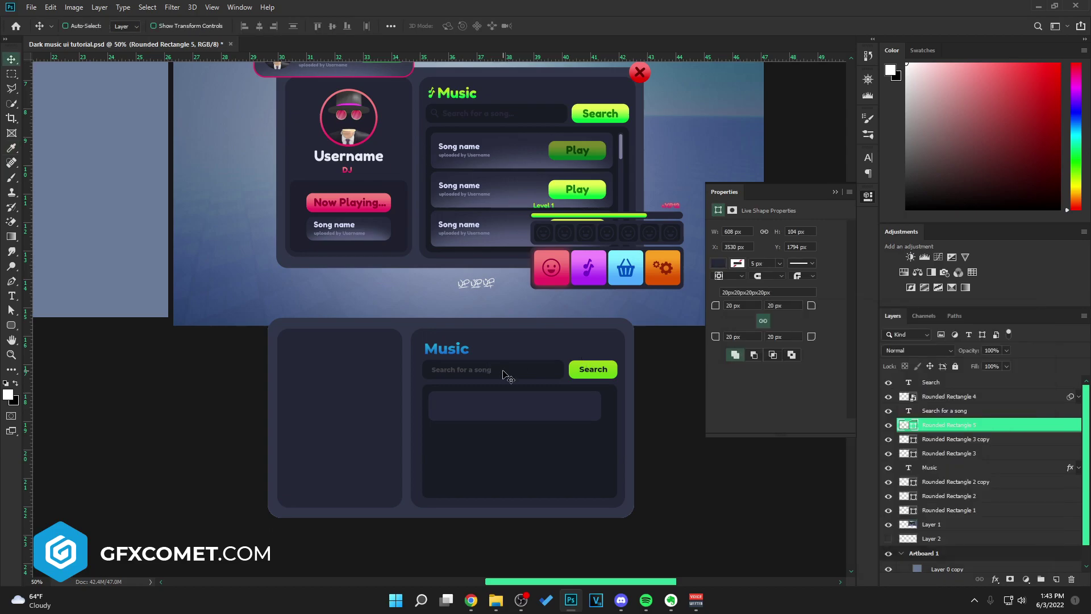
Nudge the song row toward the list area's upper-left corner and stretch its height to about 122 px
key("Left")
key("Left")
key("Left")
key("Left")
key("Up")
key("Up")
key("Up")
key("Up")
key("ctrl+t")
left_click_drag(555, 423, 555, 429)
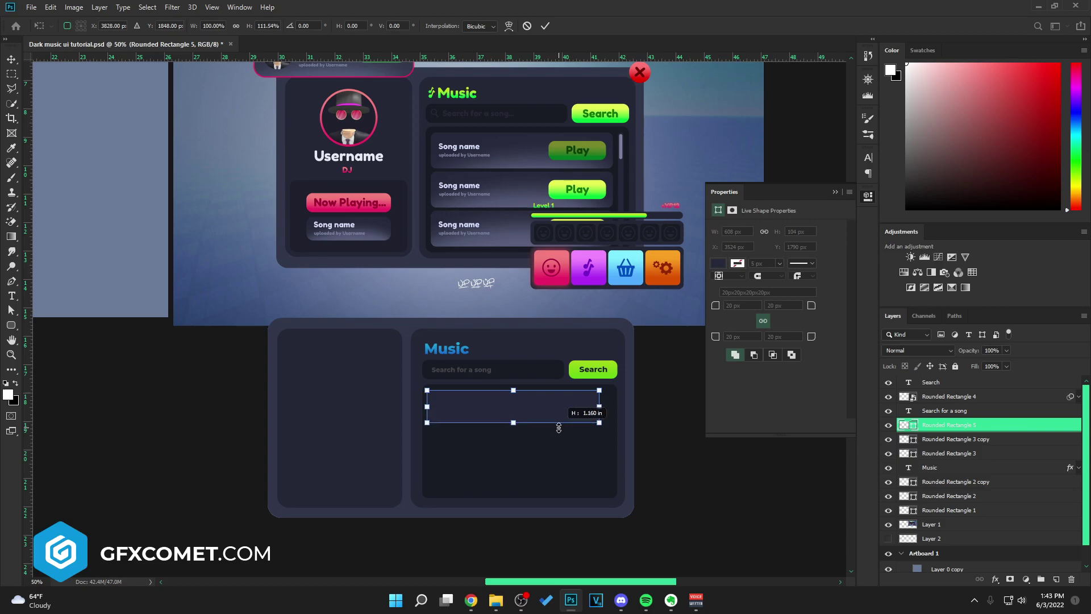
key("Return")
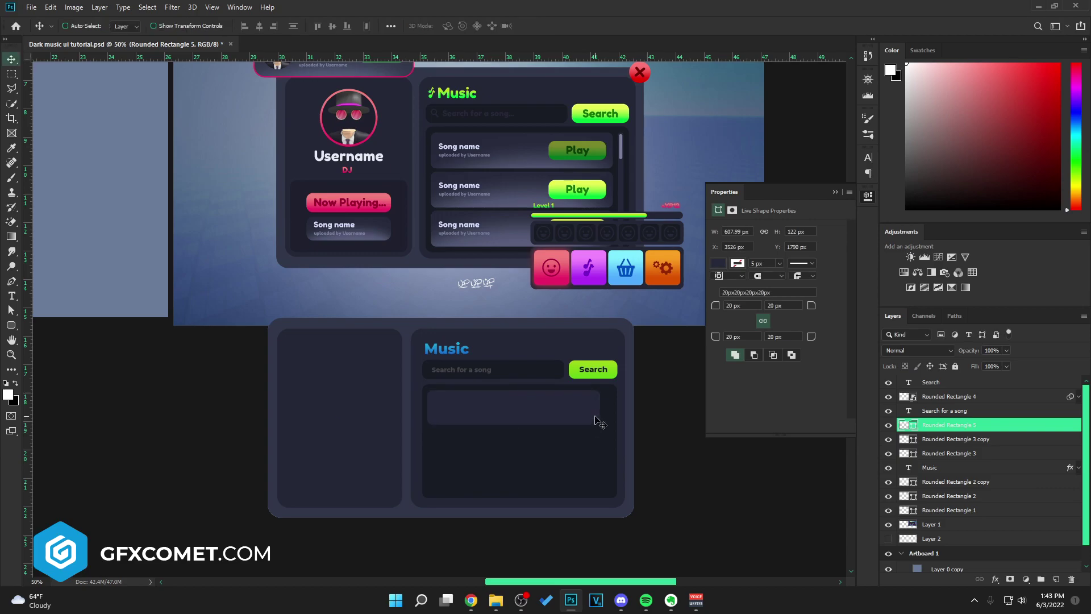
Nudge the song row rectangle down slightly, add a new layer above it and clip that layer to the row
key("Down")
key("Down")
left_click(1056, 579)
right_click(954, 425)
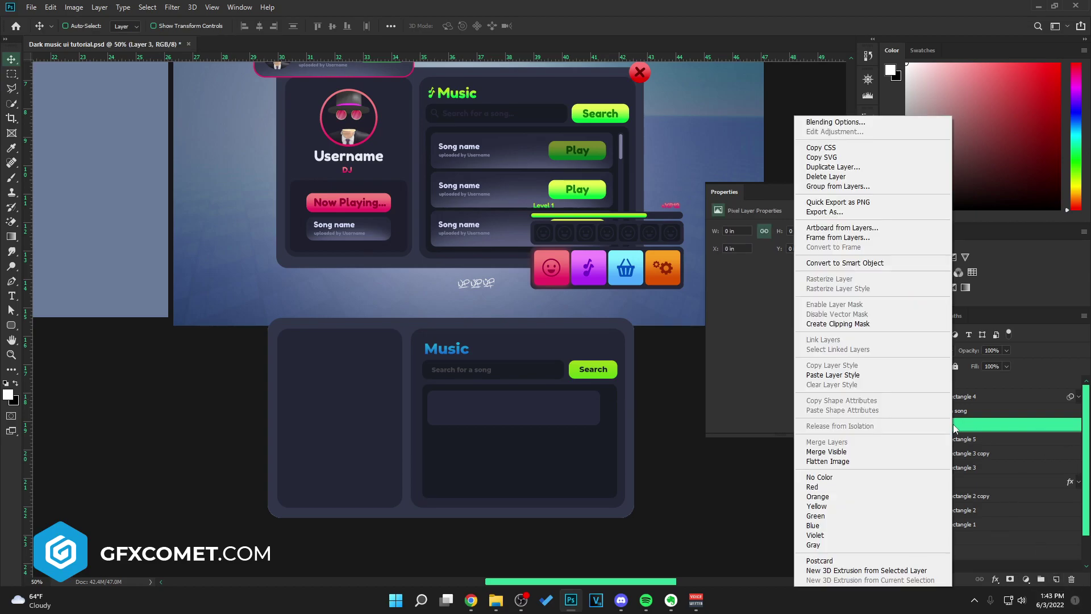
left_click(829, 324)
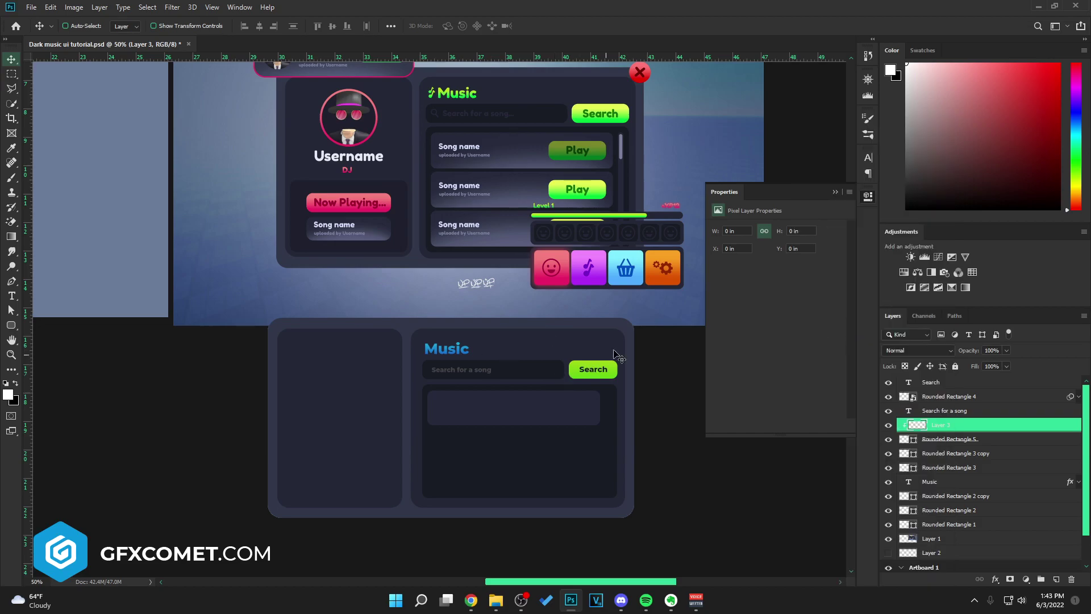
Set up a soft white brush of 200 px with 33% opacity and 29% flow
key("b")
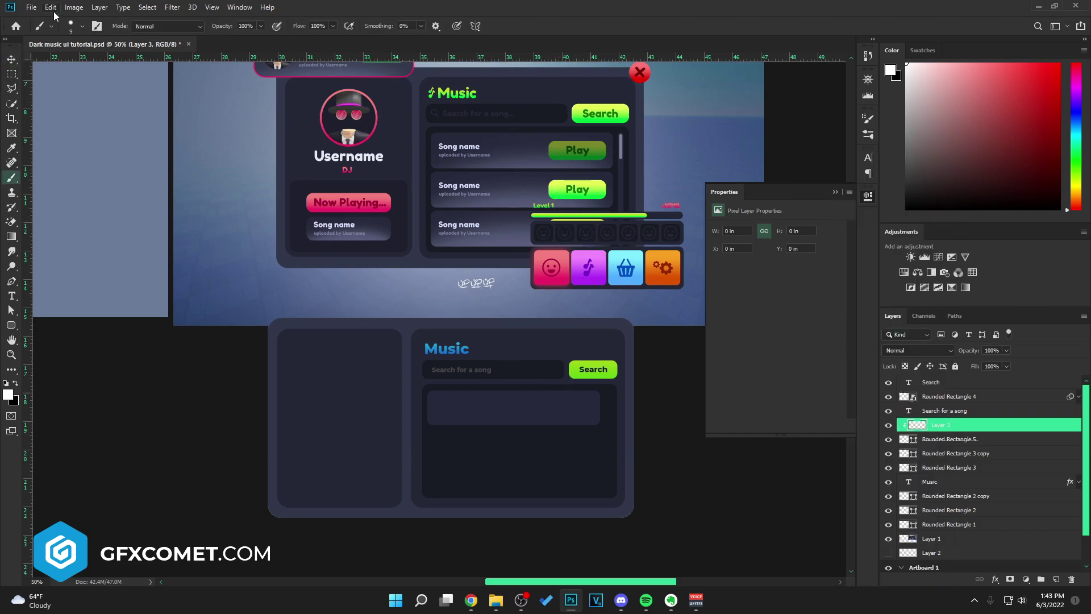
left_click(82, 26)
left_click(80, 85)
left_click(260, 26)
left_click_drag(227, 28, 188, 32)
left_click_drag(304, 26, 278, 28)
left_click_drag(263, 28, 264, 27)
key("bracketright")
key("bracketright")
key("bracketright")
key("bracketright")
key("bracketright")
key("bracketright")
key("bracketright")
key("bracketright")
key("bracketright")
key("bracketright")
key("bracketright")
key("bracketright")
key("bracketright")
key("bracketright")
key("bracketright")
key("bracketright")
key("bracketright")
key("bracketright")
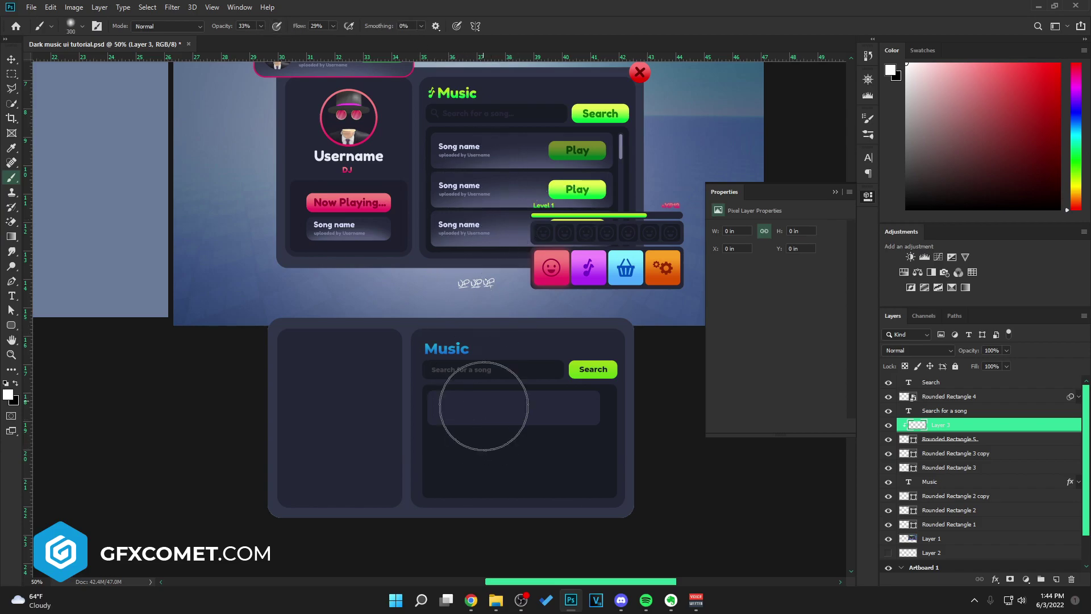
key("bracketleft")
key("bracketleft")
key("bracketleft")
key("bracketleft")
Paint a soft white glow along the song row's lower edge on the clipped layer, enlarging the brush up to 700 px
left_click(427, 444)
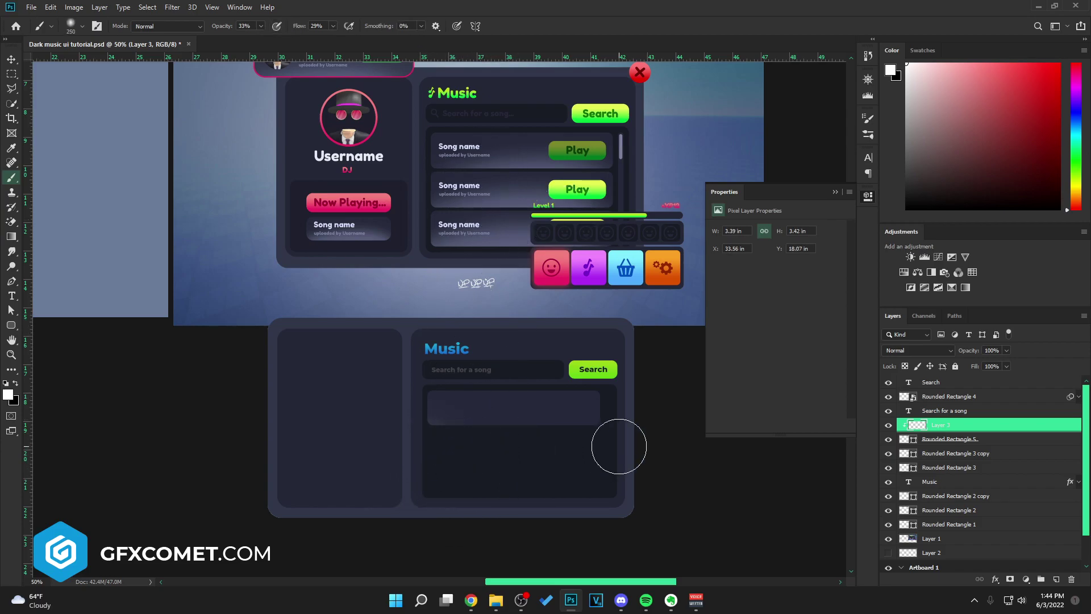
left_click(617, 444, "shift")
key("bracketright")
key("bracketright")
key("bracketright")
key("bracketright")
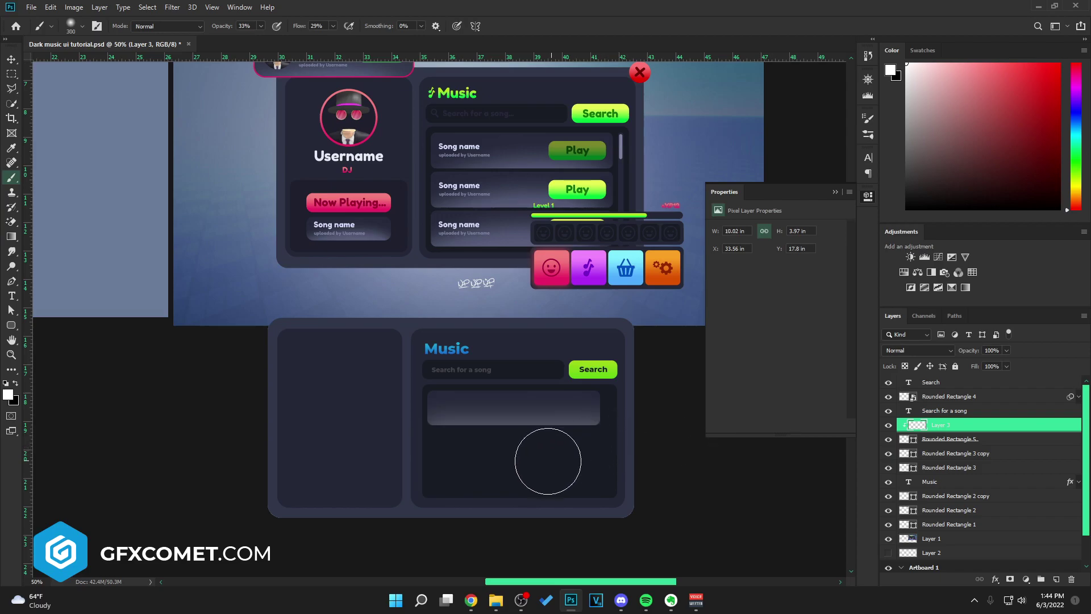
key("bracketright")
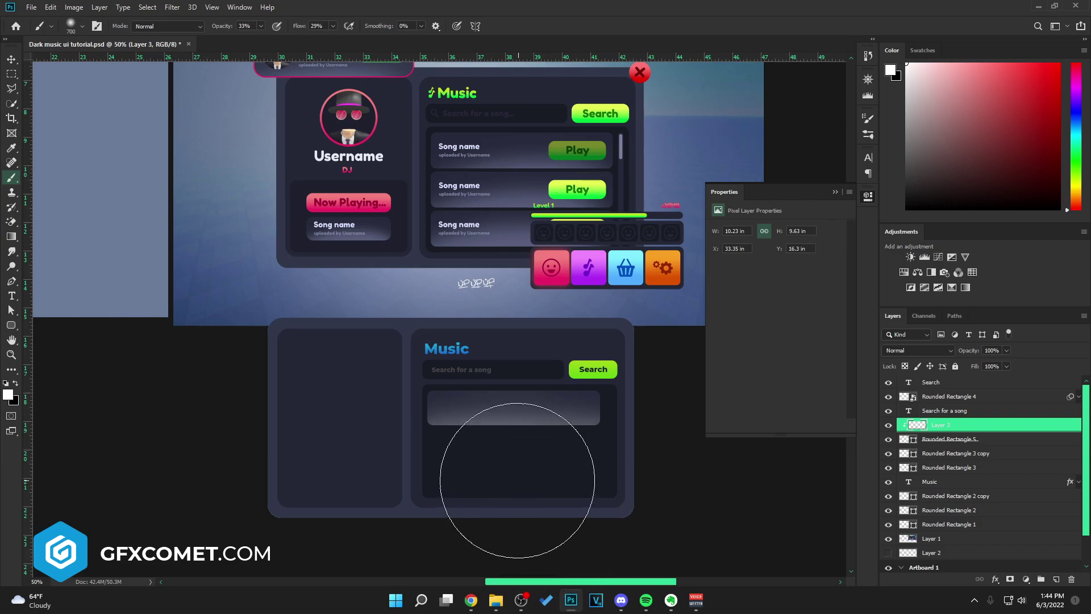
Set the painted glow layer's blend mode to Overlay
key("v")
left_click(918, 350)
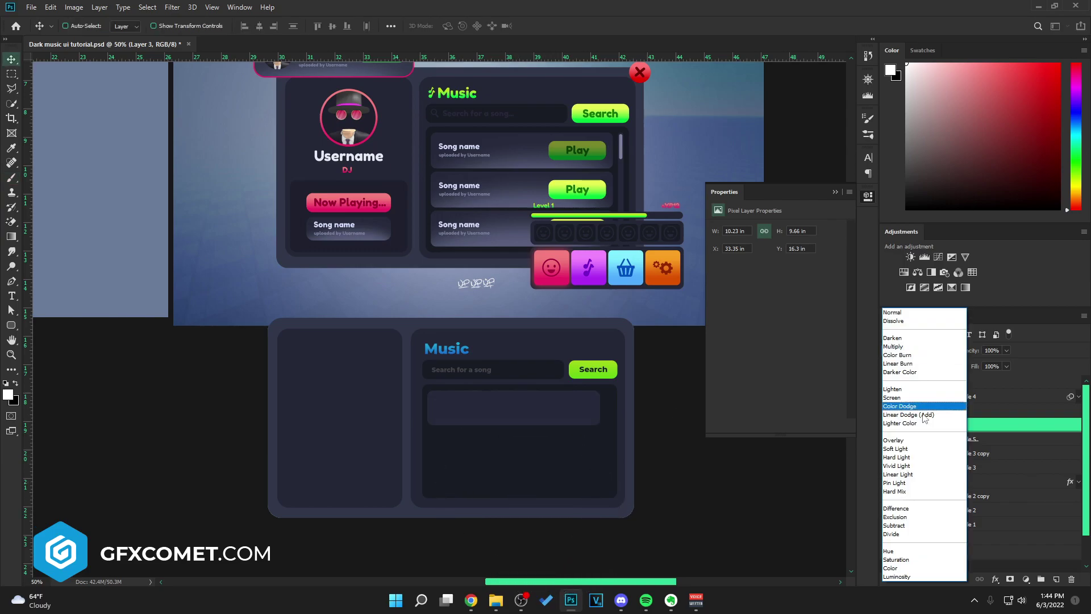
left_click(924, 441)
Duplicate the glow layer, keep the copy clipped to the song row and set its blend mode to Normal
key("ctrl+j")
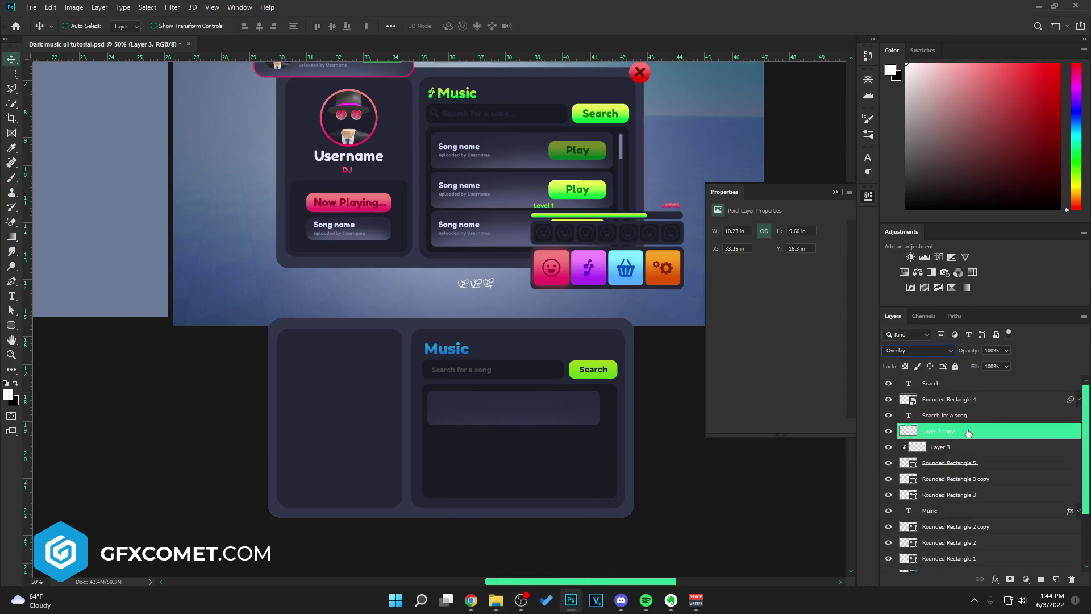
left_click(927, 350)
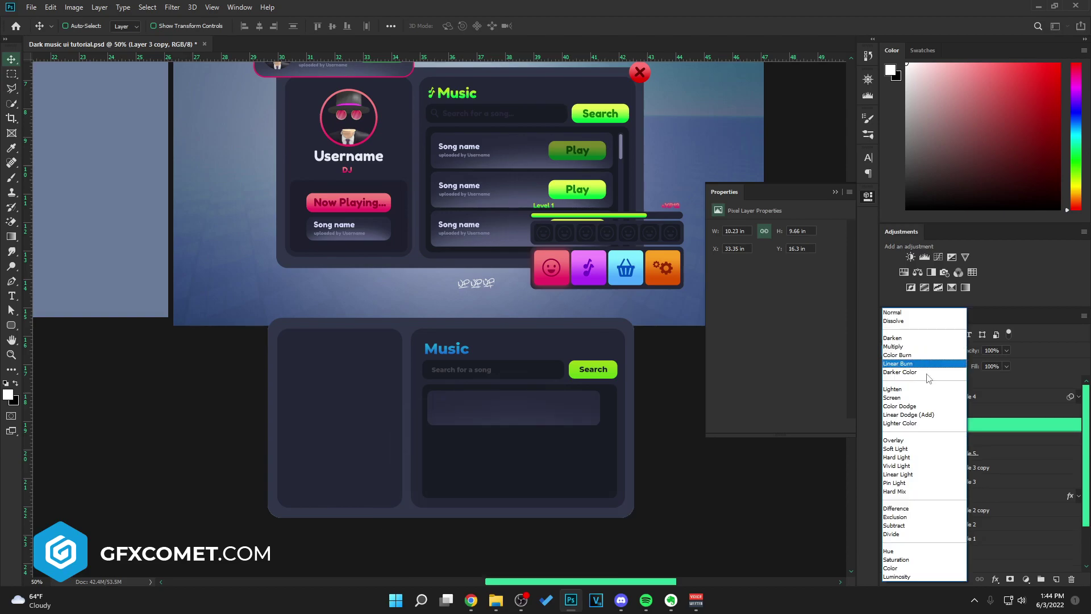
left_click(894, 312)
Give the copied glow layer a light blue Color Overlay of 9fadff at 100% opacity, brightened from the reference row's hue
double_click(1003, 431)
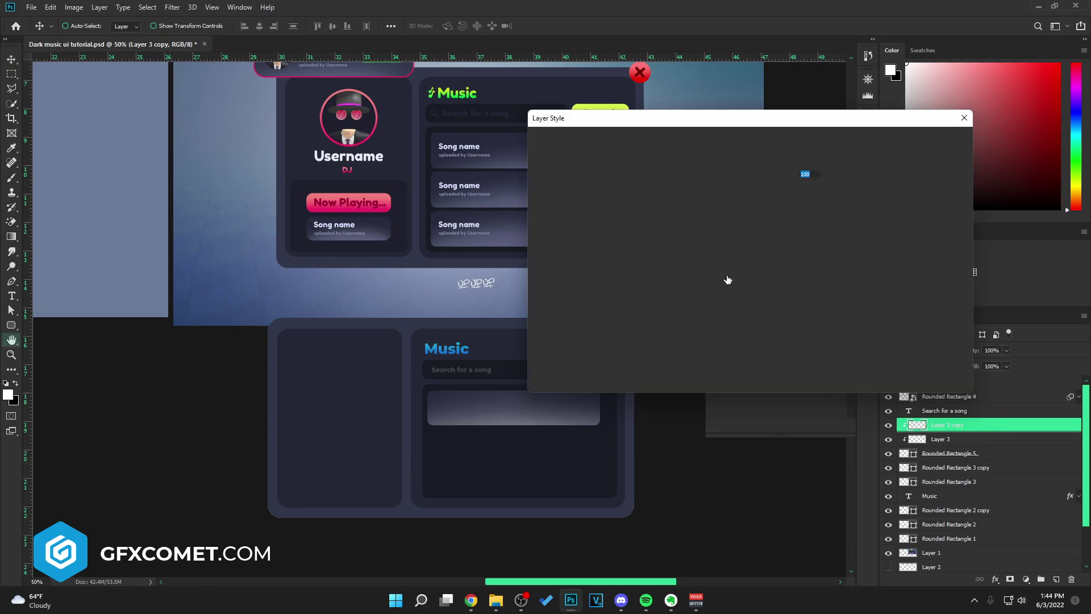
left_click_drag(689, 124, 815, 178)
left_click(705, 344)
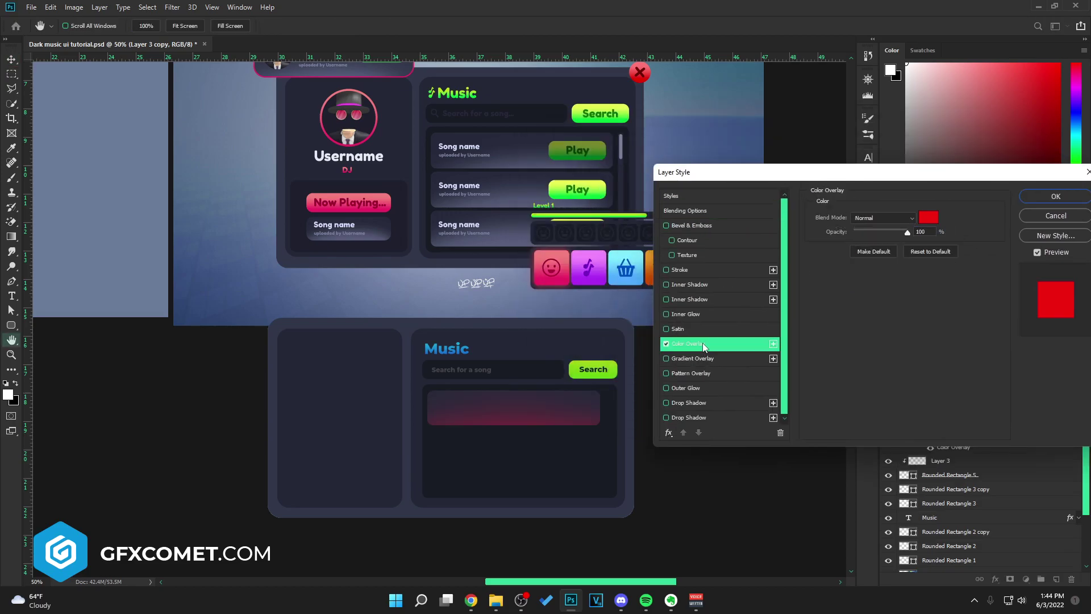
left_click(916, 219)
left_click(927, 218)
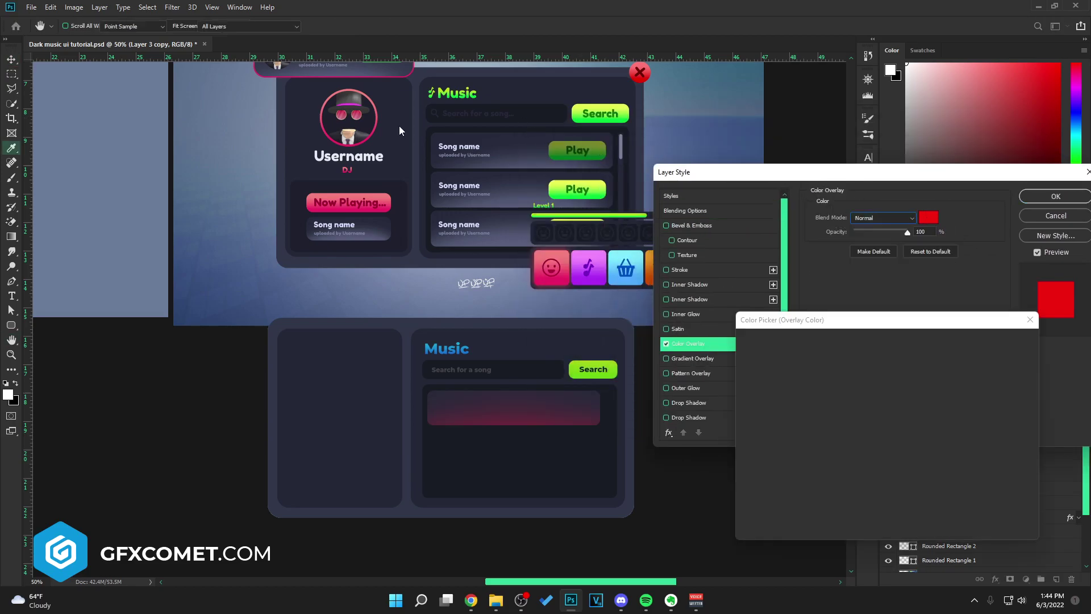
left_click(533, 150)
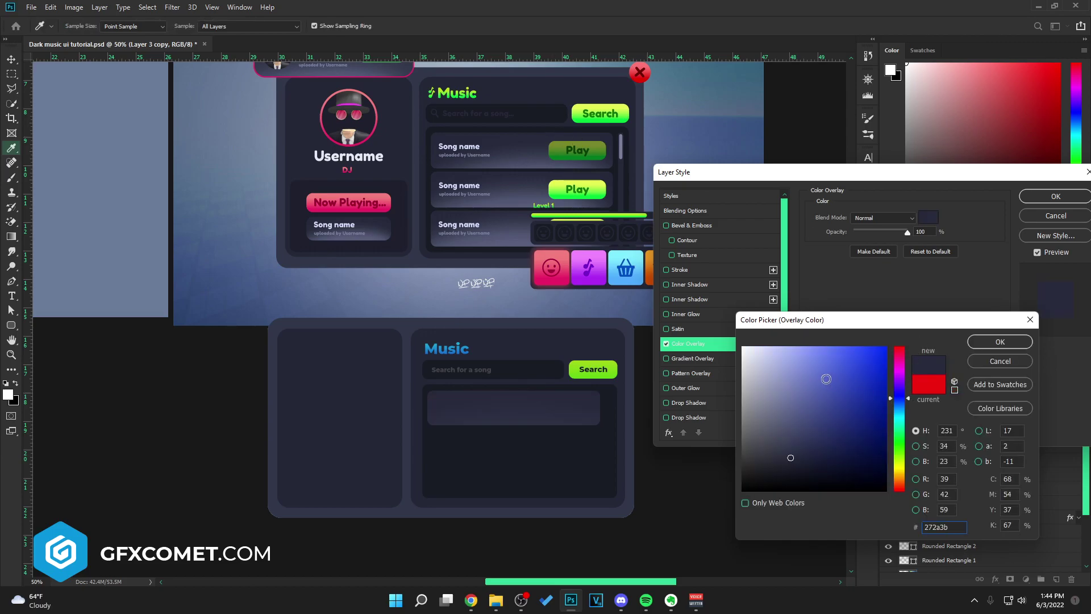
mouse_move(825, 379)
left_mouse_down()
mouse_move(804, 344)
mouse_move(829, 334)
mouse_move(815, 366)
mouse_move(806, 337)
left_mouse_up()
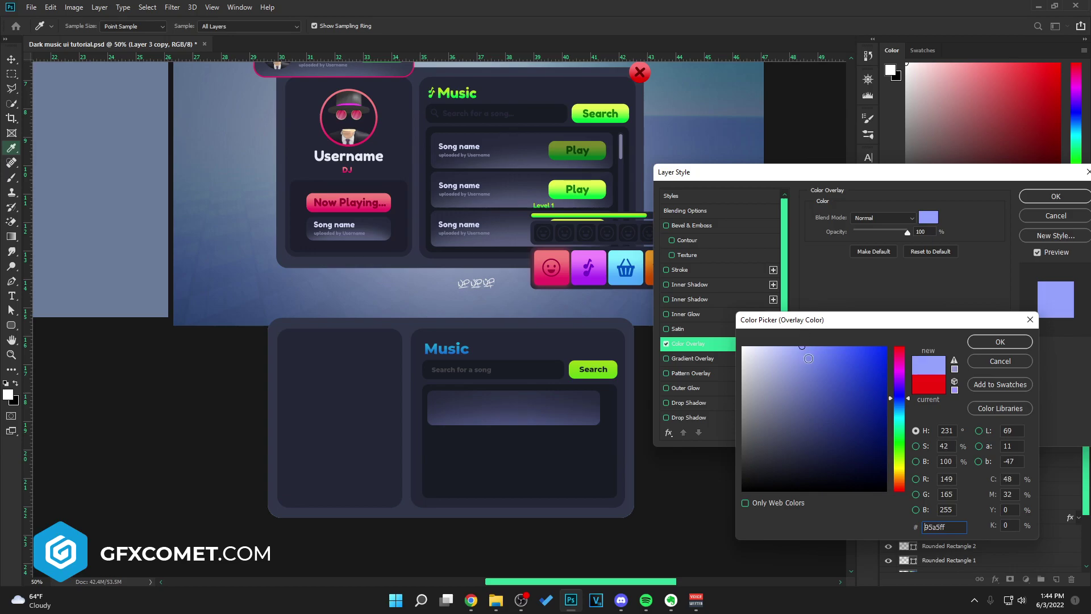
left_click(796, 341)
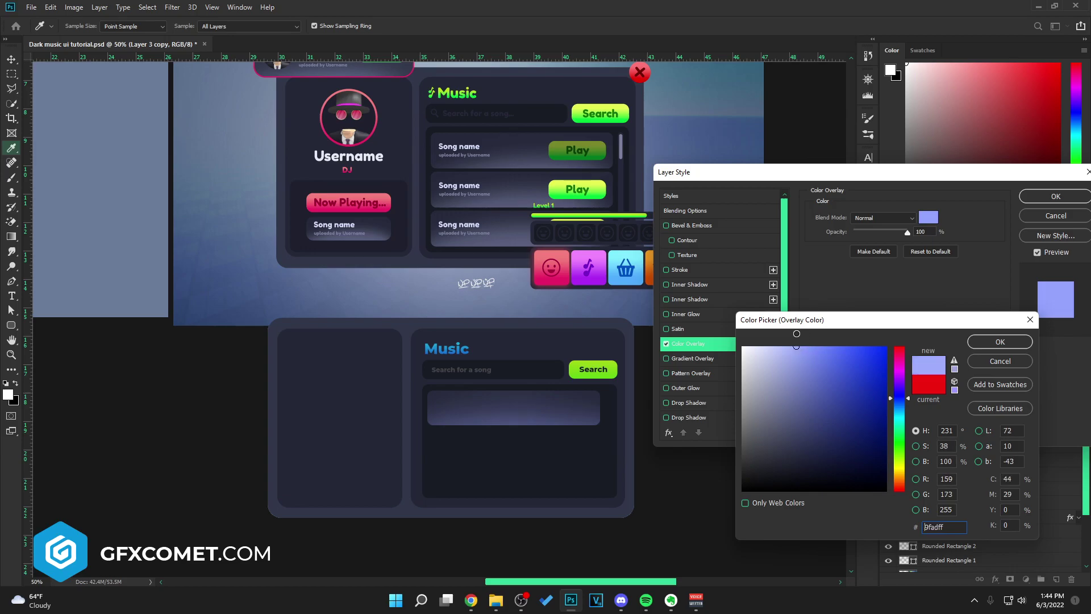
left_click(1000, 341)
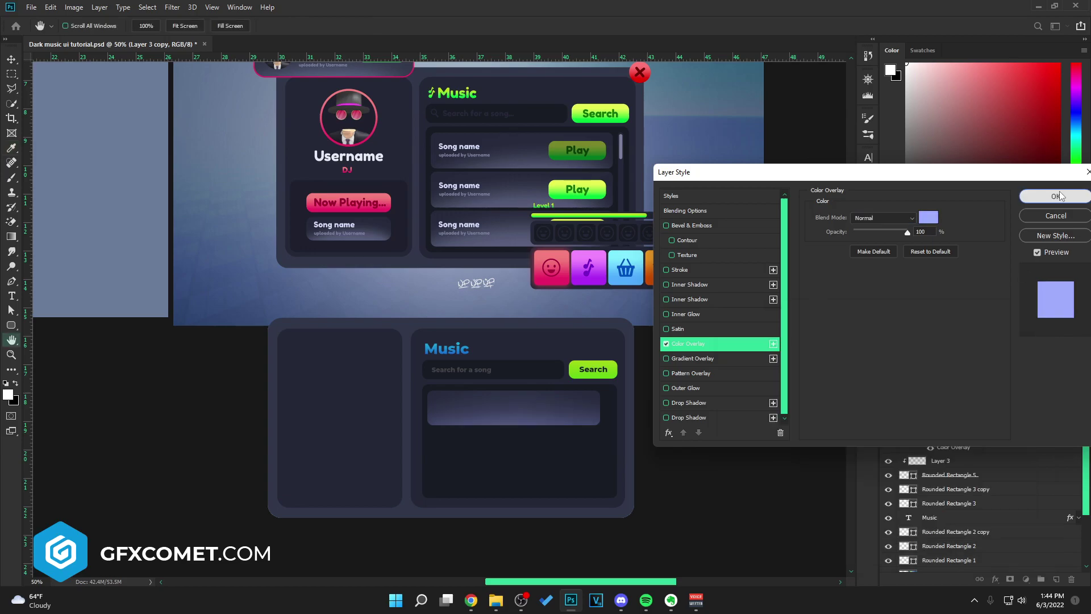
left_click(1057, 194)
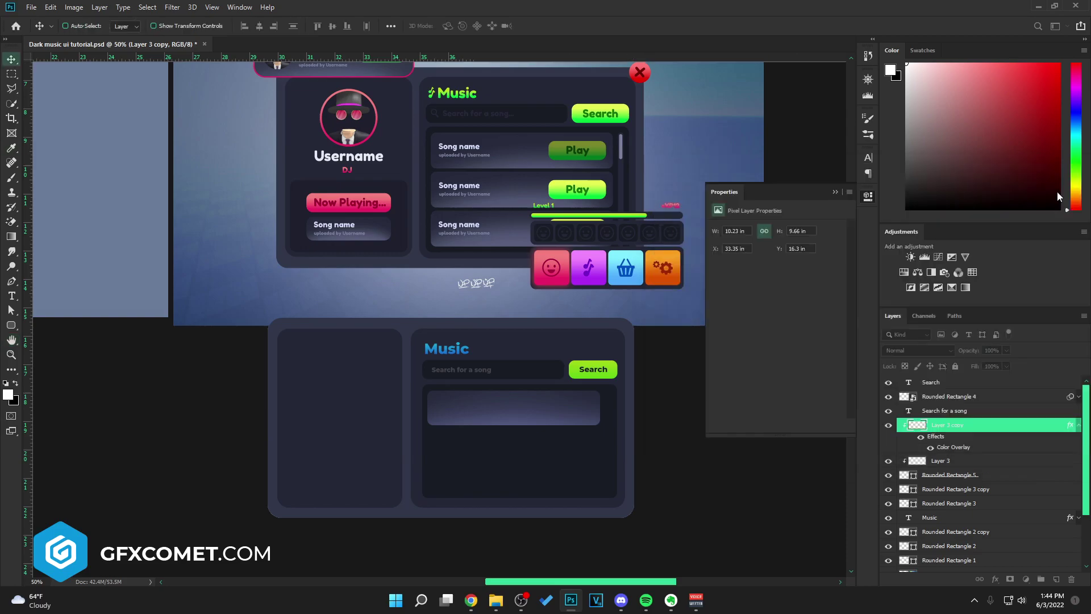
left_click(835, 191)
left_click(1072, 428)
Add a white "Song name" text near the song row's left end, enlarge it to 17.6 pt and save the document
key("t")
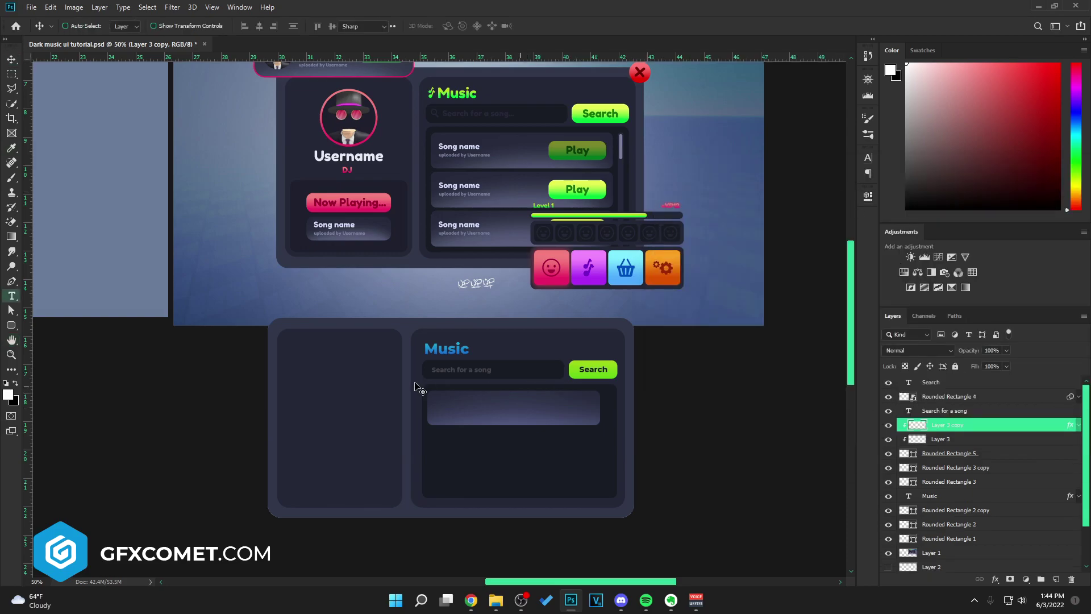
left_click(474, 406)
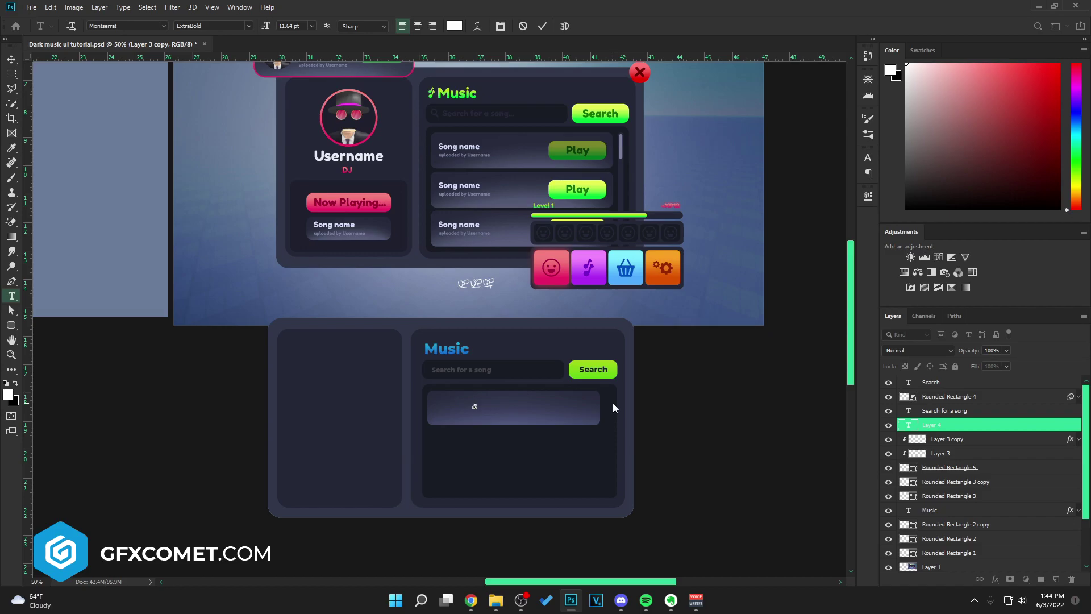
type("Song name")
left_click(12, 60)
left_click_drag(561, 409, 535, 411)
key("ctrl+t")
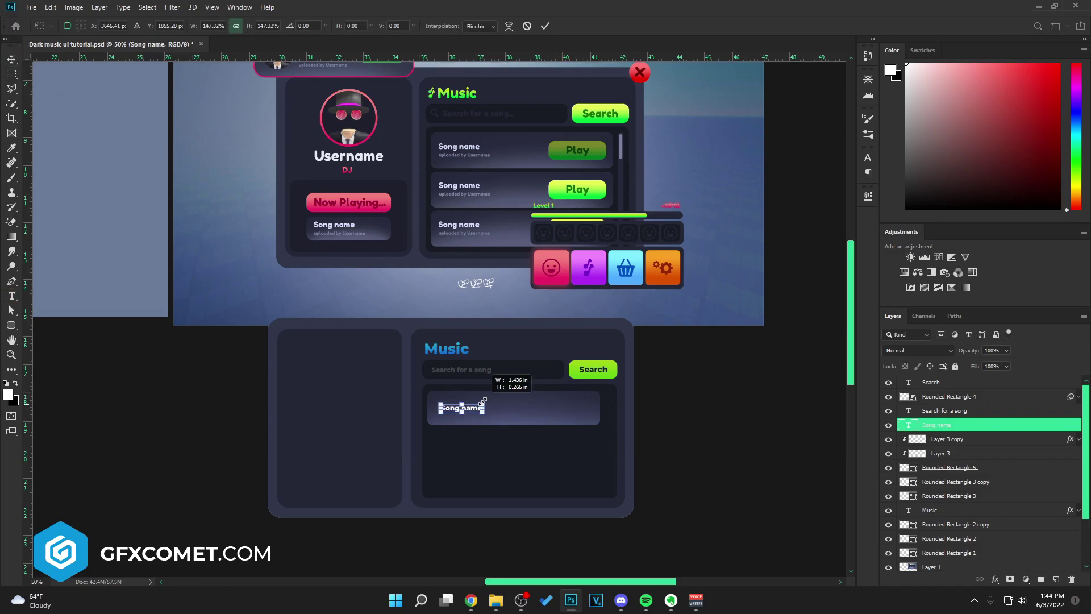
key("Return")
left_click_drag(497, 414, 494, 411)
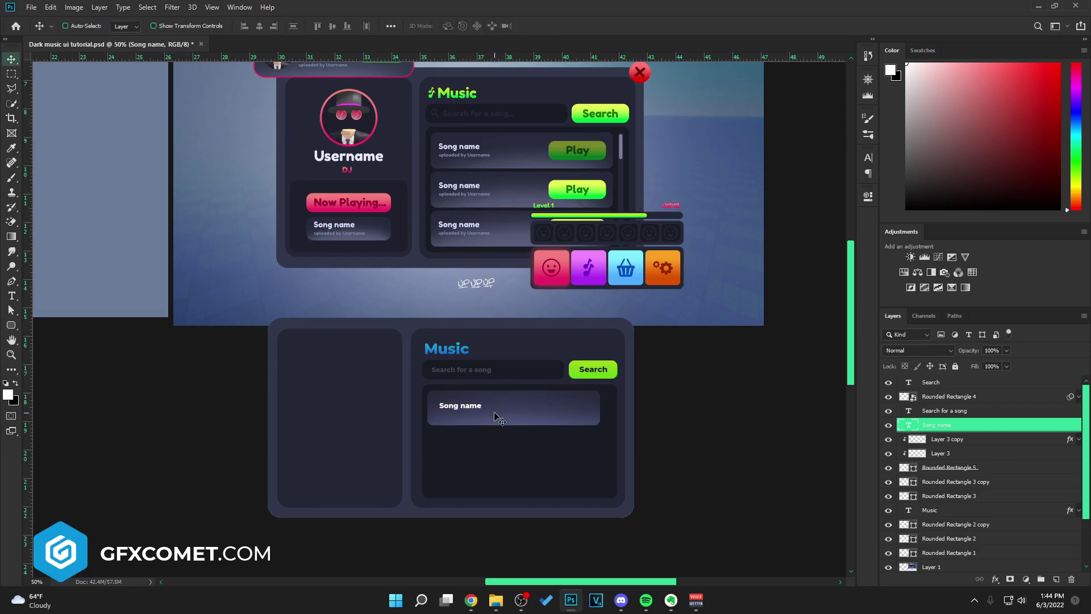
key("ctrl+s")
Duplicate the song title just below itself, change the copy to "uploaded by Username" in SemiBold and shrink it to 11.9 pt
left_click_drag(499, 405, 499, 413)
double_click(471, 415)
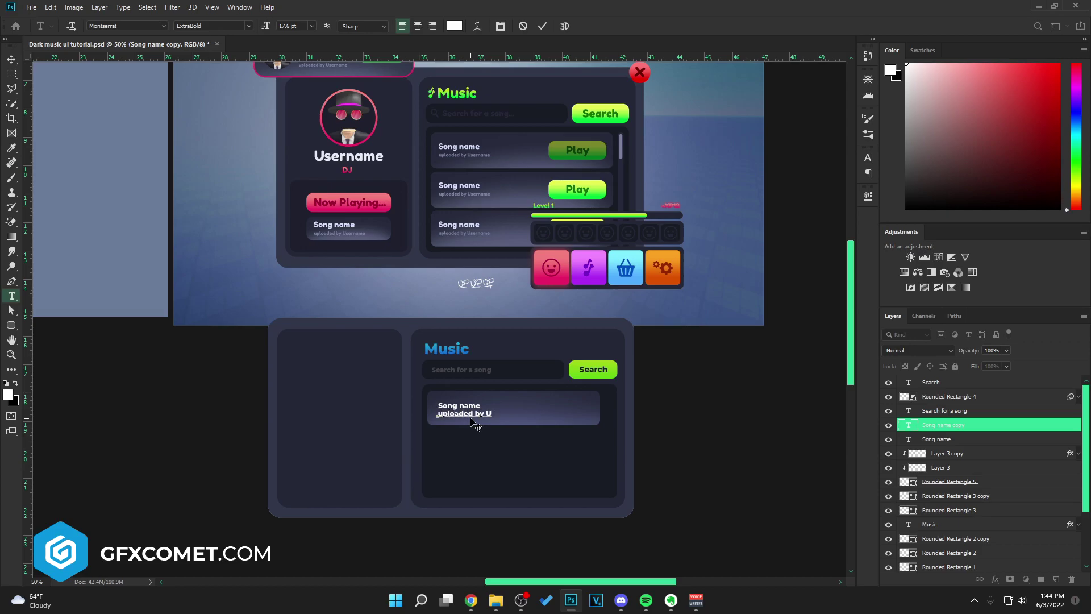
left_click(249, 26)
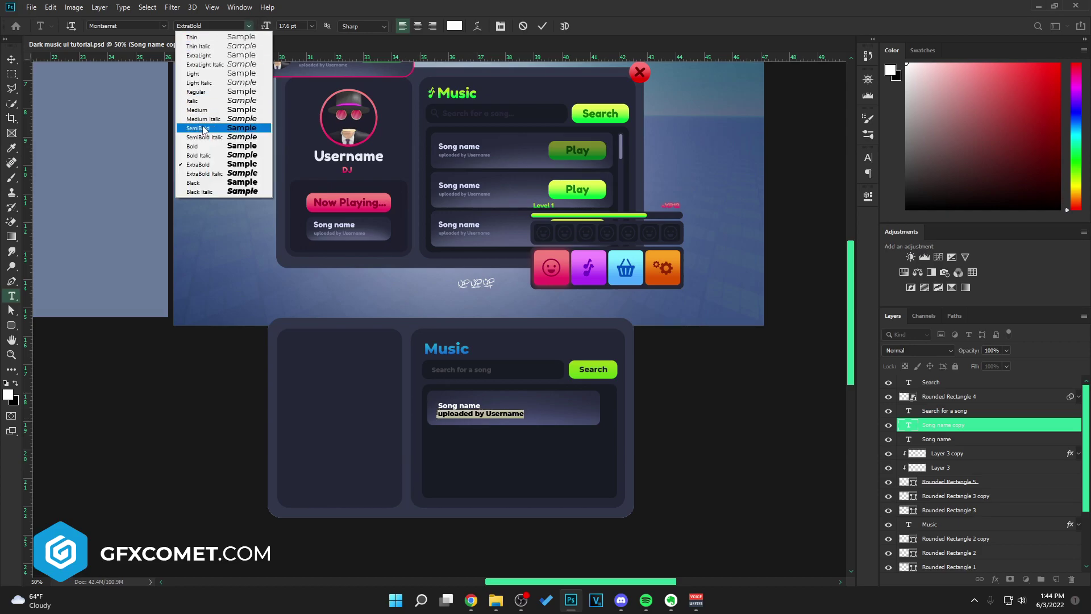
left_click(205, 132)
key("ctrl+Return")
key("ctrl+t")
left_click_drag(522, 417, 487, 414)
key("Return")
Recolor the "uploaded by Username" text to a lighter grayish blue derived from the song row's sampled color
key("t")
key("Return")
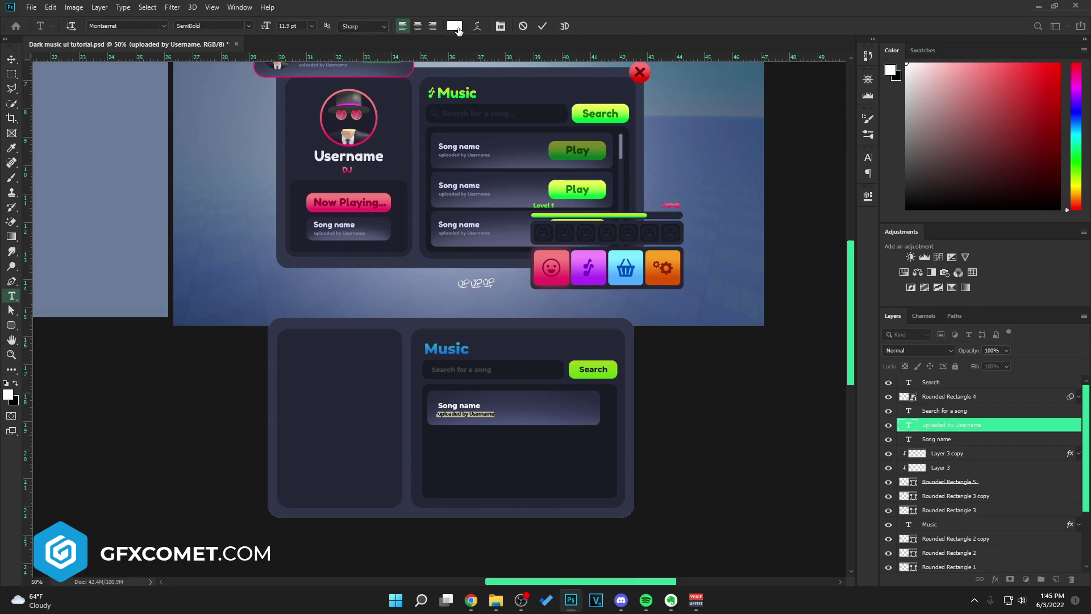
left_click(458, 27)
left_click(521, 420)
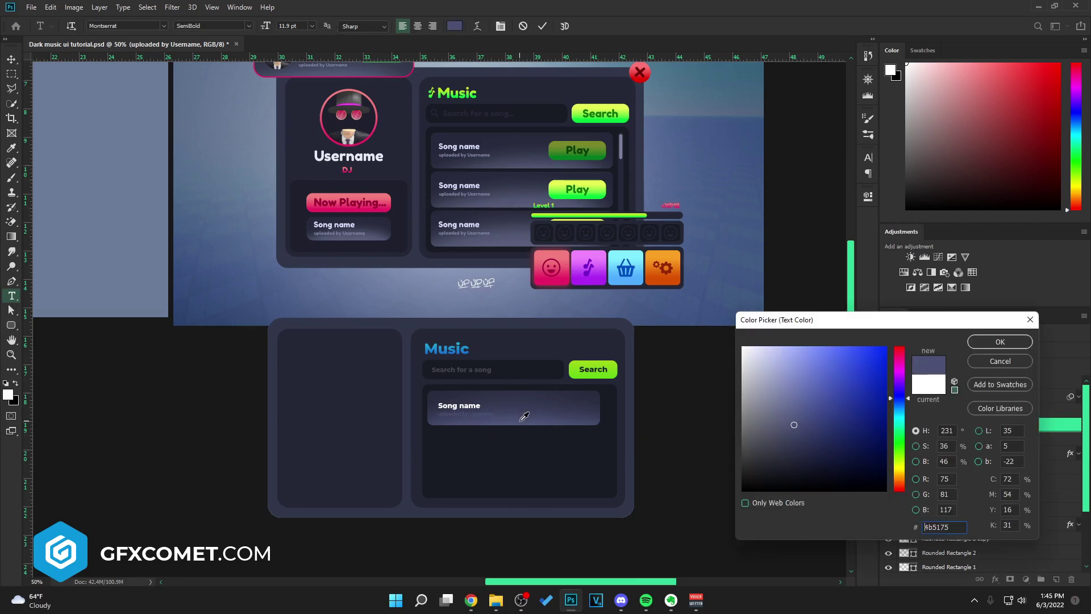
mouse_move(787, 369)
left_mouse_down()
mouse_move(768, 354)
mouse_move(769, 375)
left_mouse_up()
left_click(986, 343)
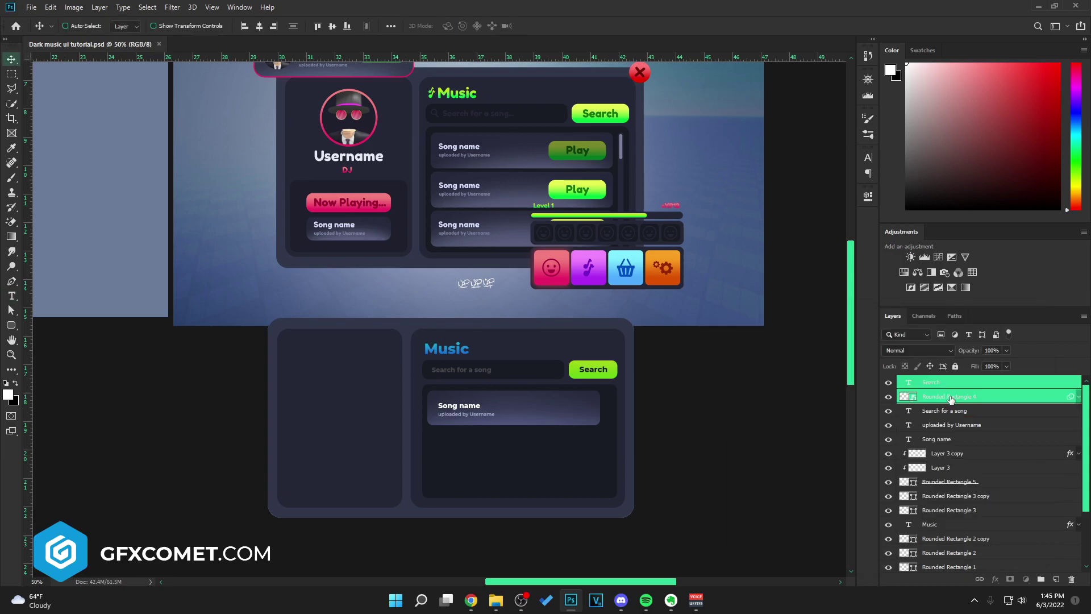
Duplicate the Search button with its label into the song row's right end and change the copied label to "Play"
key("ctrl+j")
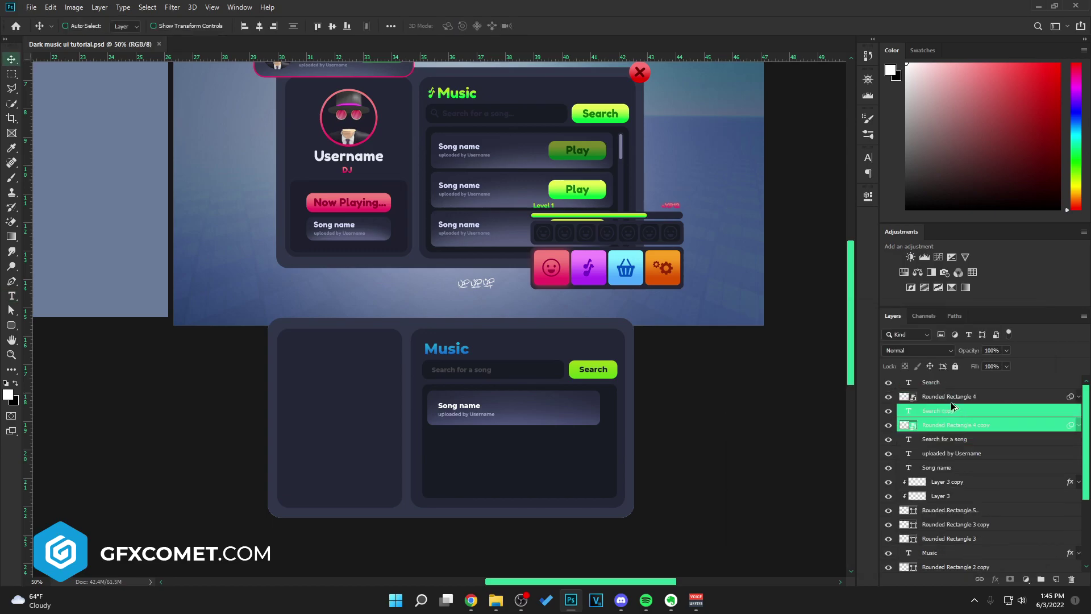
left_click_drag(658, 387, 634, 426)
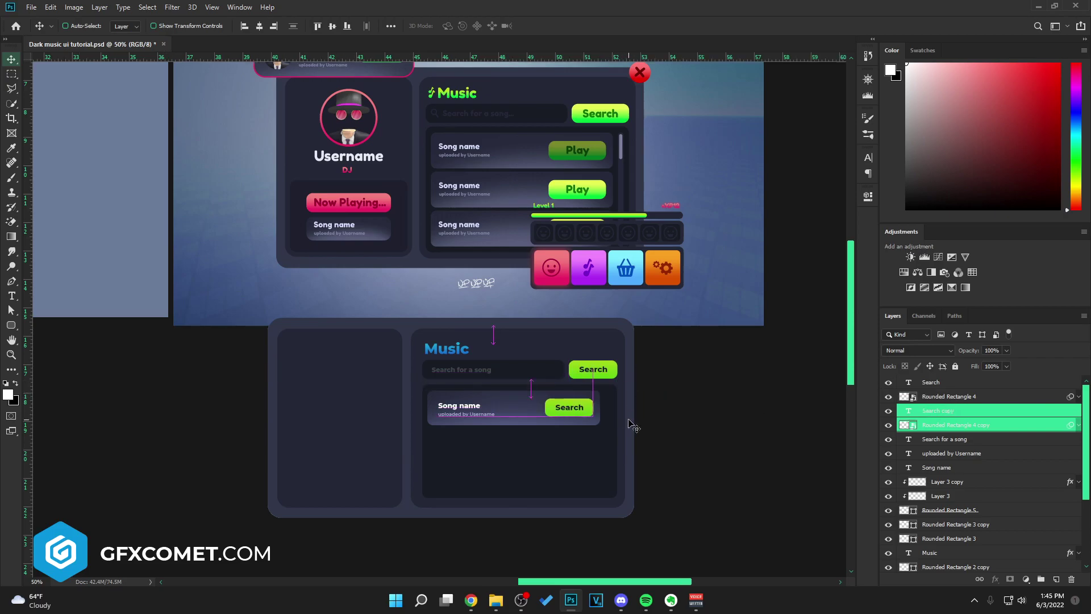
key("t")
double_click(565, 407)
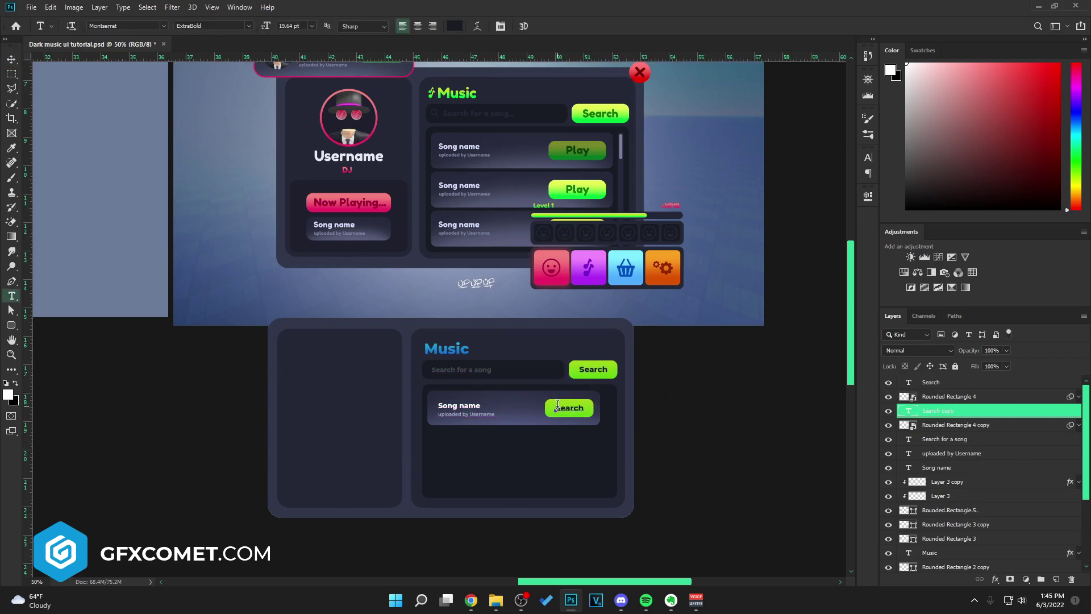
type("Play")
key("ctrl+Return")
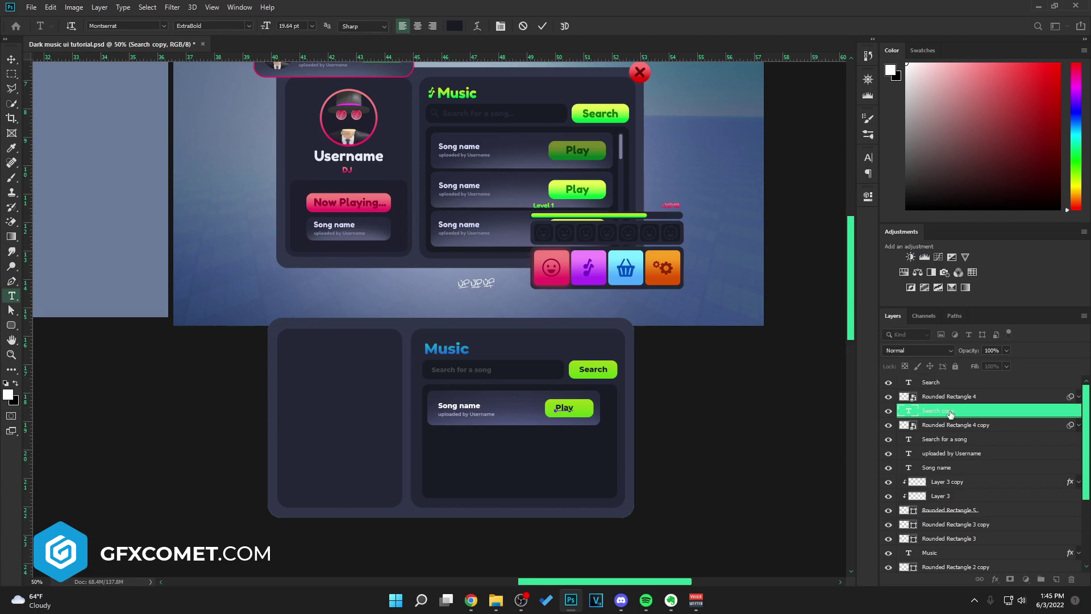
key("v")
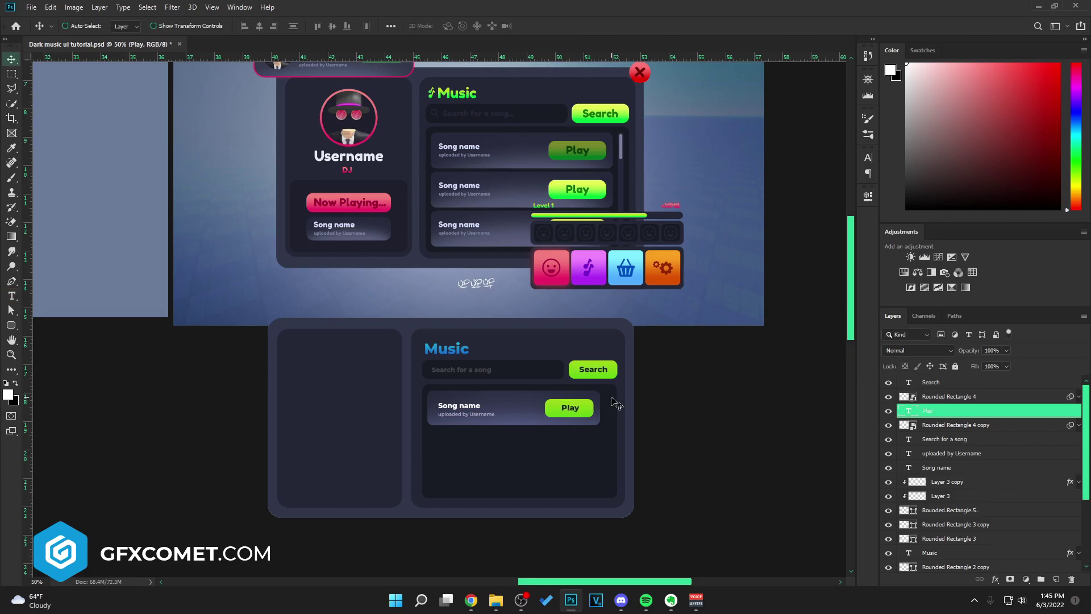
Select all layers of the new music interface down to Rounded Rectangle 1 and move them onto Artboard 1
scroll(931, 387, "down", 3)
left_click(954, 510, "shift")
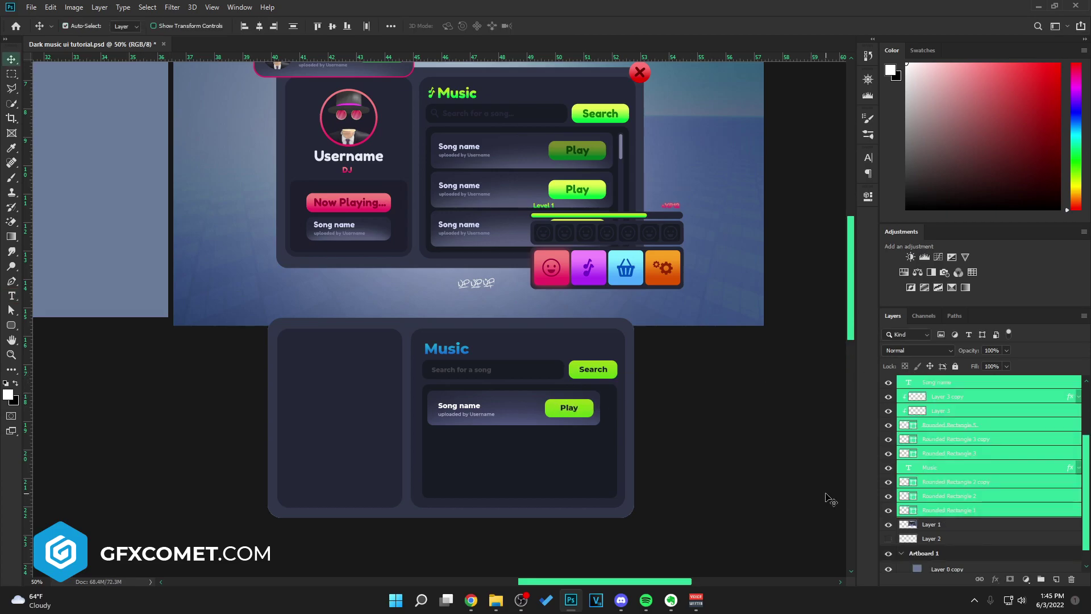
key("ctrl+minus")
key("ctrl+minus")
key("ctrl+plus")
left_click_drag(604, 419, 529, 279)
Duplicate the second song row directly beneath it as a third row and merge the copied group into one layer
key("space")
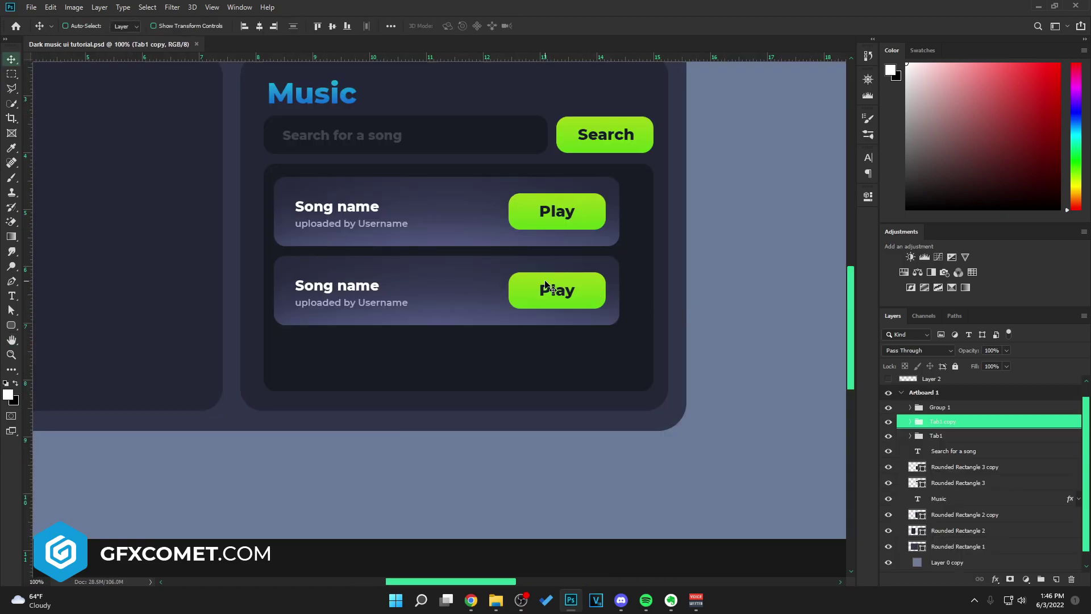
left_click_drag(546, 286, 547, 348, "alt")
key("ctrl+e")
key("e")
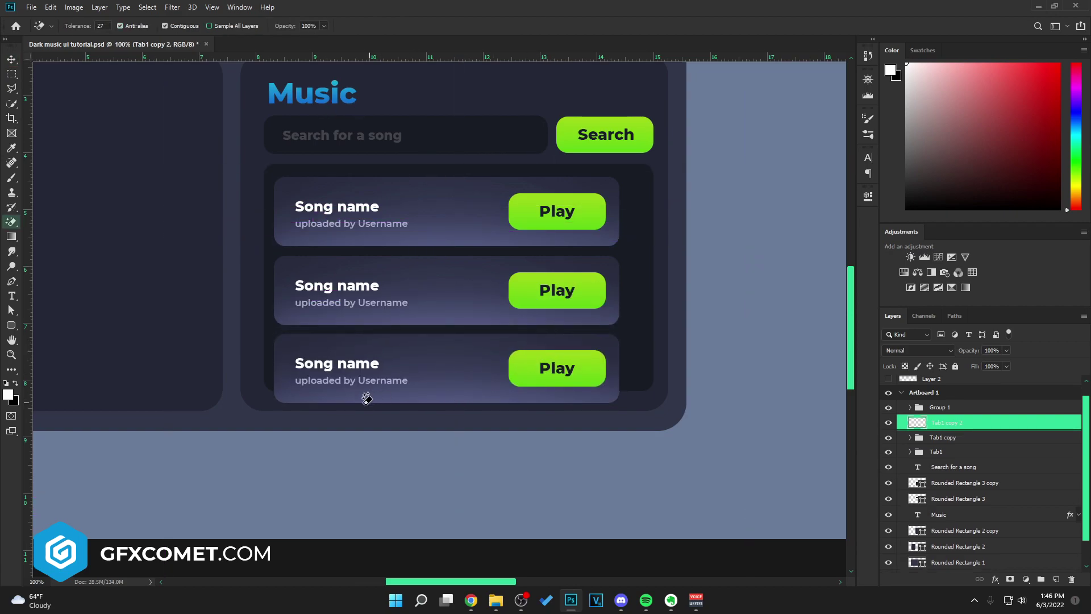
Fade out the lower part of the third song row with a soft eraser at 58% opacity and save the document
key("]")
mouse_move(227, 421)
left_mouse_down()
mouse_move(535, 433)
mouse_move(449, 431)
mouse_move(560, 434)
left_mouse_up()
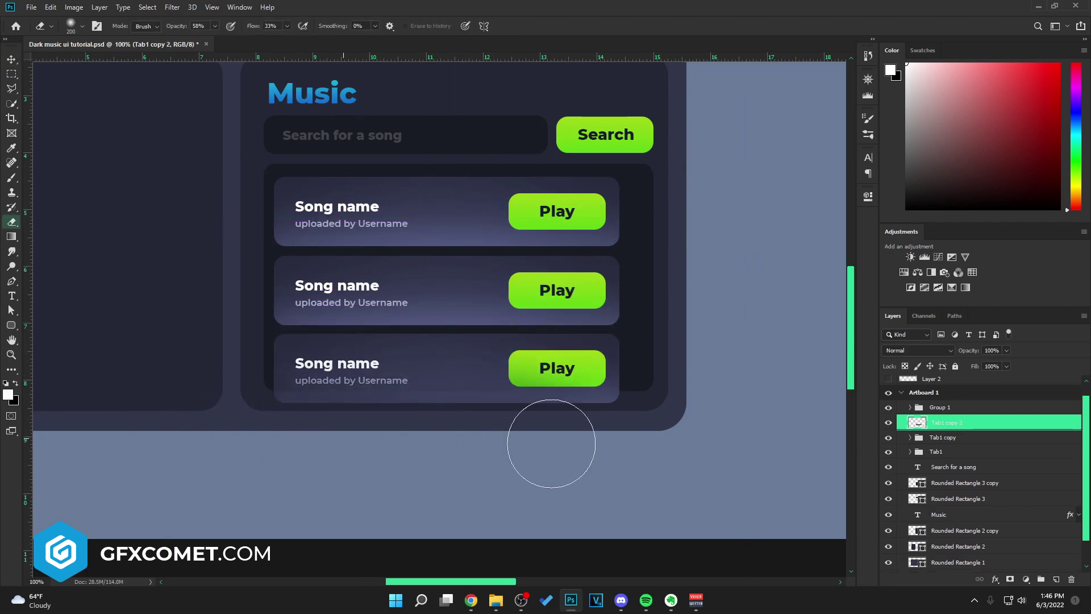
key("[")
key("[")
mouse_move(171, 413)
left_mouse_down()
mouse_move(703, 404)
mouse_move(390, 419)
mouse_move(837, 417)
mouse_move(448, 398)
mouse_move(545, 414)
mouse_move(371, 414)
mouse_move(594, 425)
mouse_move(385, 422)
mouse_move(712, 407)
left_mouse_up()
key("]")
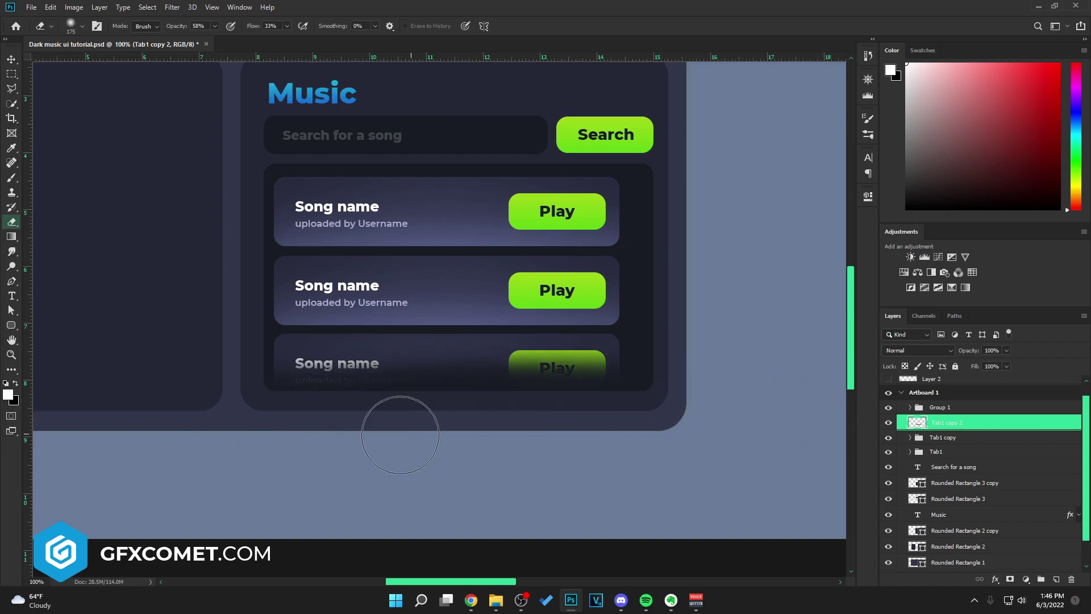
key("v")
key("ctrl+minus")
key("ctrl+minus")
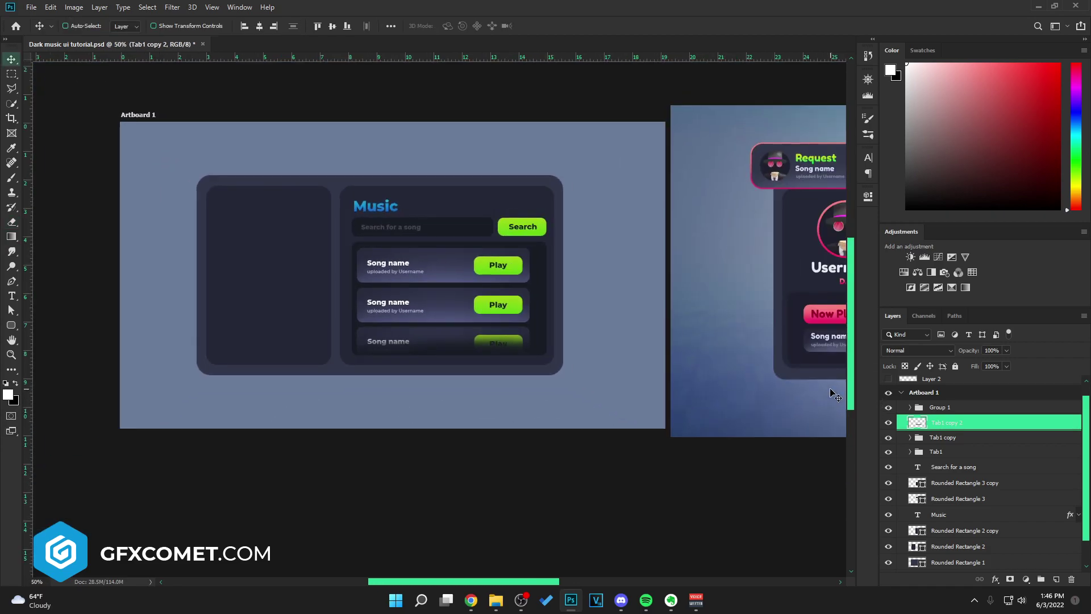
left_click_drag(686, 336, 350, 374)
key("ctrl+s")
Draw a vertical rounded bar about 356 px tall beside the song rows on a new layer and narrow it to 7 px
left_click_drag(173, 310, 491, 327)
left_click(492, 328, "ctrl")
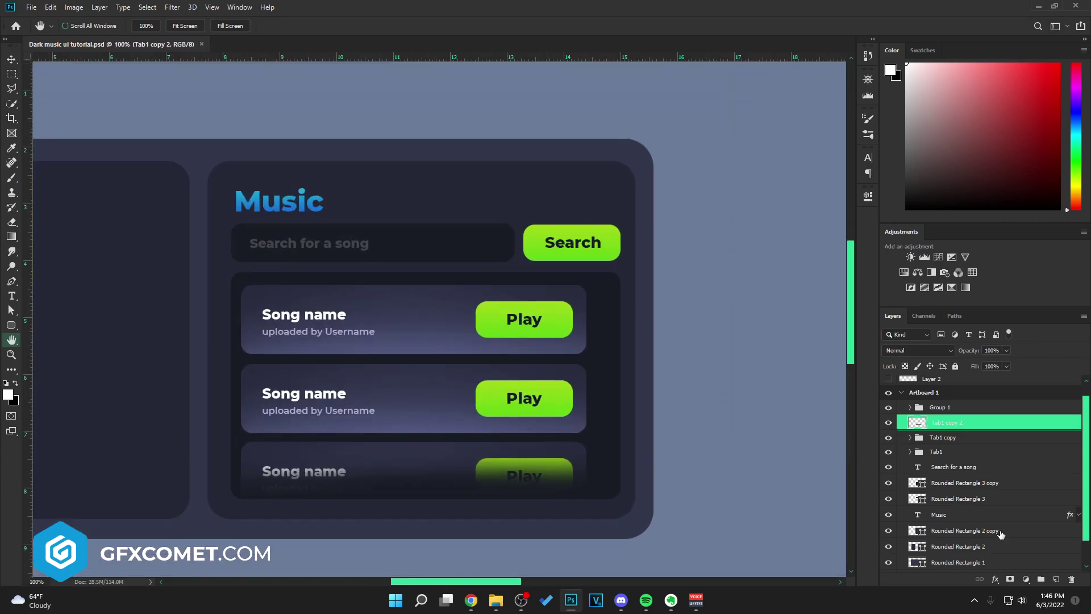
left_click(1056, 579)
left_click(11, 324)
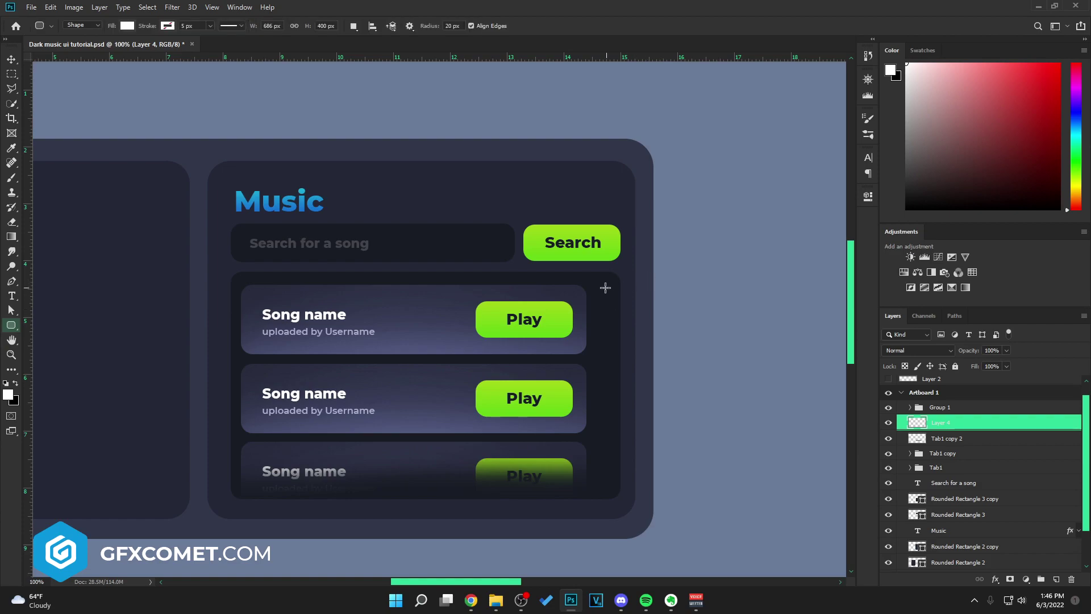
left_click_drag(653, 57, 604, 487)
key("v")
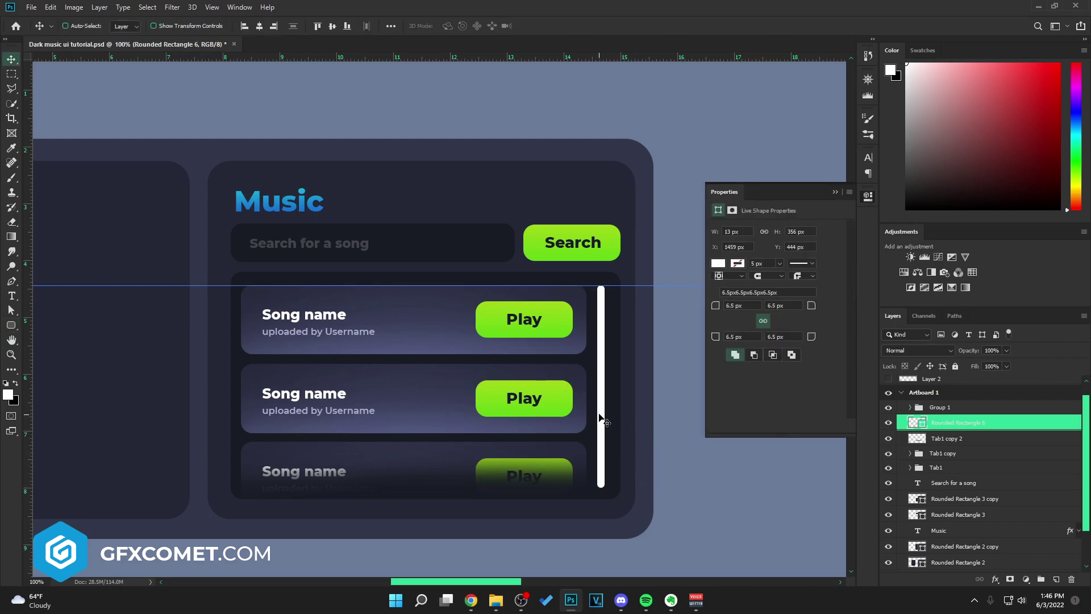
key("ctrl+t")
left_click_drag(603, 386, 607, 386)
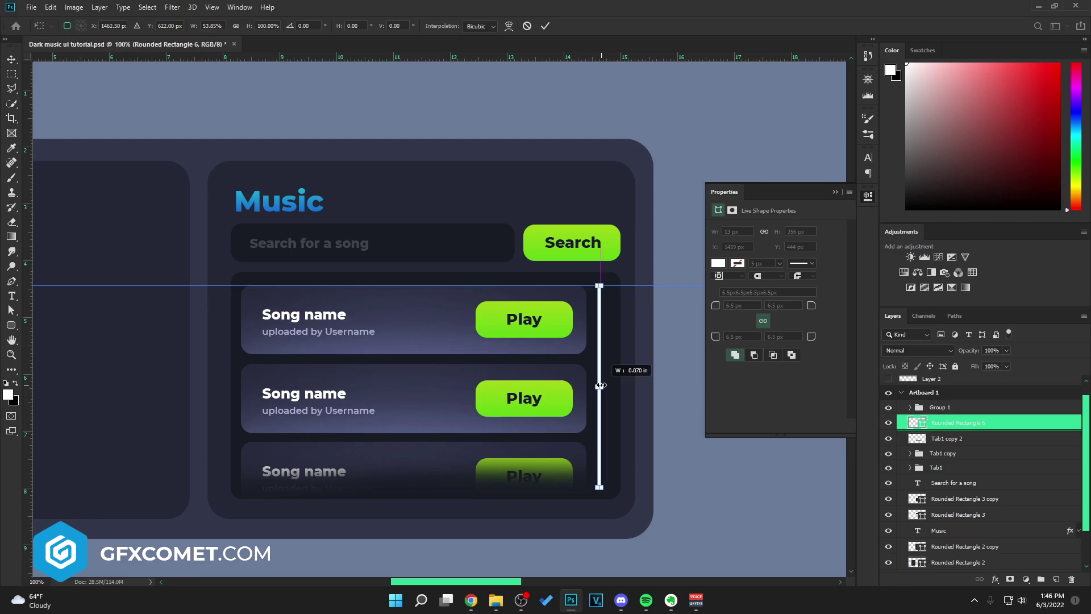
key("Return")
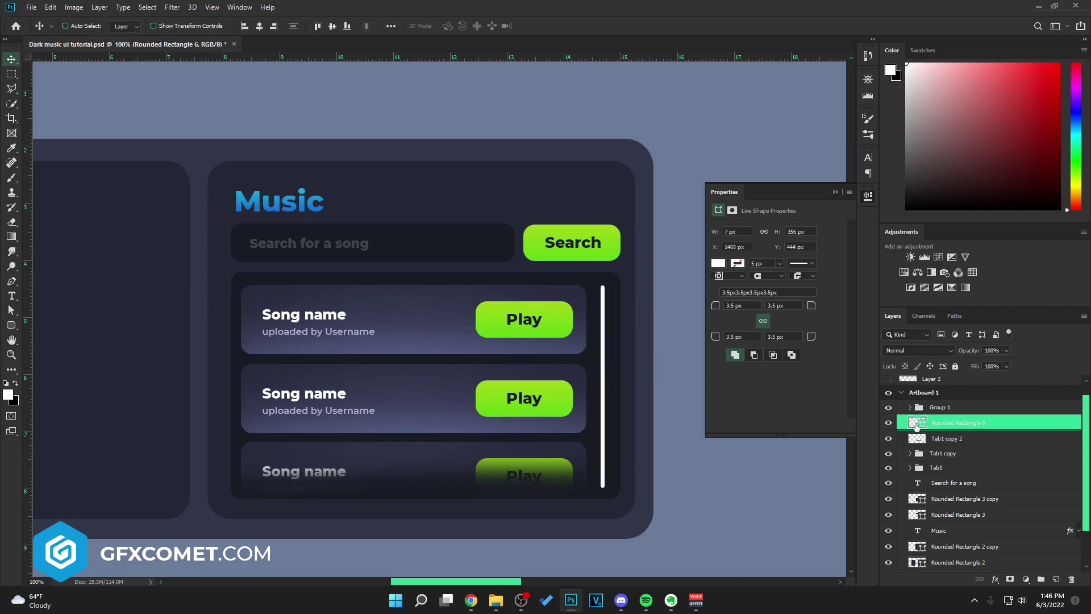
Recolor the vertical bar to dark blue 2a2d40, sampled from the first song row
double_click(916, 423)
left_click(538, 293)
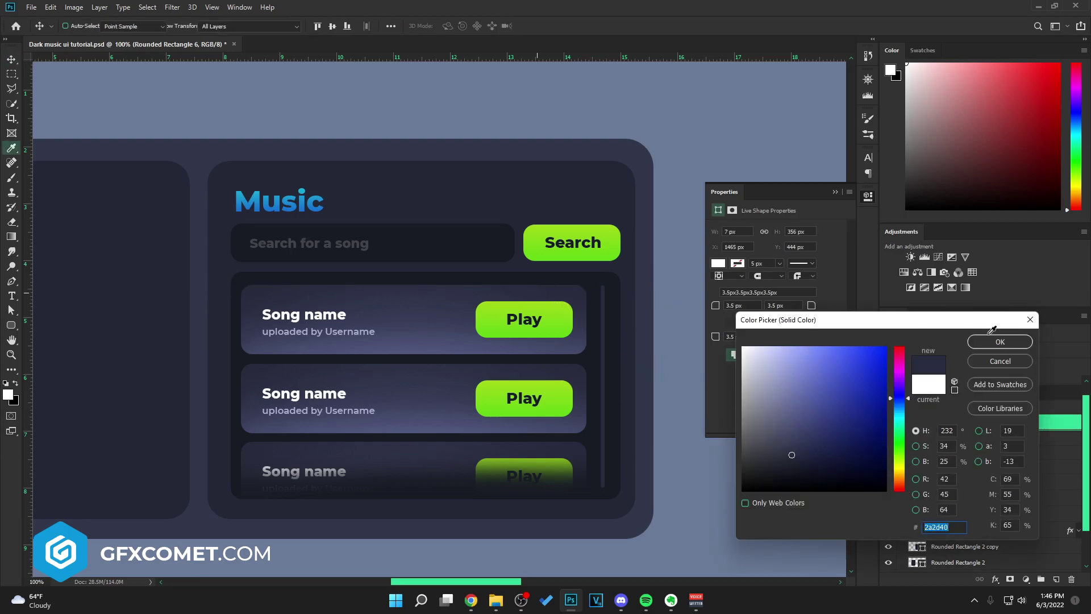
left_click(991, 346)
key("ctrl+minus")
key("ctrl+minus")
key("ctrl+minus")
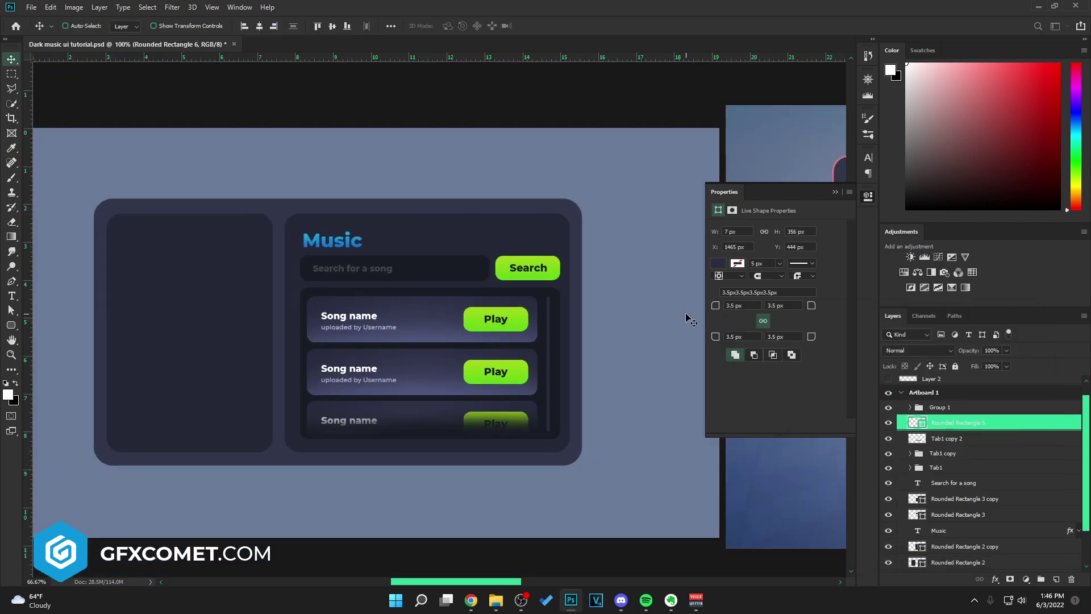
Duplicate the scrollbar track and recolor the copy to a light grayish purple
left_click_drag(595, 302, 502, 339)
key("ctrl+plus")
key("ctrl+plus")
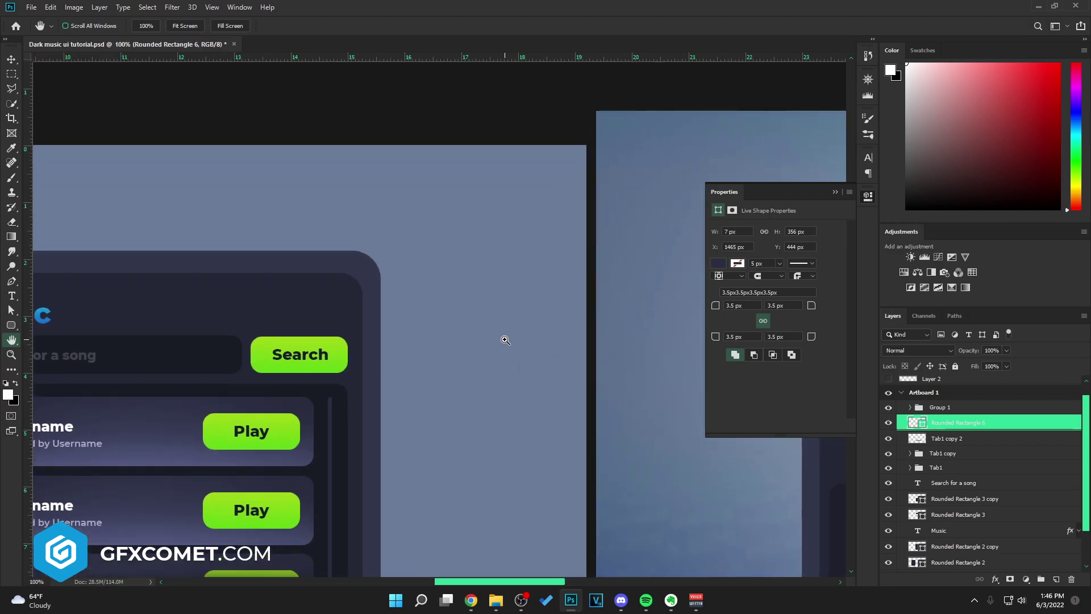
key("ctrl+plus")
left_click_drag(402, 343, 547, 141)
key("ctrl+j")
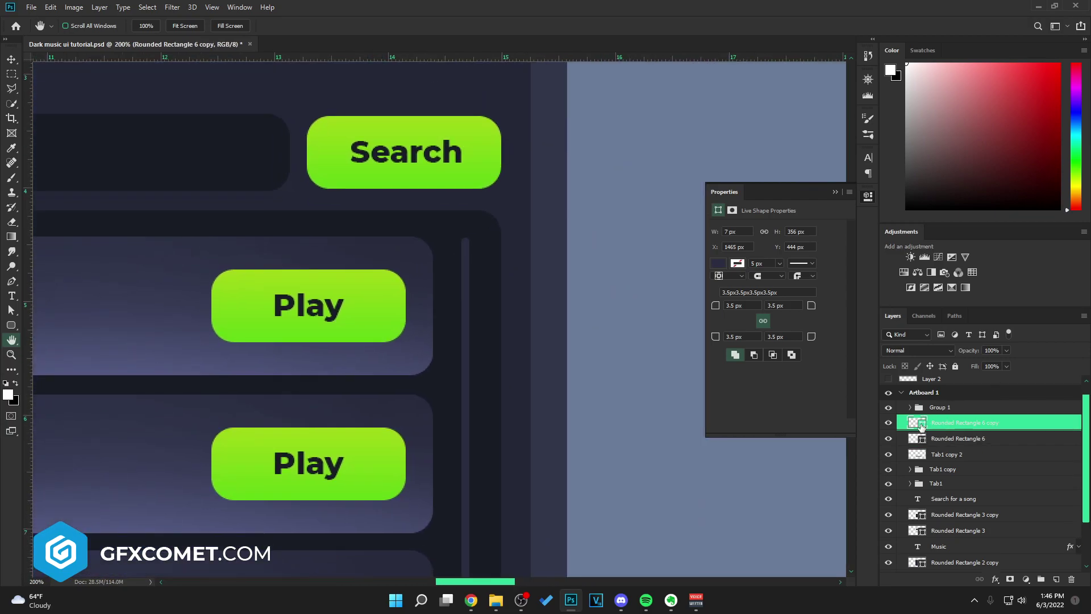
double_click(919, 423)
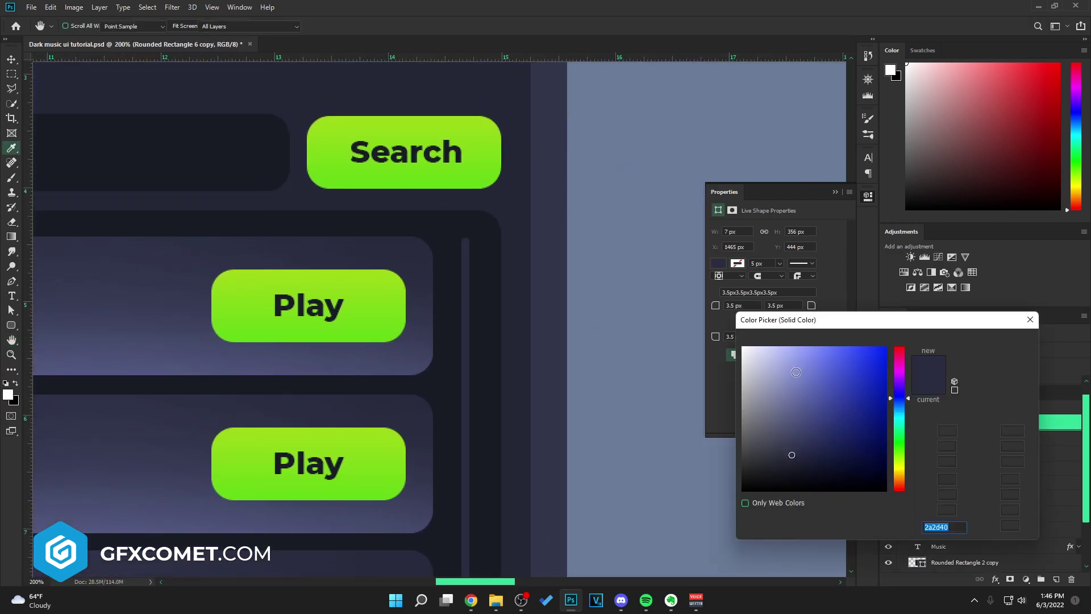
mouse_move(792, 375)
left_mouse_down()
mouse_move(795, 384)
mouse_move(754, 383)
left_mouse_up()
left_click(766, 388)
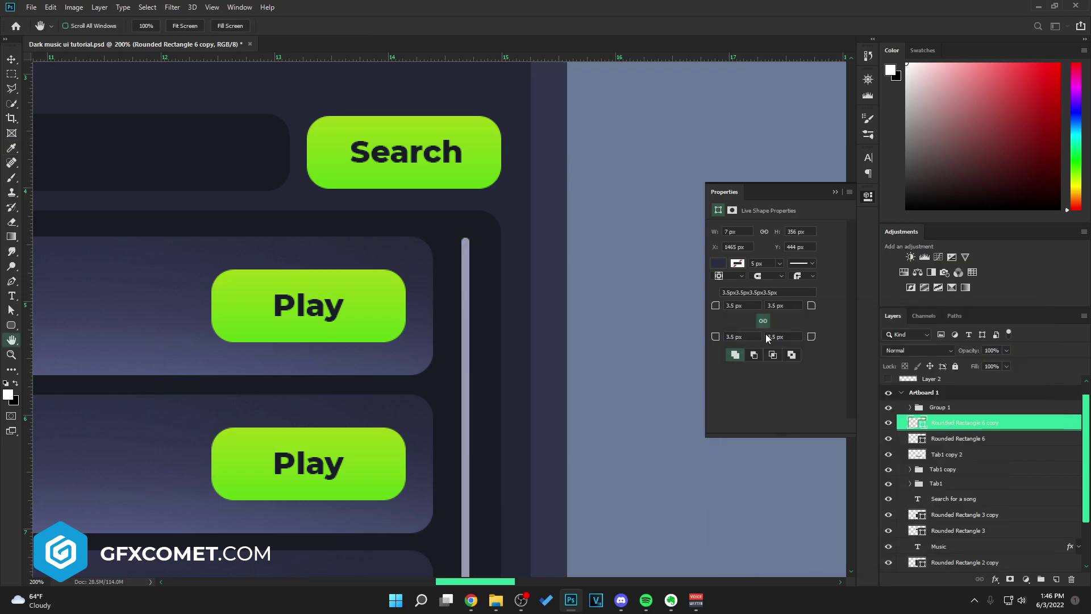
key("Return")
Shorten the light bar to a 49 px tall scroll handle at the track's upper end
key("ctrl+minus")
key("ctrl+t")
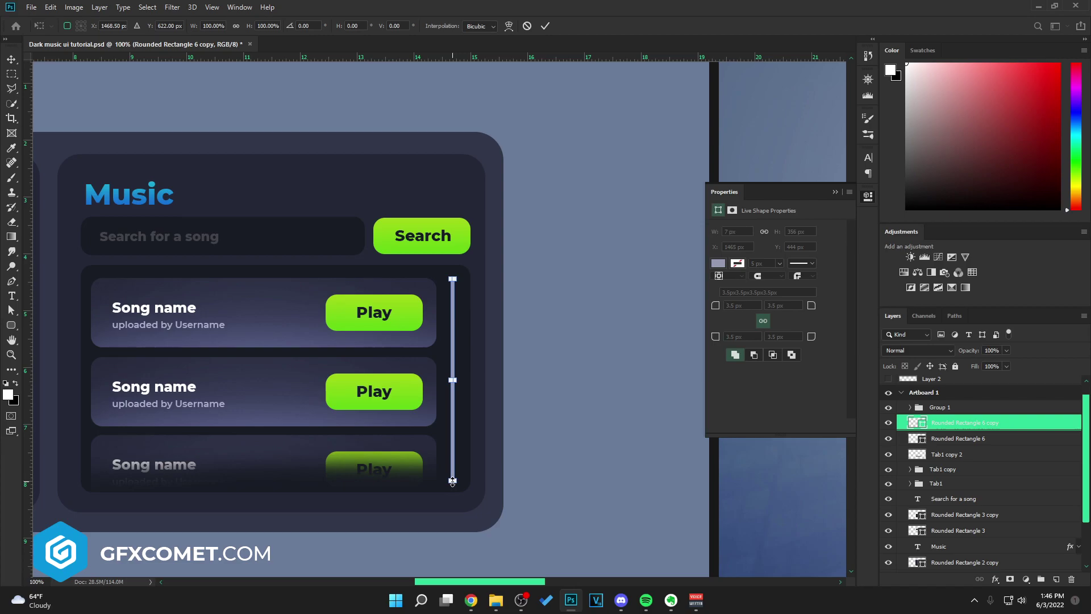
left_click_drag(453, 481, 453, 305)
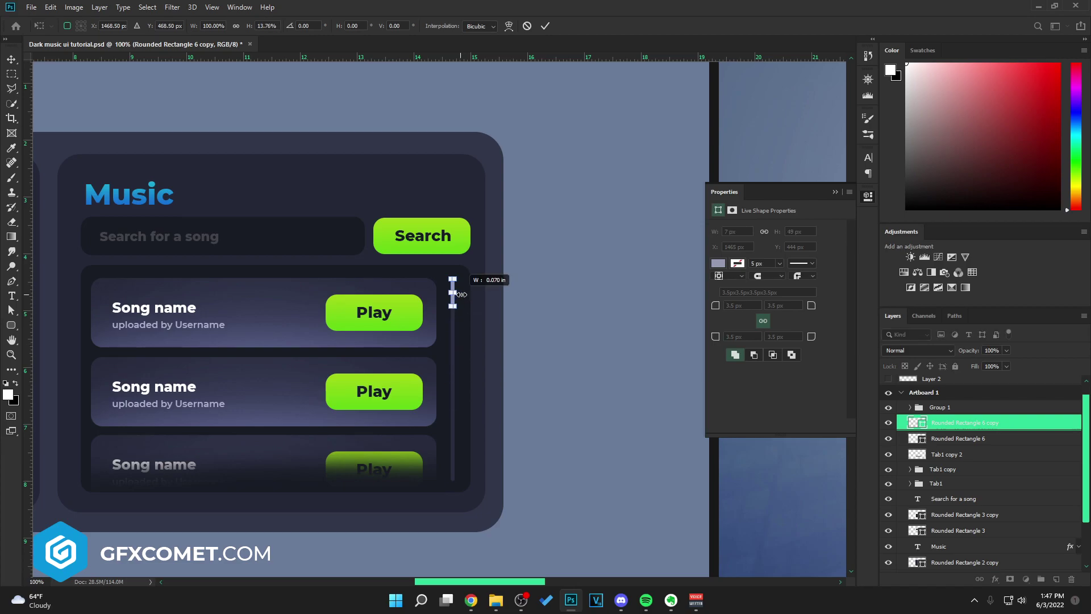
key("Return")
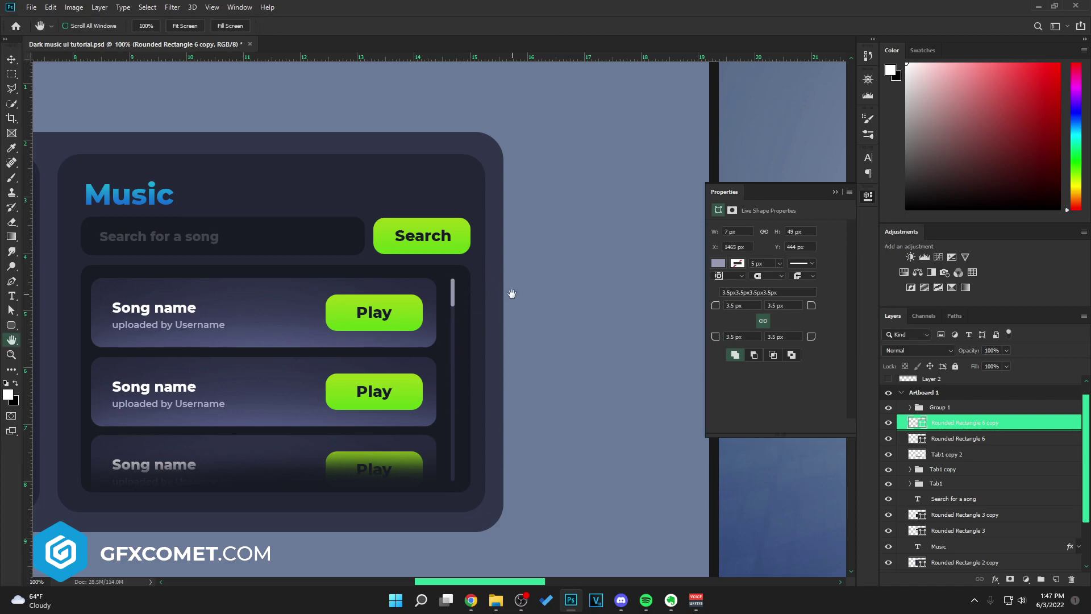
Widen the scroll handle to 11 px and center it horizontally on the track
key("ctrl+plus")
key("ctrl+plus")
key("ctrl+t")
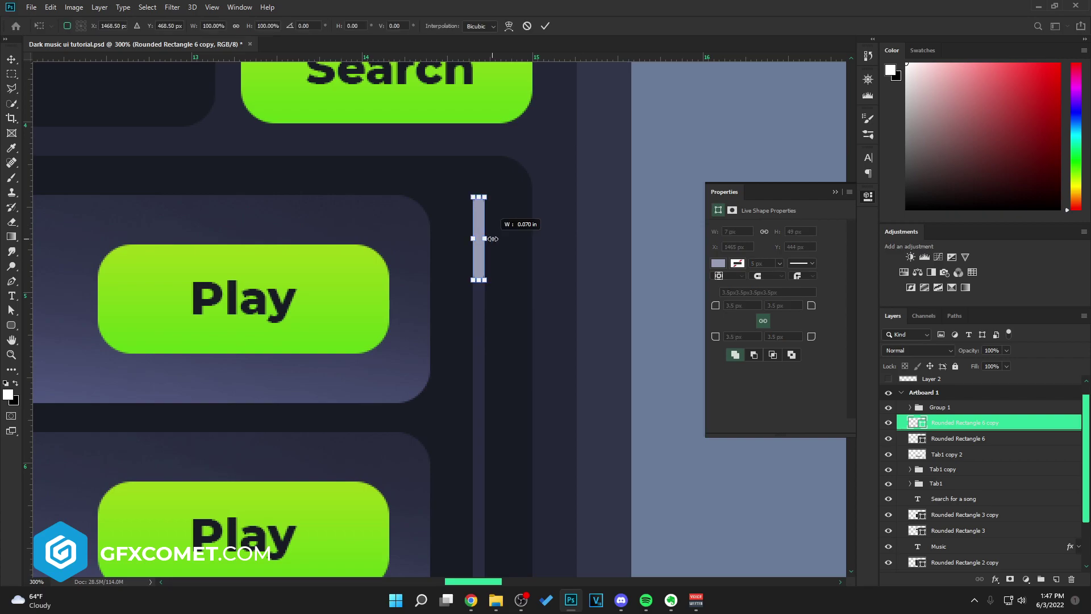
left_click_drag(492, 239, 499, 239)
key("Return")
key("v")
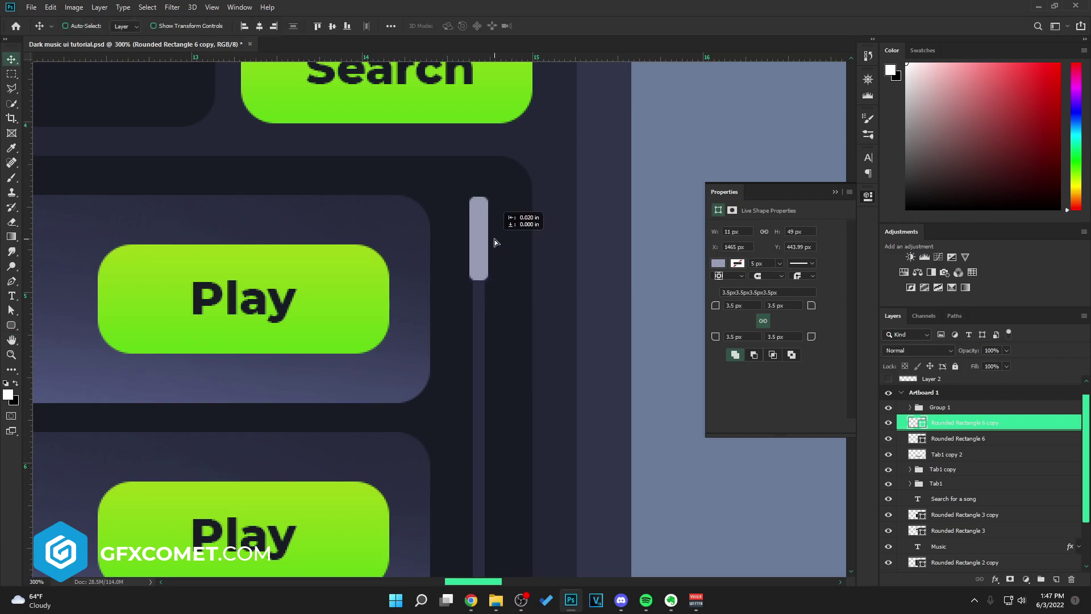
key("ctrl+minus")
key("ctrl+minus")
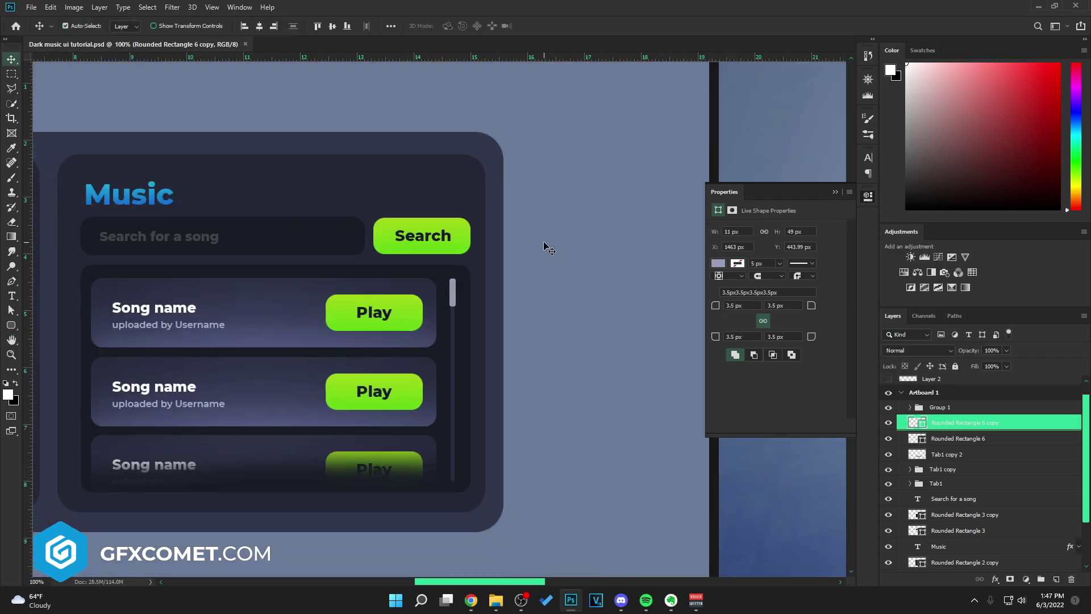
left_click_drag(456, 283, 573, 289)
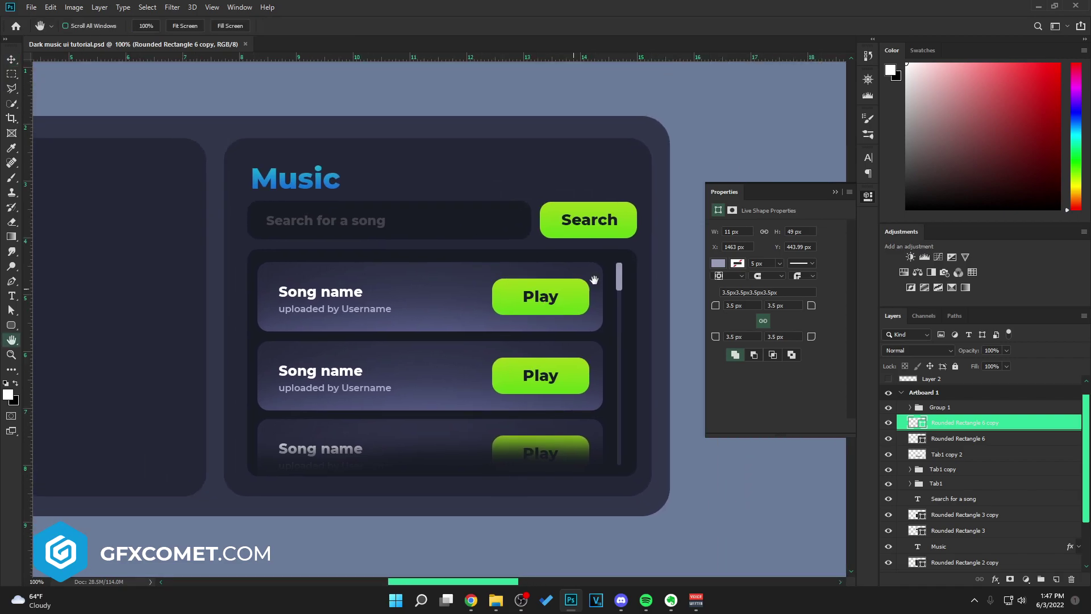
left_click(835, 192)
Examine the reference interface's close button, request banner and user profile panel against the recreated layout
key("ctrl+minus")
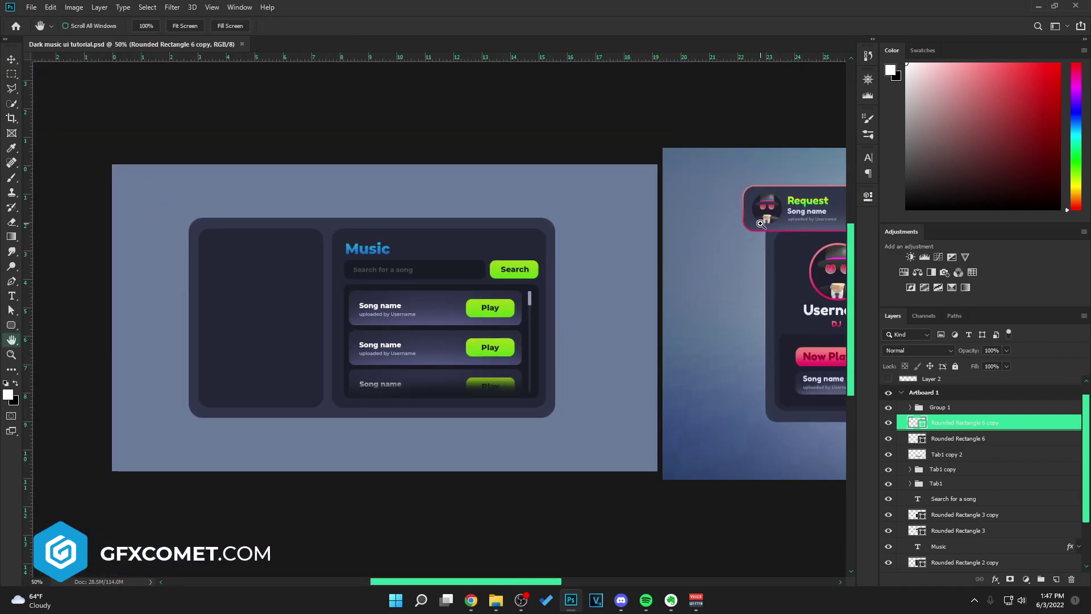
left_click_drag(713, 302, 296, 288)
left_click_drag(501, 329, 641, 335)
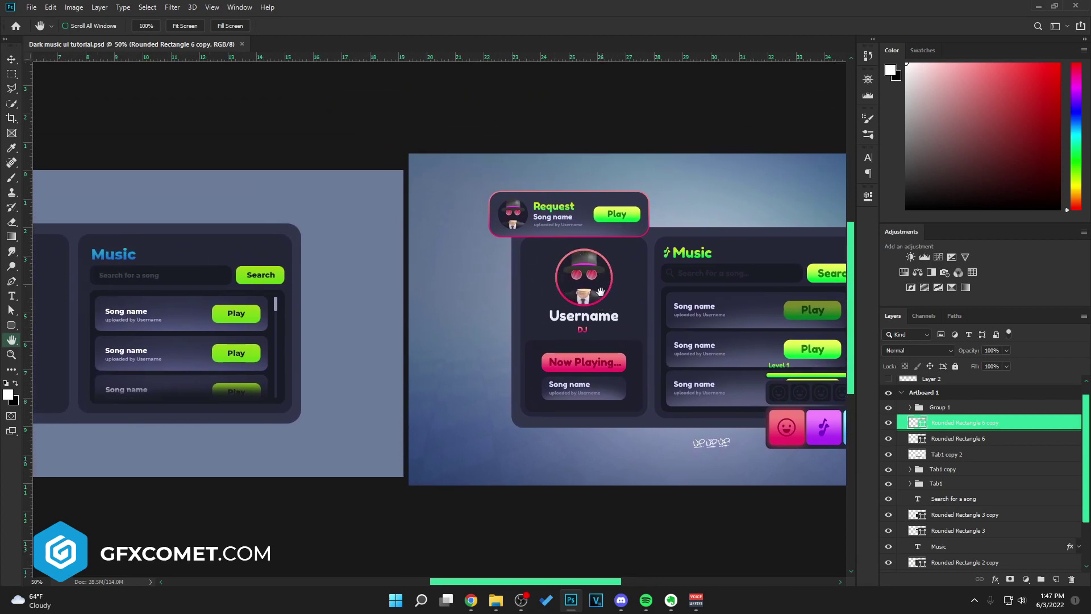
left_click_drag(601, 305, 624, 282)
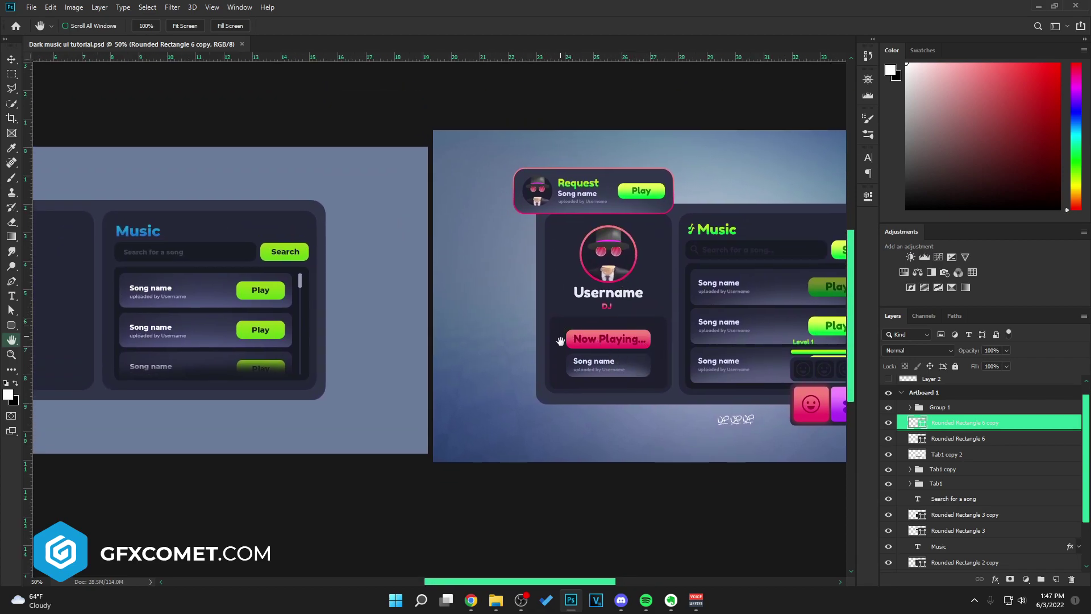
left_click_drag(573, 325, 349, 372)
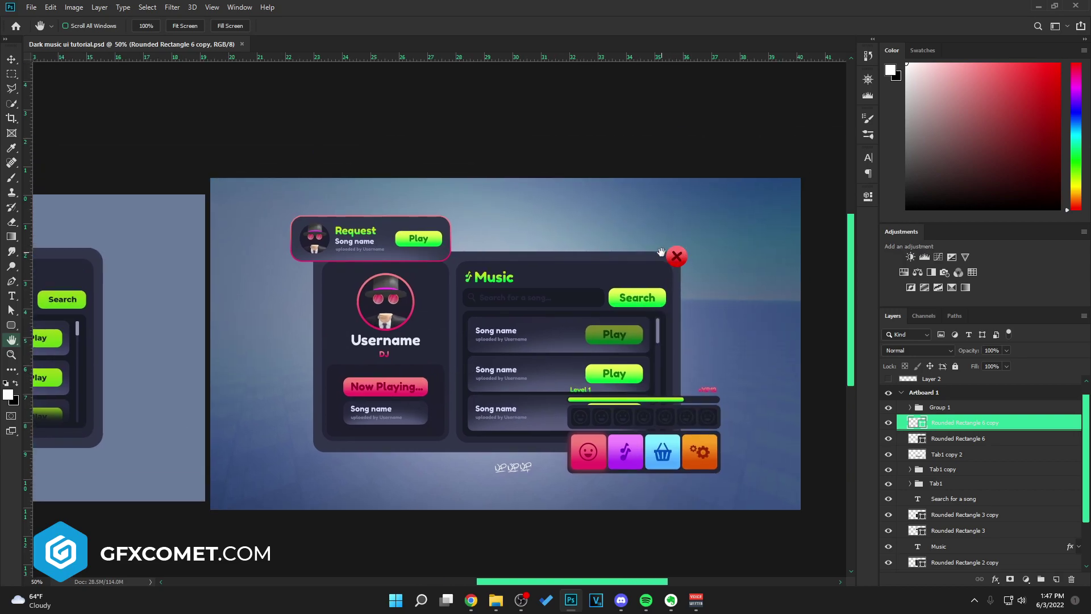
left_click_drag(303, 340, 478, 290)
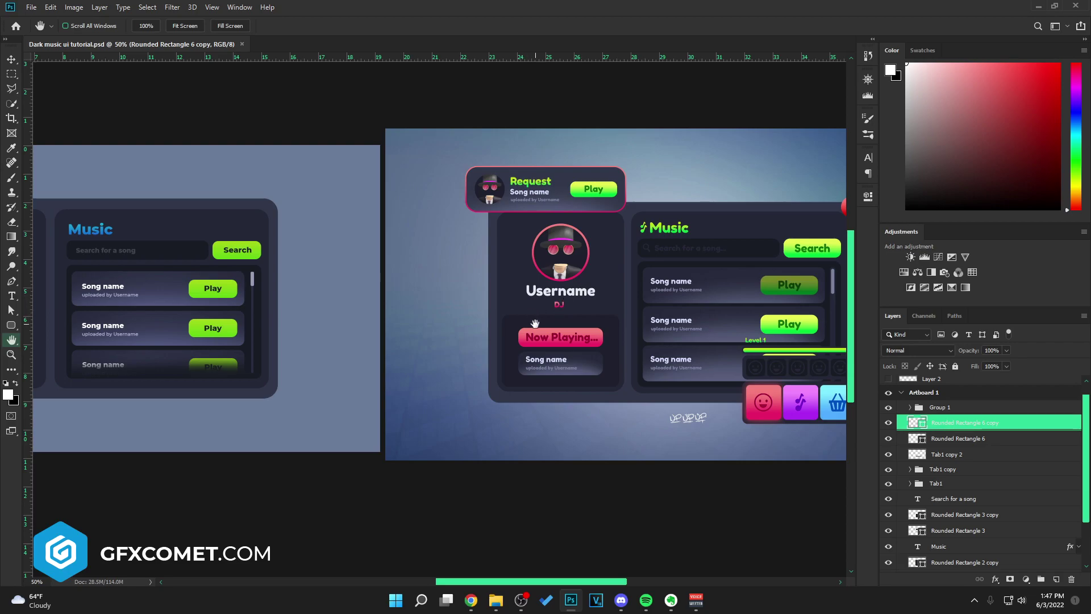
left_click_drag(580, 327, 364, 326)
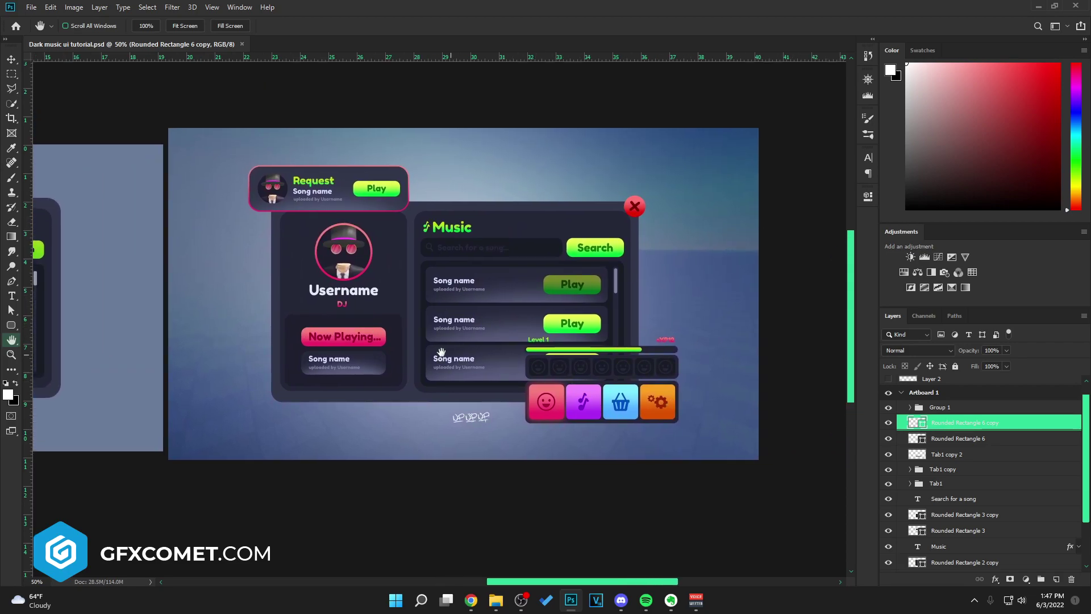
left_click_drag(244, 323, 388, 371)
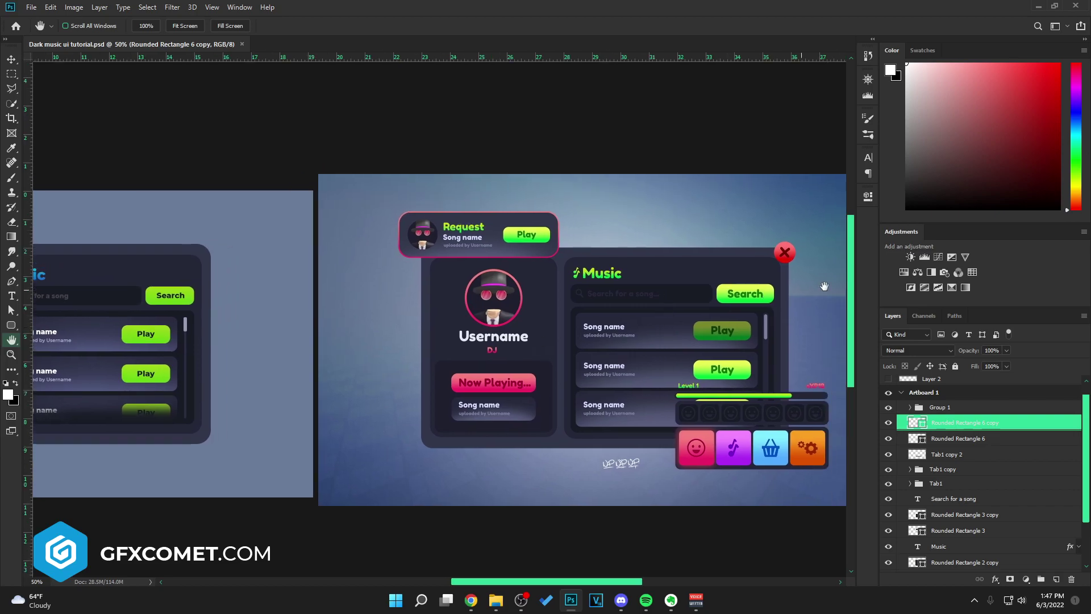
left_click_drag(601, 301, 777, 290)
left_click_drag(647, 316, 574, 328)
Draw a small white circle on a new layer over the interface's upper-right corner
left_click(1058, 578)
left_click_drag(427, 380, 417, 380)
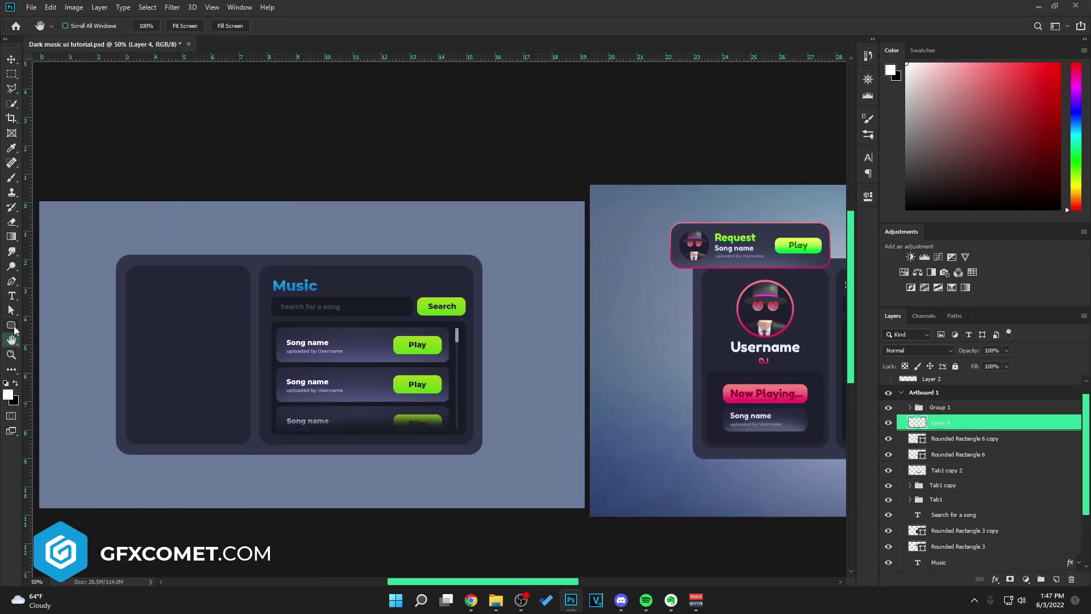
left_click(15, 327)
left_click(63, 341)
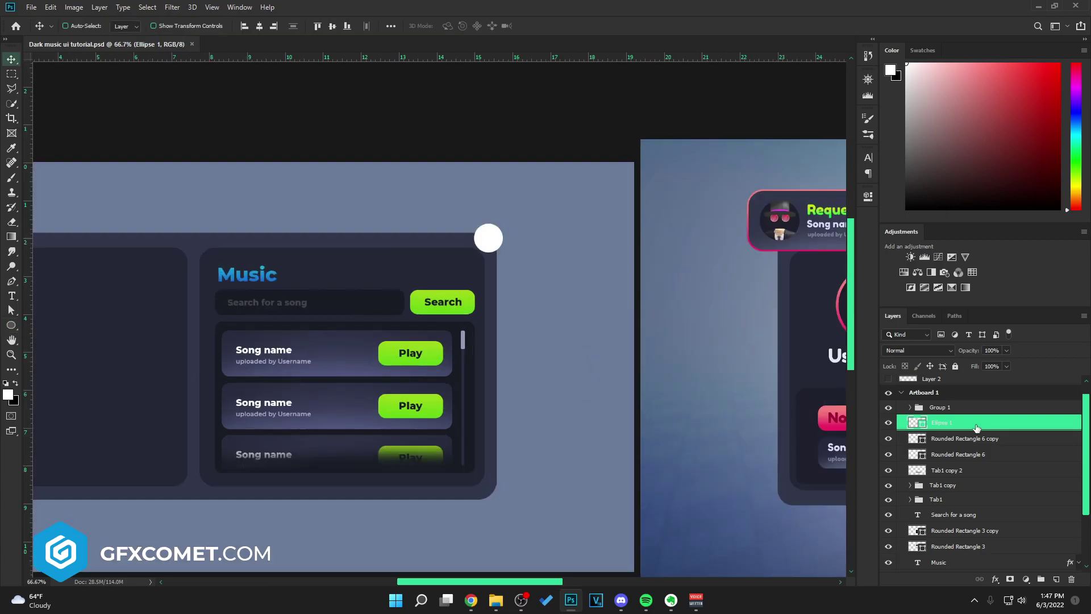
Paste the copied gradient overlay style onto the corner circle and save the document
right_click(978, 427)
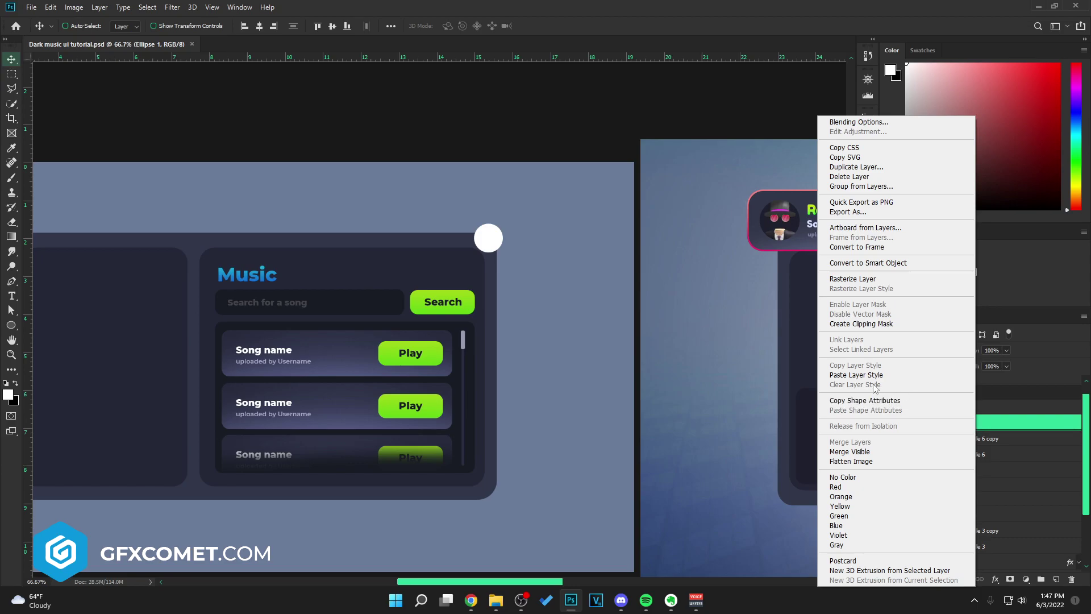
left_click(856, 375)
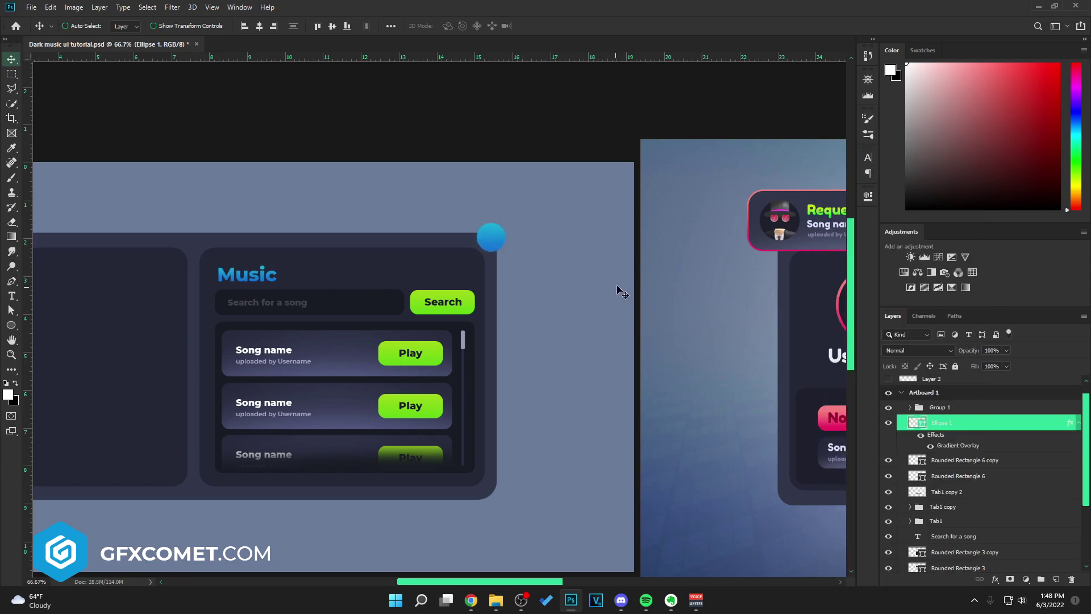
key("ctrl+s")
Convert the corner circle to a smart object and shift its hue to crimson with Hue/Saturation
right_click(1004, 426)
left_click(858, 262)
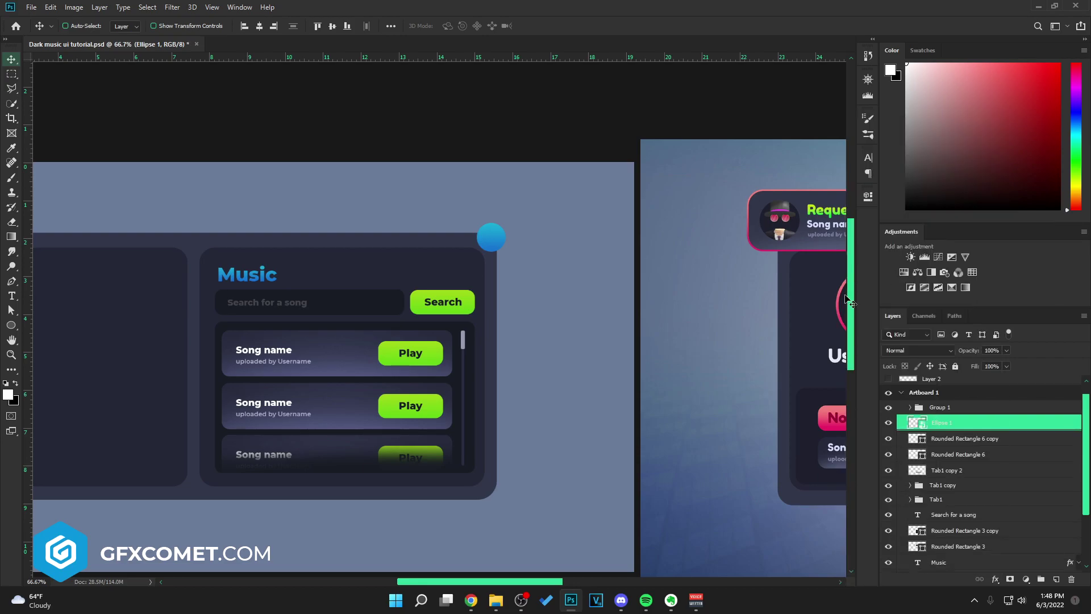
key("ctrl+u")
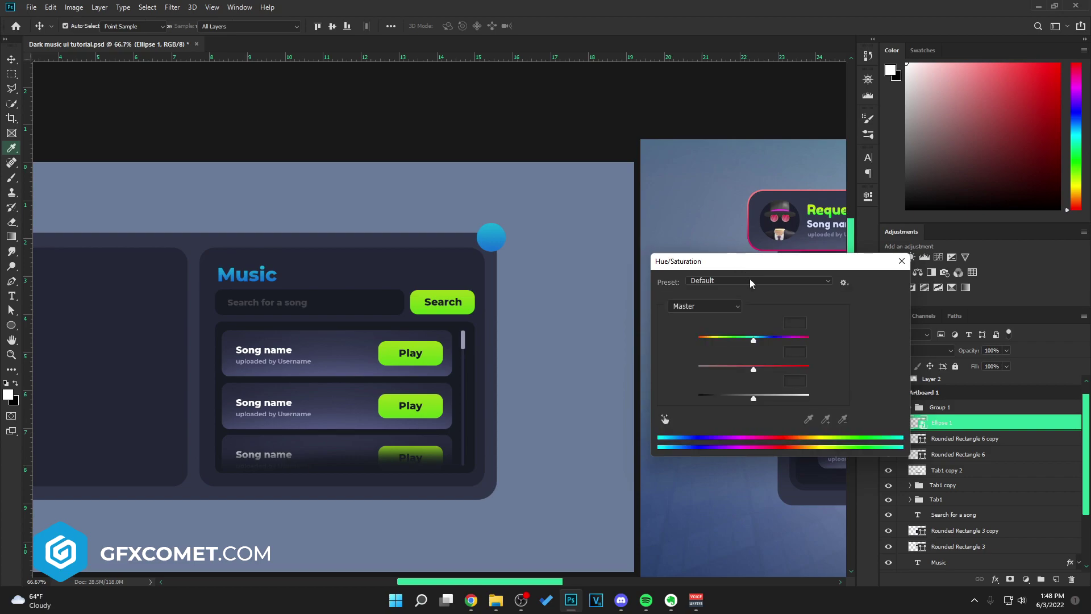
left_click_drag(751, 340, 802, 331)
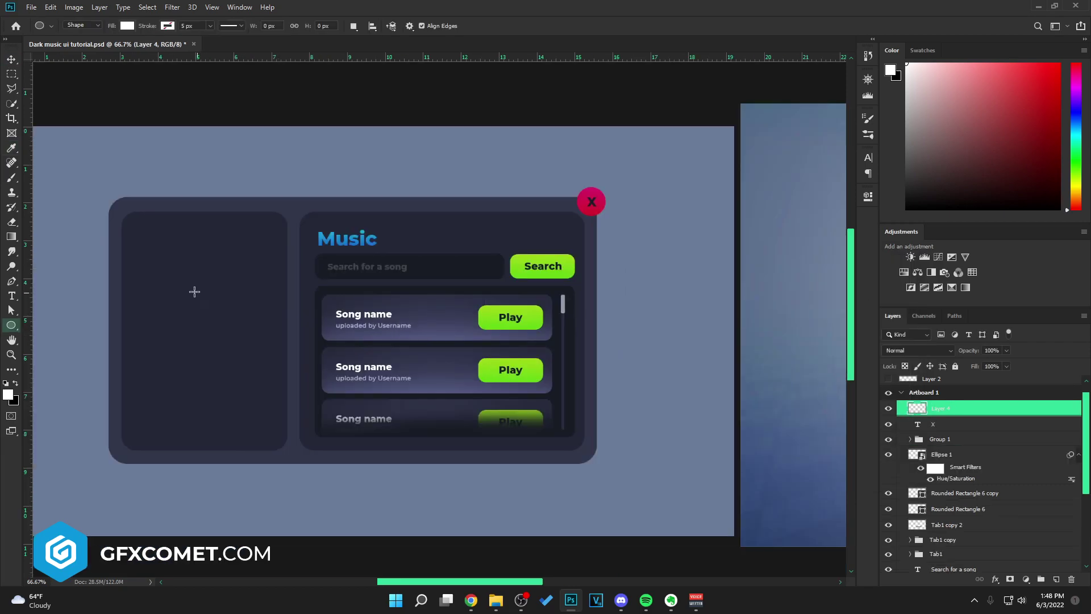
Draw a white circle about 306 px wide in the upper part of the left panel and paste the copied gradient layer style onto it
left_click_drag(199, 291, 263, 233)
key("v")
left_click_drag(262, 273, 267, 269)
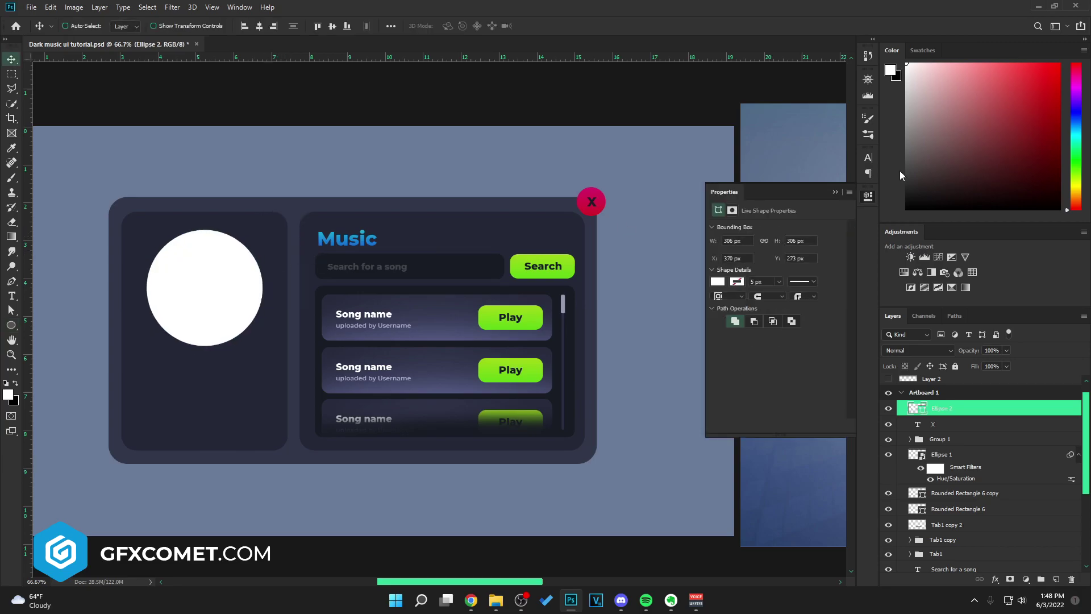
left_click(848, 193)
right_click(971, 410)
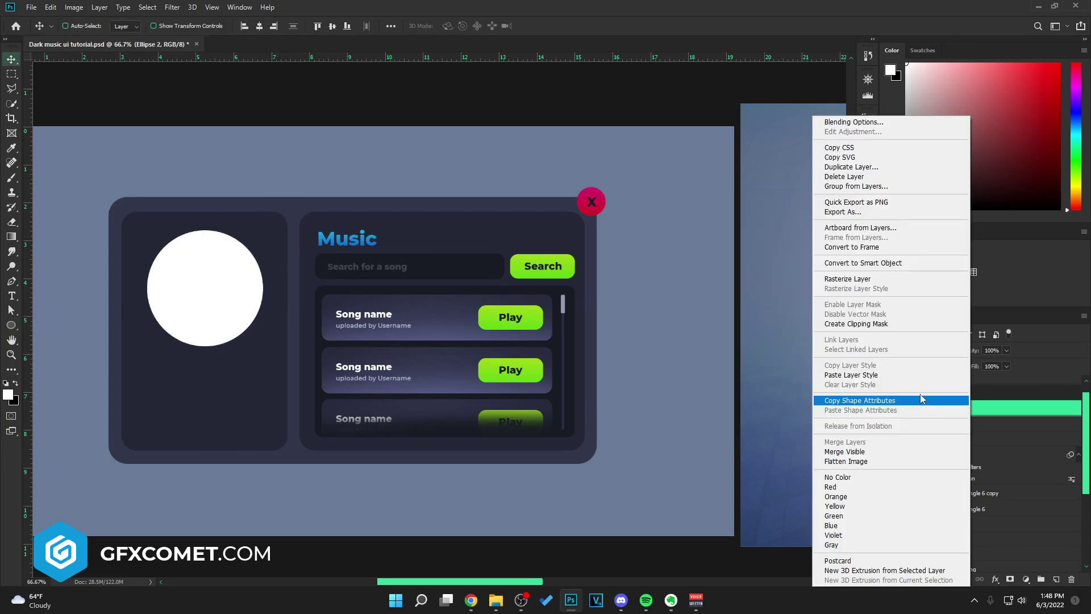
left_click(920, 375)
Convert the profile circle to a smart object and shift its hue to +142 with Hue/Saturation
right_click(983, 409)
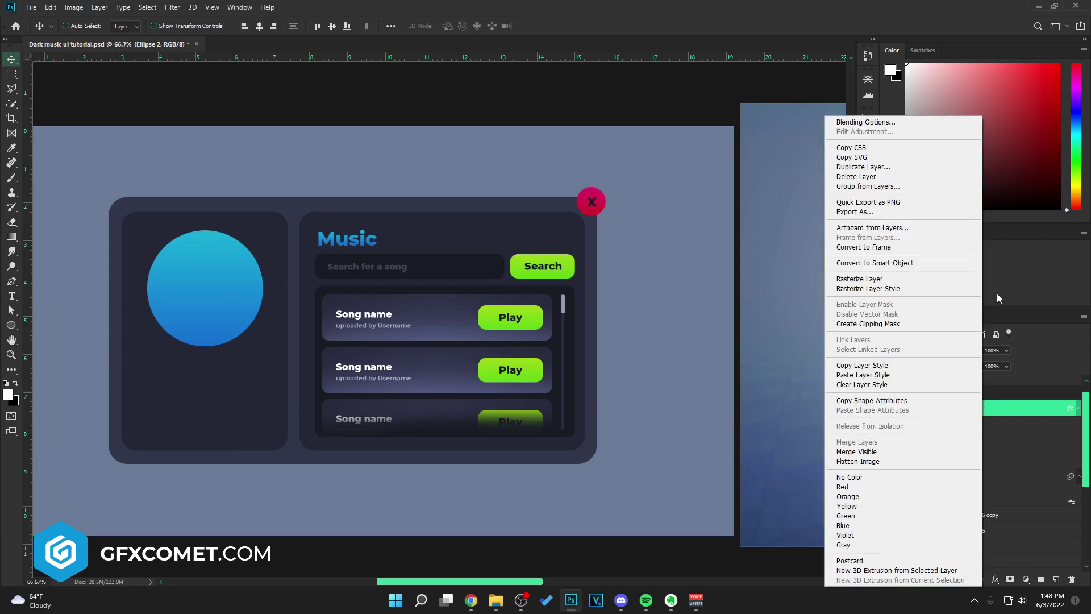
left_click(908, 263)
key("ctrl+u")
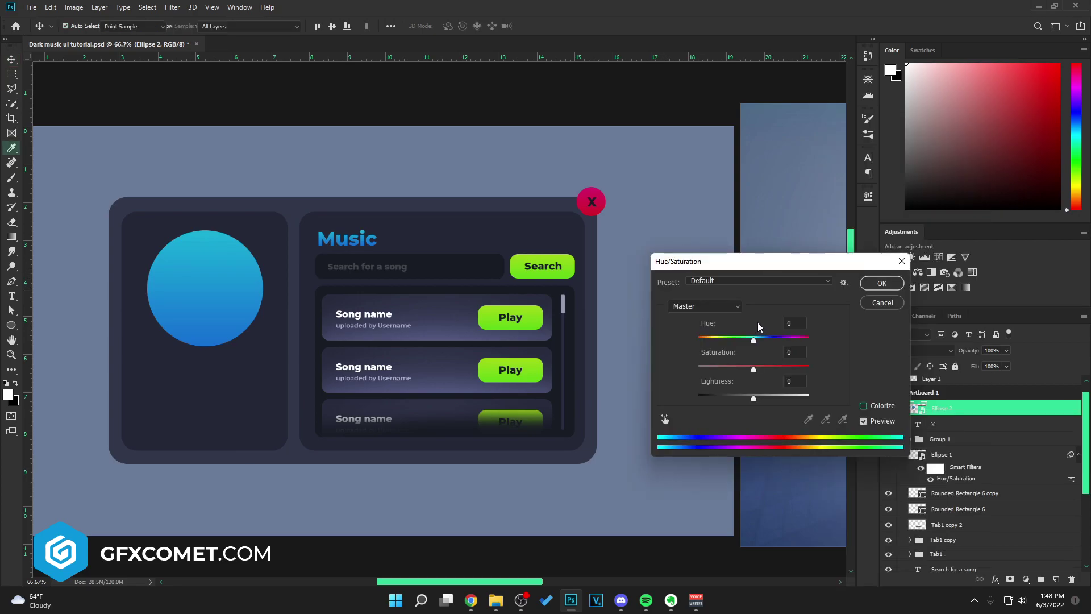
left_click_drag(754, 339, 801, 339)
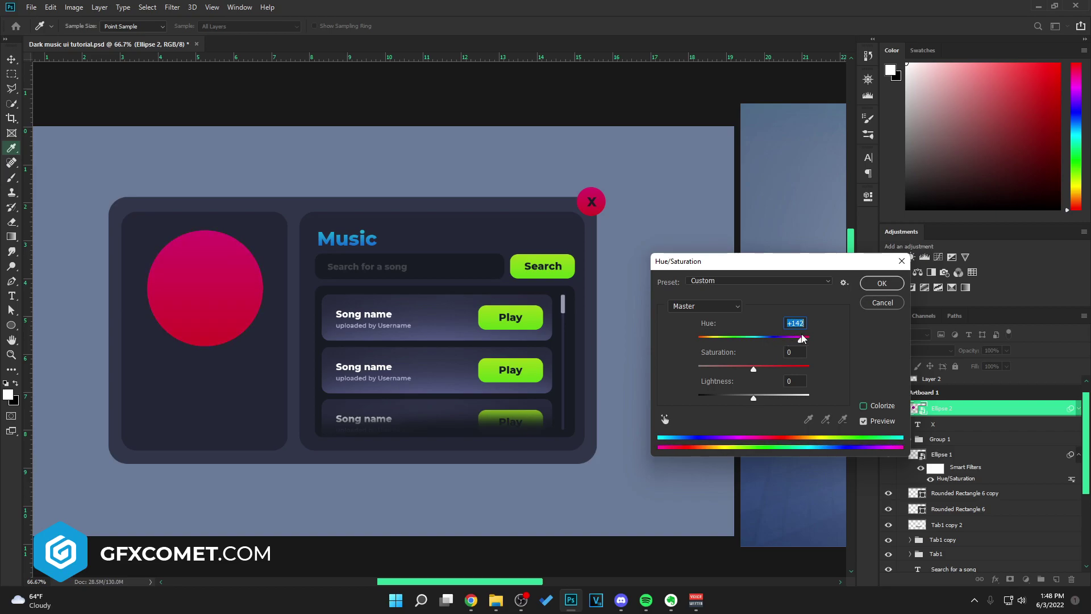
left_click(868, 284)
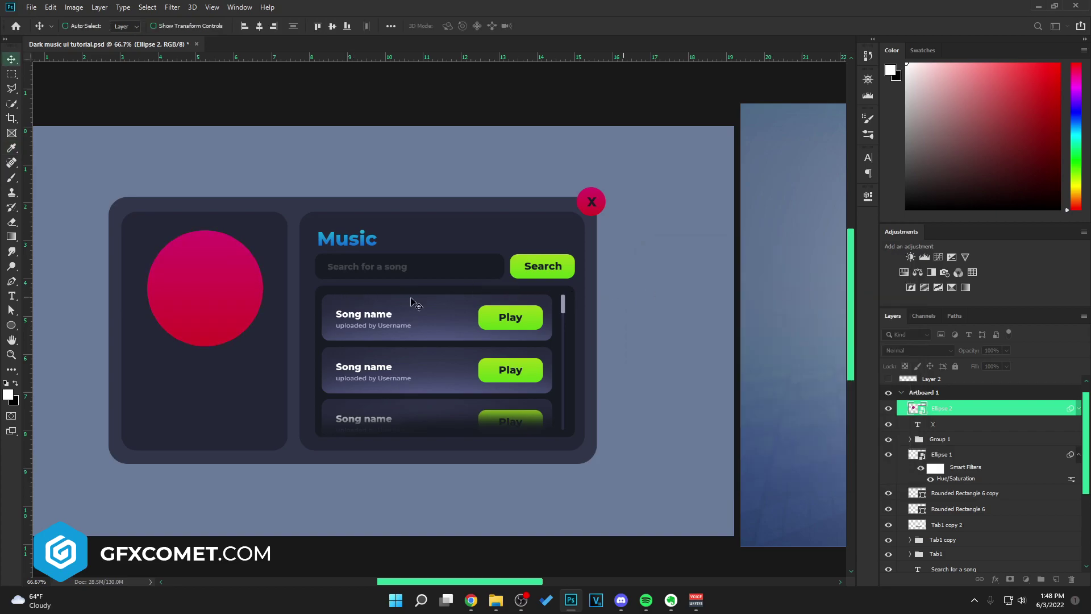
Draw a white circle about 272 px wide on a new layer and centre it inside the crimson profile circle
left_click_drag(636, 324, 716, 302)
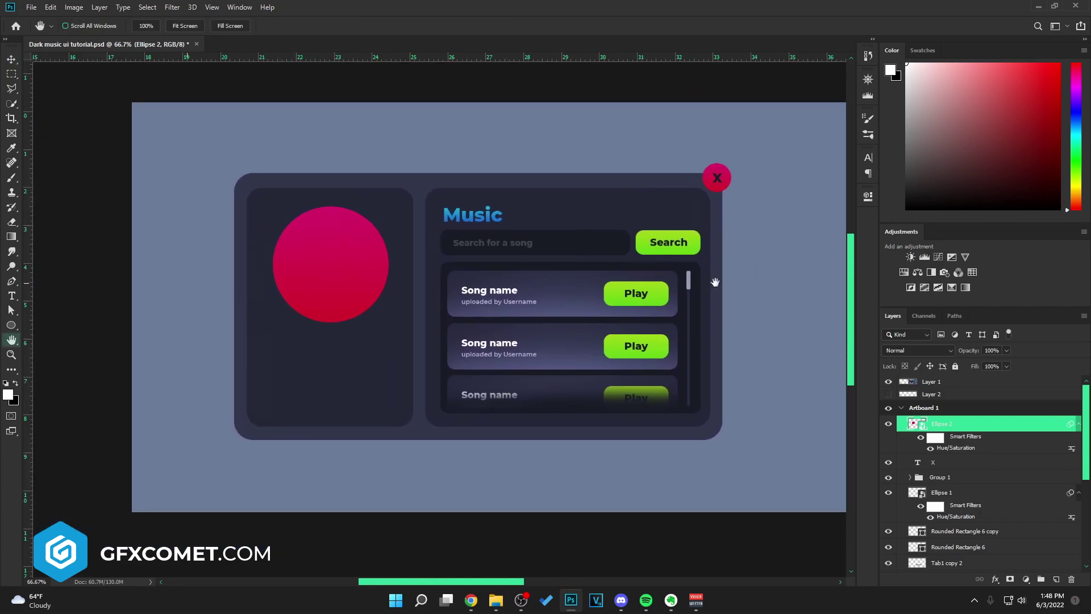
left_click(1074, 428)
key("u")
left_click(1057, 579)
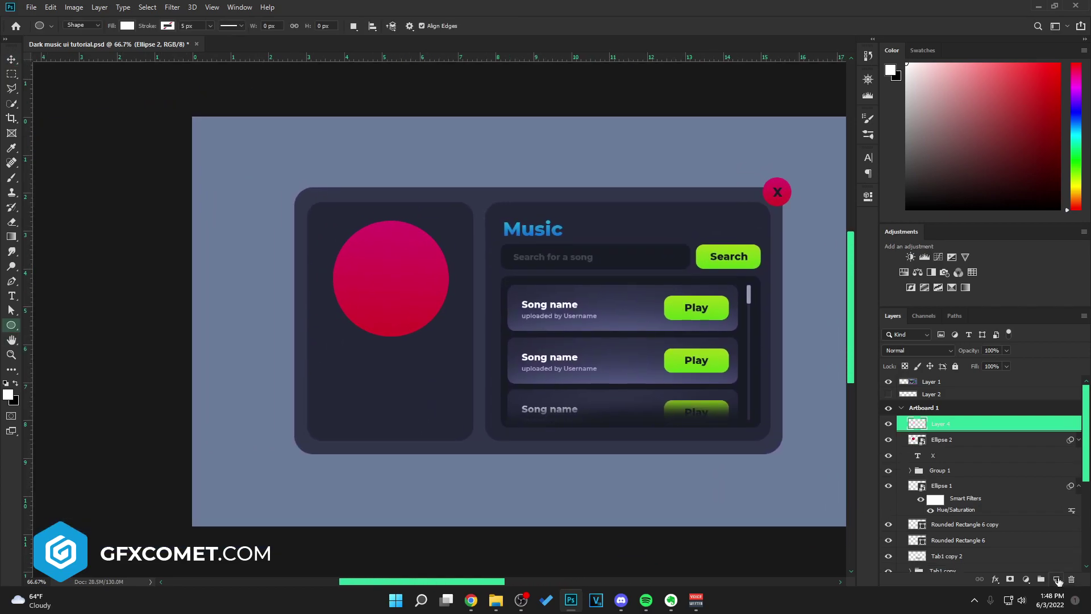
left_click_drag(387, 278, 443, 225)
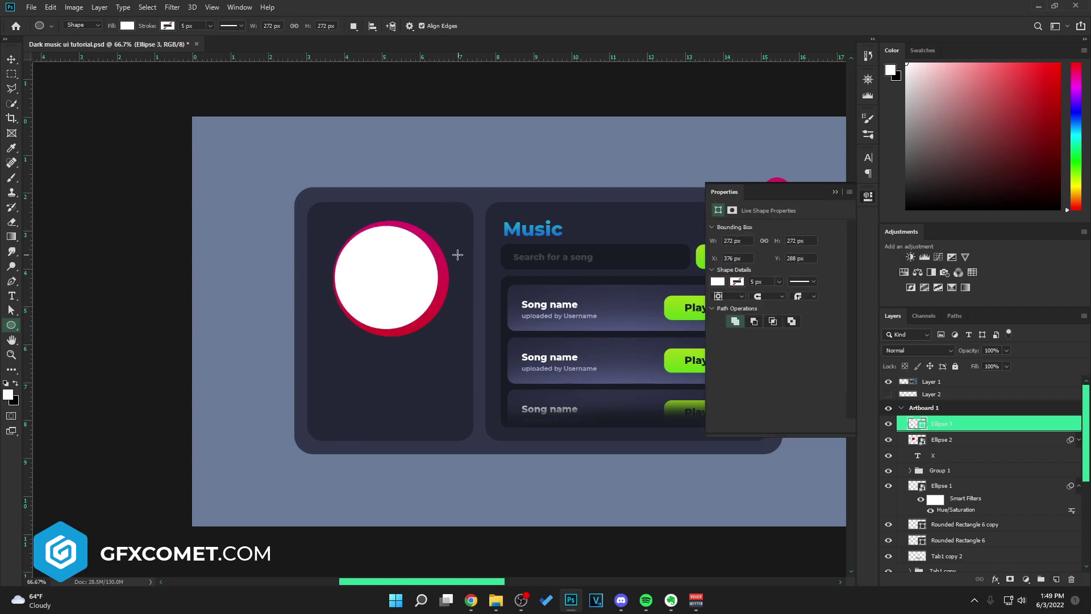
key("v")
key("Down")
key("Left")
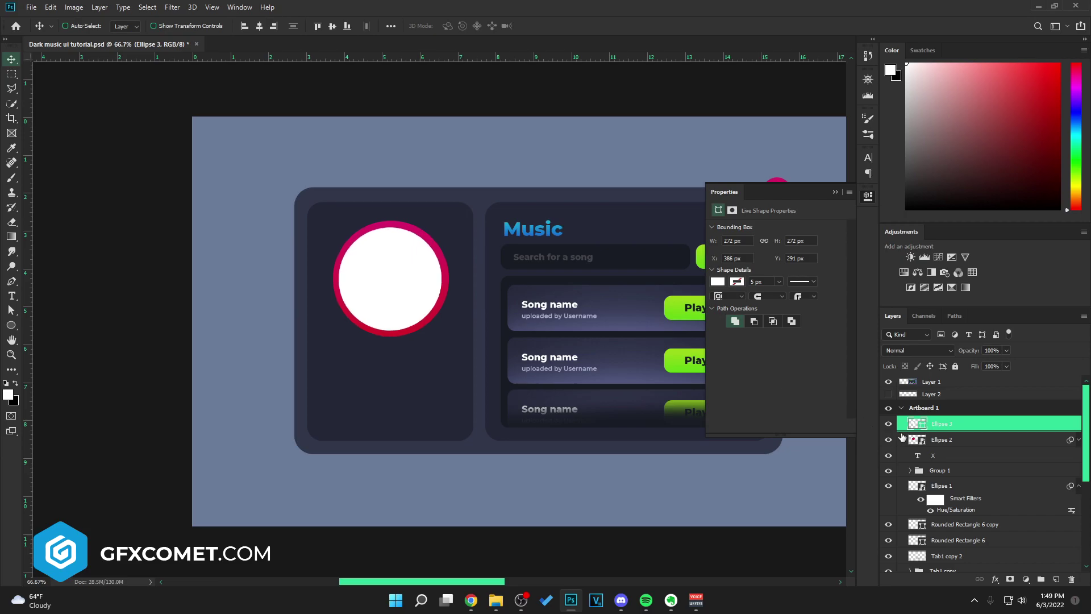
Recolour the inner profile circle with the left panel's background colour, #242736
double_click(920, 424)
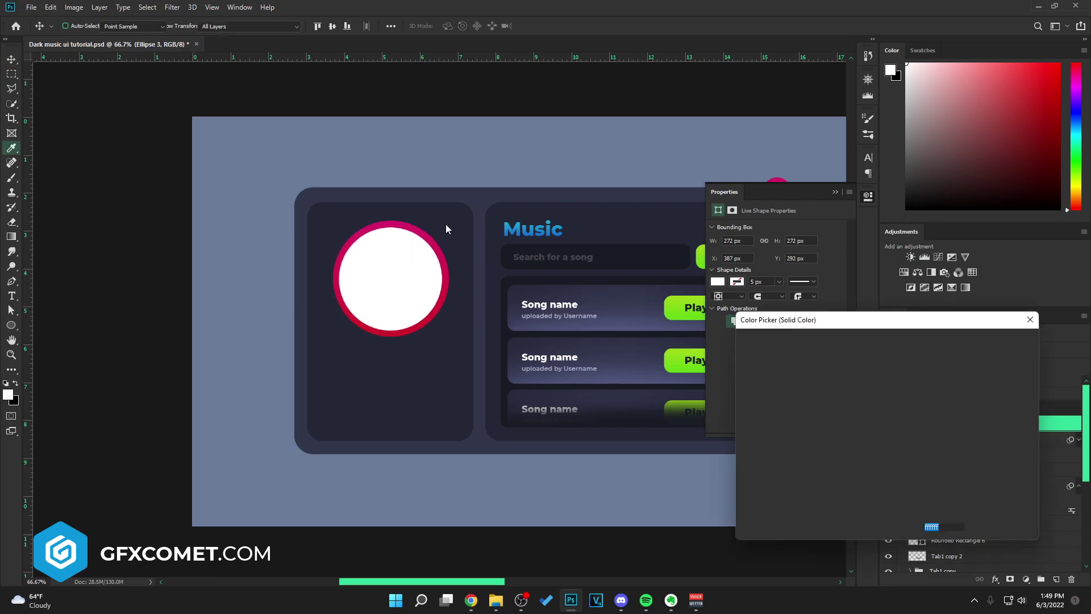
left_click(446, 224)
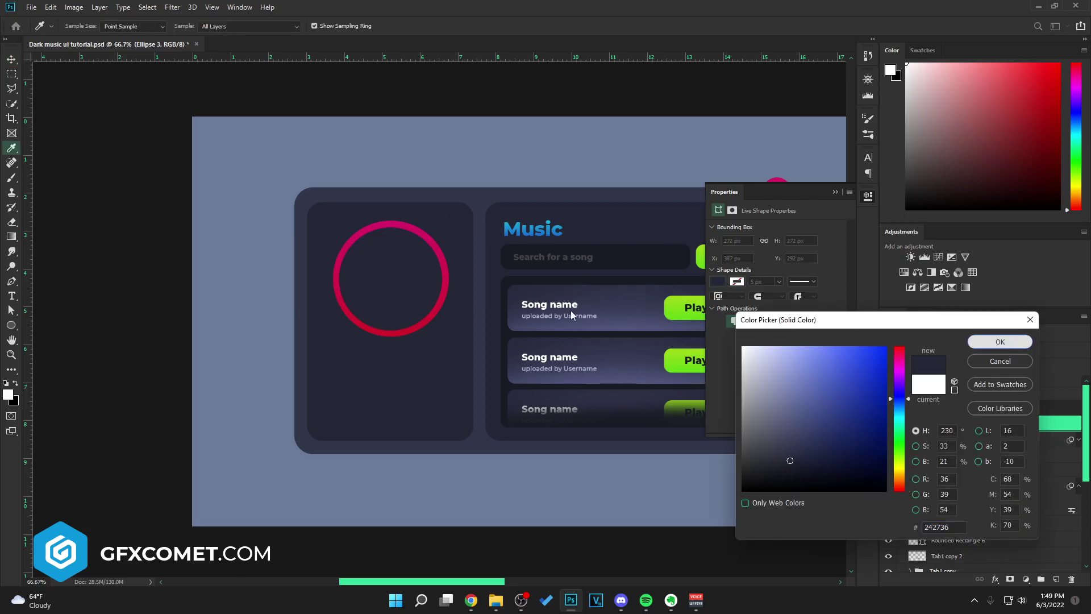
key("Return")
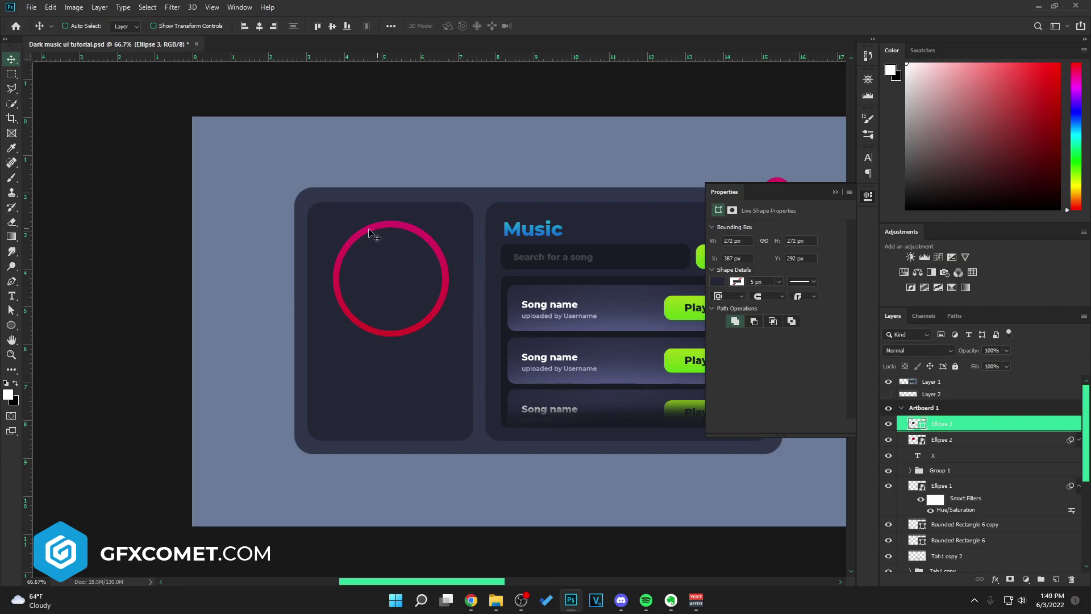
left_click(836, 193)
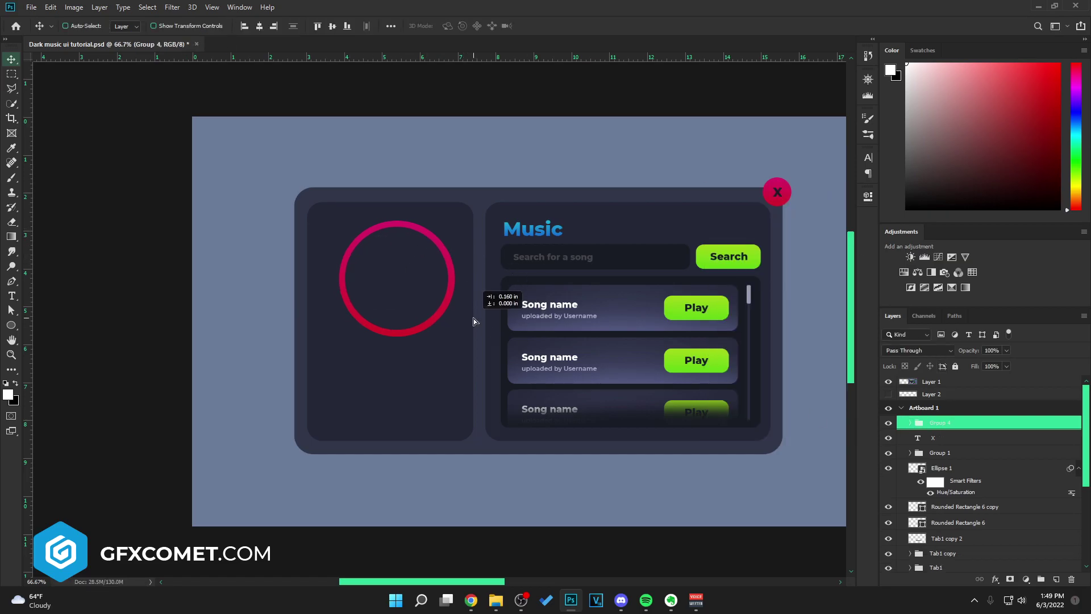
Group the two profile circles, scale the ring down following the reference avatar, and move it up within the left panel
left_click_drag(477, 319, 473, 319)
key("space")
left_click_drag(796, 318, 609, 273)
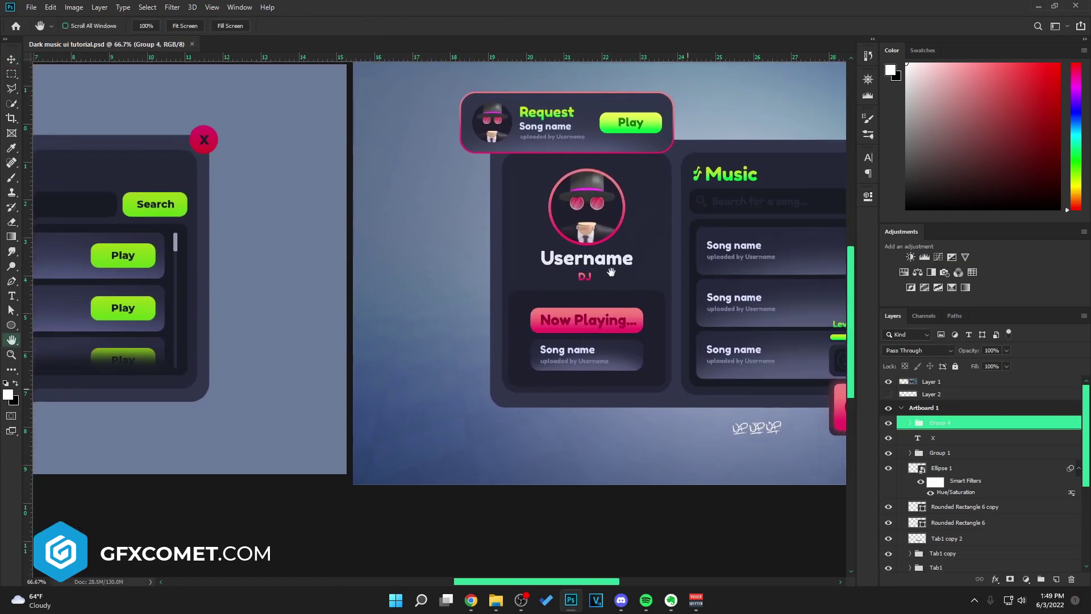
left_click_drag(637, 338, 584, 302)
key("ctrl+t")
left_click_drag(562, 192, 550, 205)
key("Return")
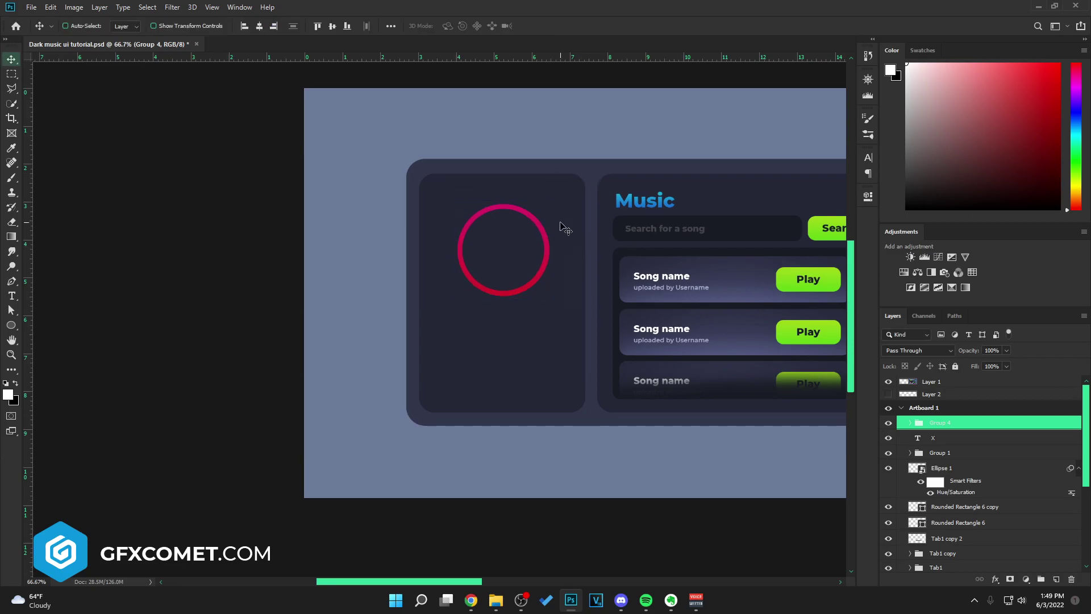
key("shift+Up")
key("shift+Up")
key("shift+Up")
Add the white text "Username" centred beneath the profile ring
key("t")
left_click(496, 313)
type("Username")
left_click(12, 59)
key("ctrl+t")
key("Return")
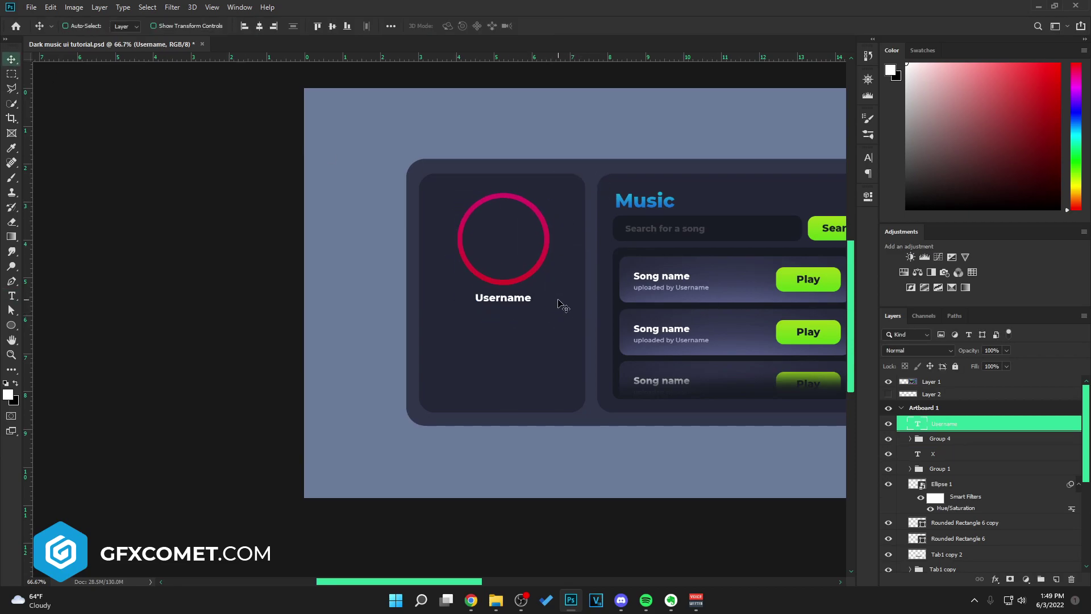
Add a small "DJ" label under the Username text and paste the gradient overlay style onto it
key("t")
double_click(512, 309)
type("DJ")
left_click(11, 59)
right_click(974, 428)
left_click(932, 407)
left_click_drag(533, 308, 553, 309)
Enlarge the Username text so it spans nearly the width of the profile ring
key("space")
left_click_drag(620, 302, 388, 243)
left_click(978, 464)
key("ctrl+t")
left_click_drag(299, 233, 310, 229)
key("Return")
Duplicate the left panel's rounded rectangle and set the copy's colour to #191c25
left_click(969, 424)
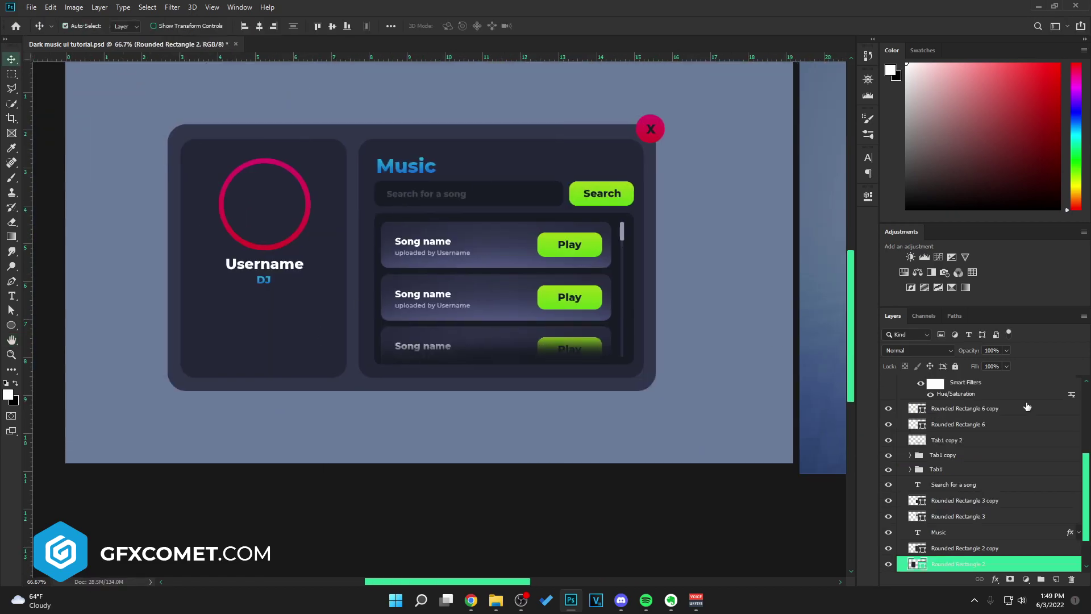
double_click(918, 500)
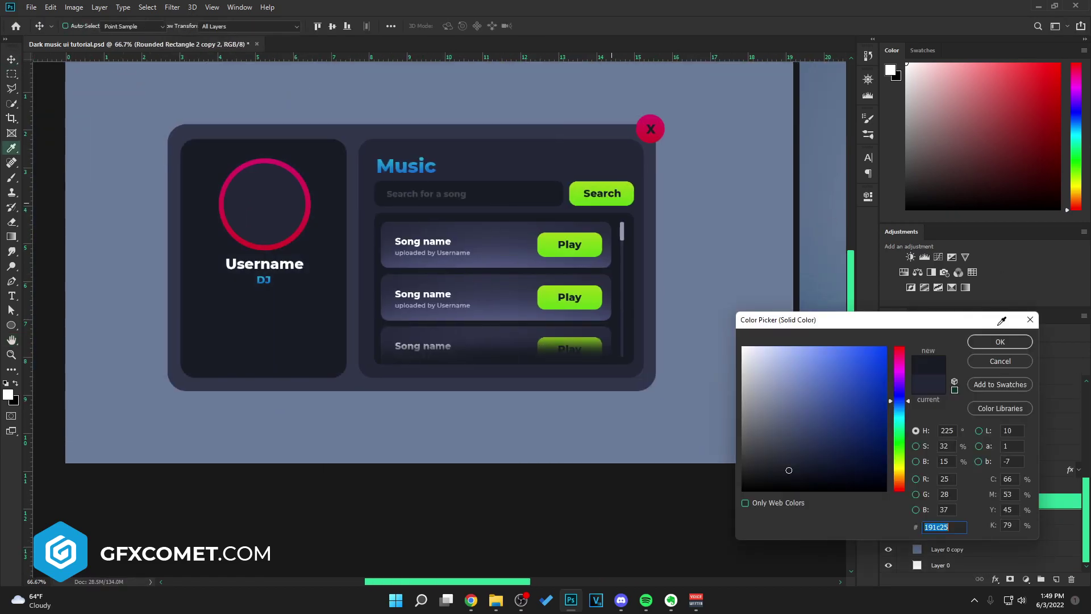
left_click(1000, 342)
Shrink the dark rounded rectangle into a box beneath the DJ label and centre it in the left panel
left_click_drag(284, 295, 289, 289)
key("ctrl+t")
left_click_drag(352, 132, 340, 289)
key("Return")
key("ctrl+t")
left_click_drag(264, 288, 265, 294)
key("Return")
left_click_drag(325, 316, 328, 315)
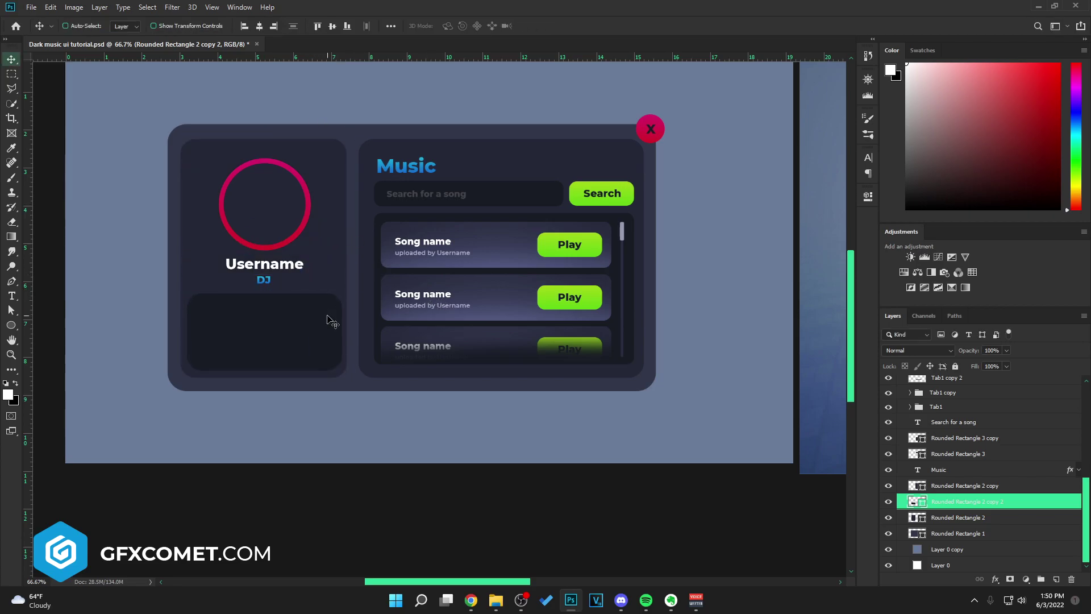
Bring the profile card image with its avatar into the artboard and move it below the music interface
key("h")
left_click_drag(631, 319, 385, 358)
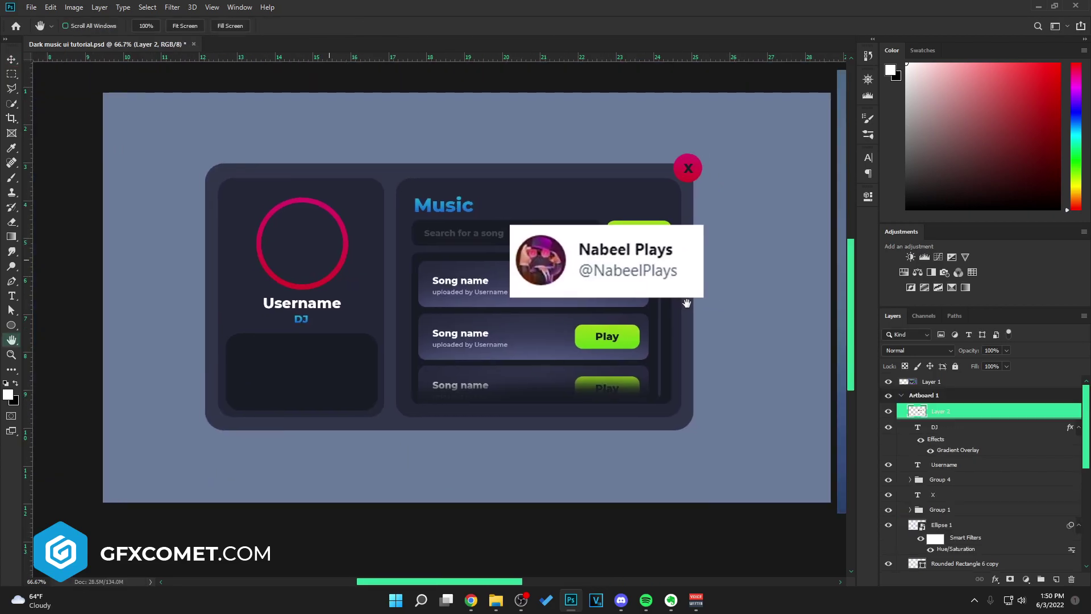
left_click_drag(687, 303, 682, 304)
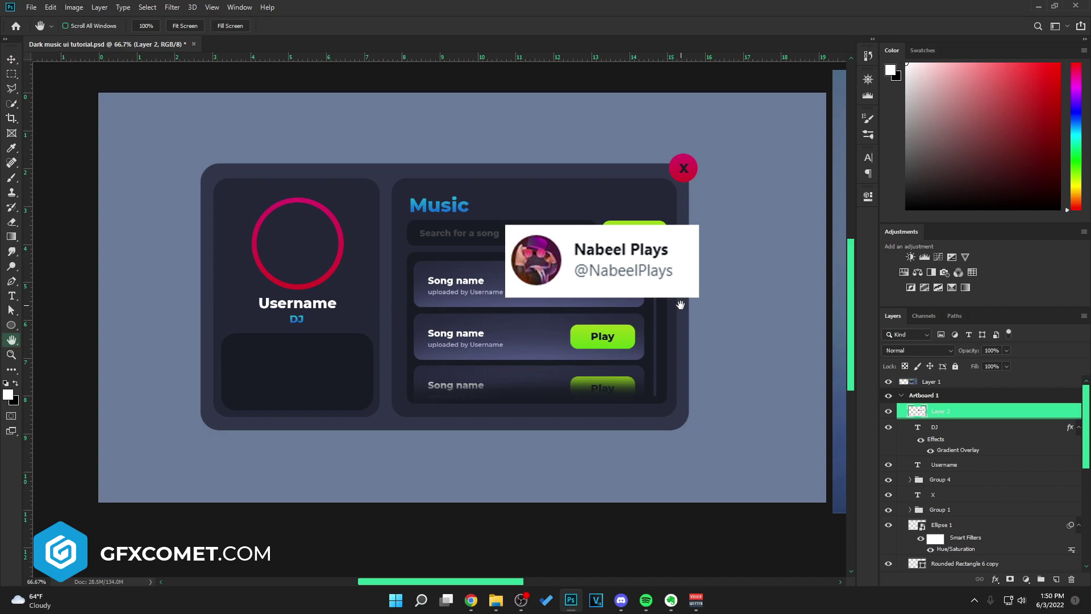
key("v")
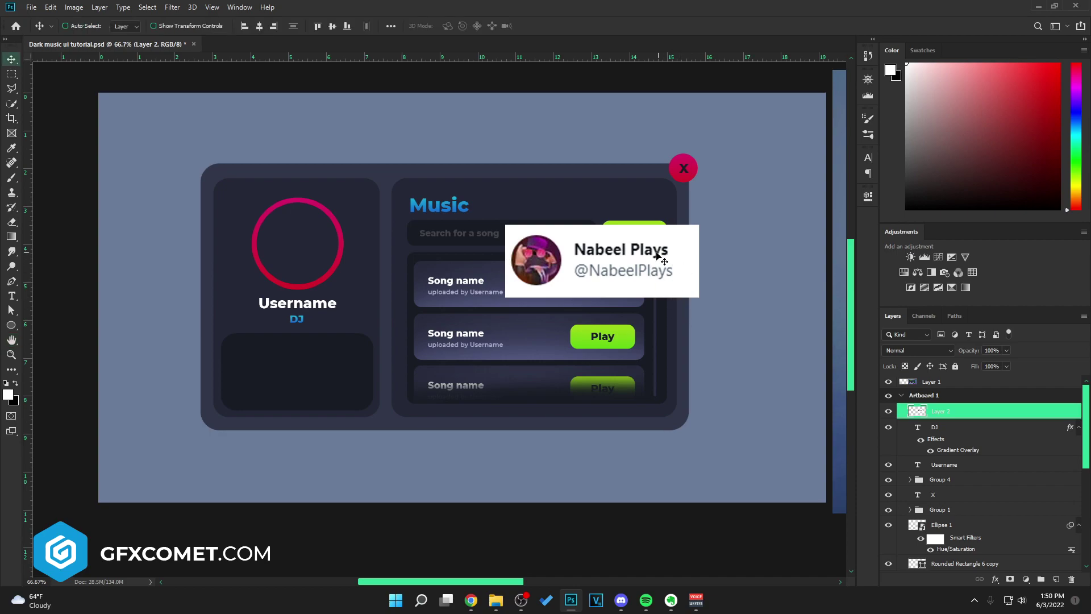
left_click_drag(660, 256, 622, 479)
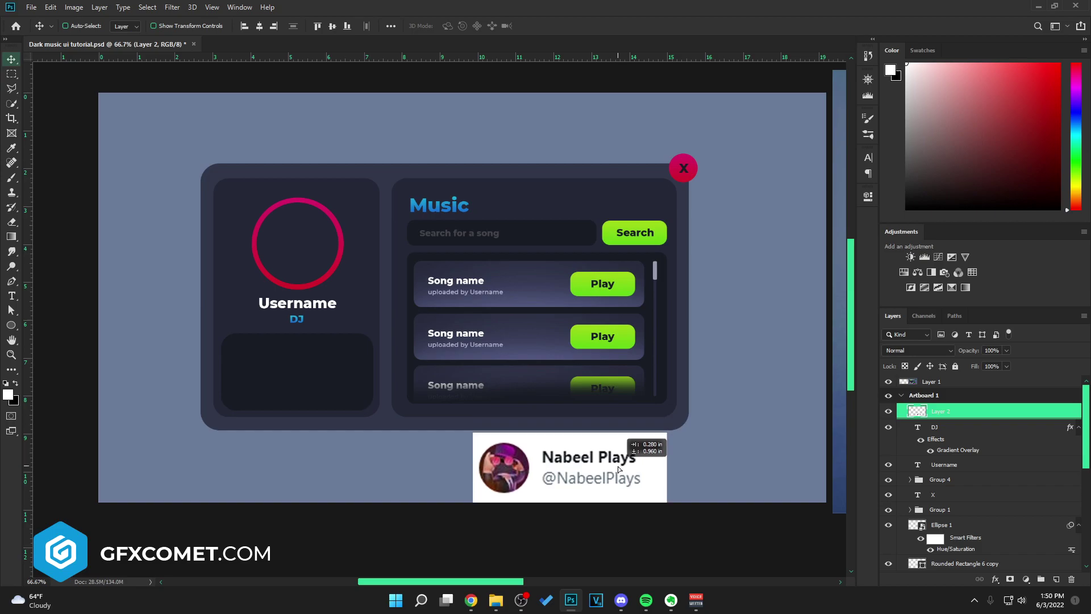